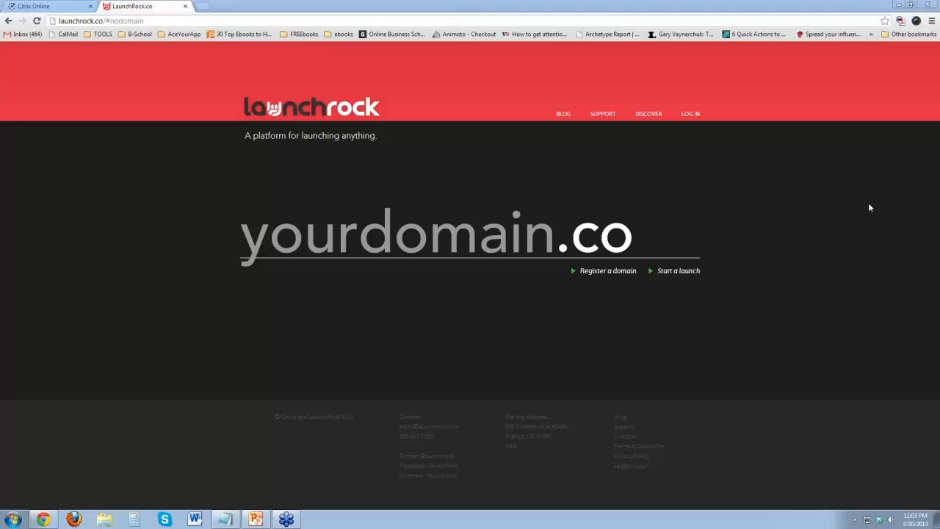
Load the launchrock.co home page without the #nodomain suffix and start a new launch.
{"action": "left_click_drag", "start_coordinate": [103, 22], "coordinate": [166, 31]}
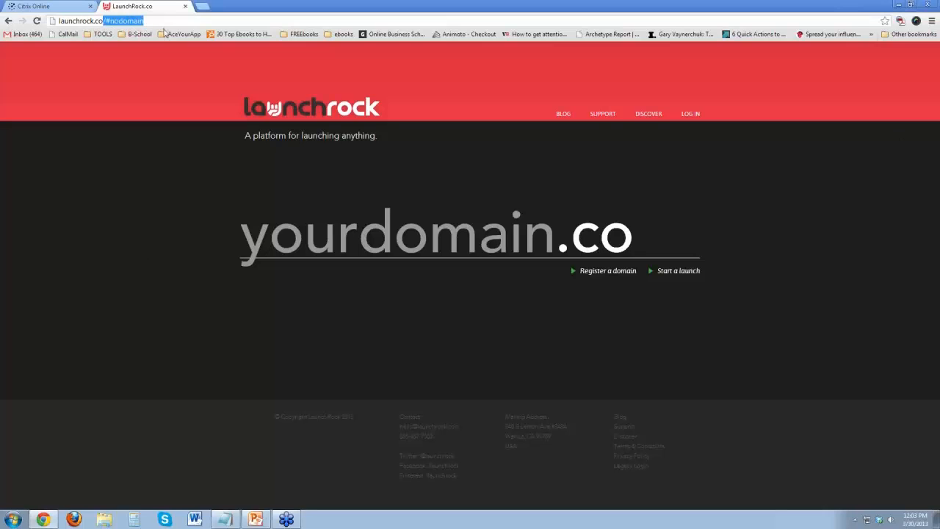
{"action": "key", "text": "BackSpace"}
{"action": "key", "text": "Return"}
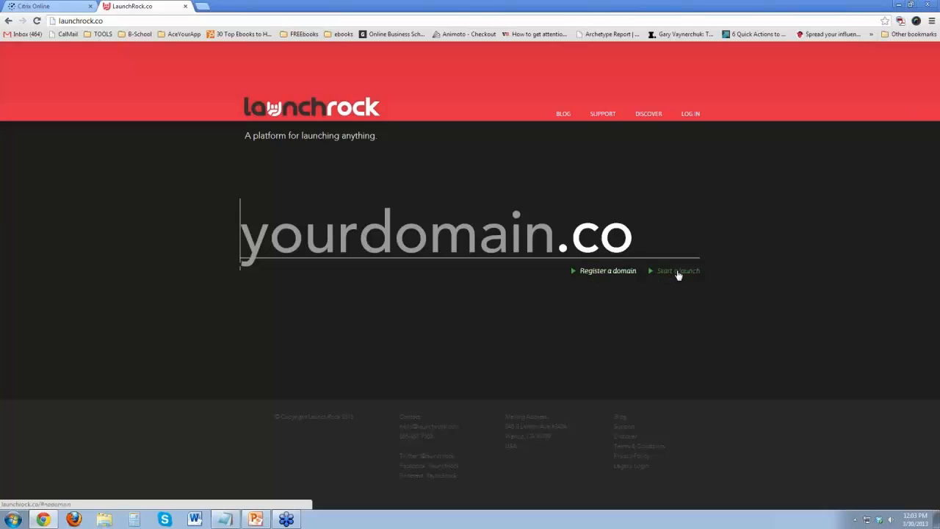
{"action": "left_click", "coordinate": [676, 272]}
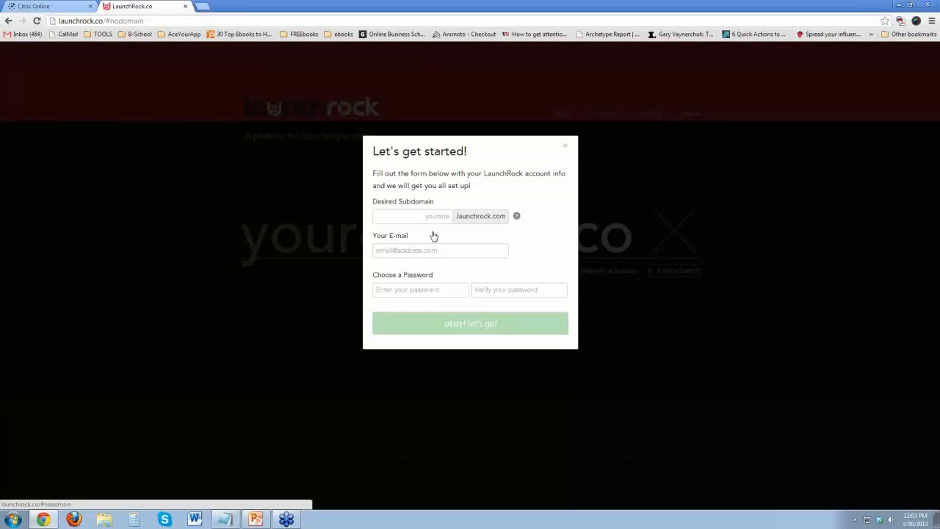
Enter my-webinar-test as the desired subdomain and fill in the account e-mail address.
{"action": "left_click", "coordinate": [433, 217]}
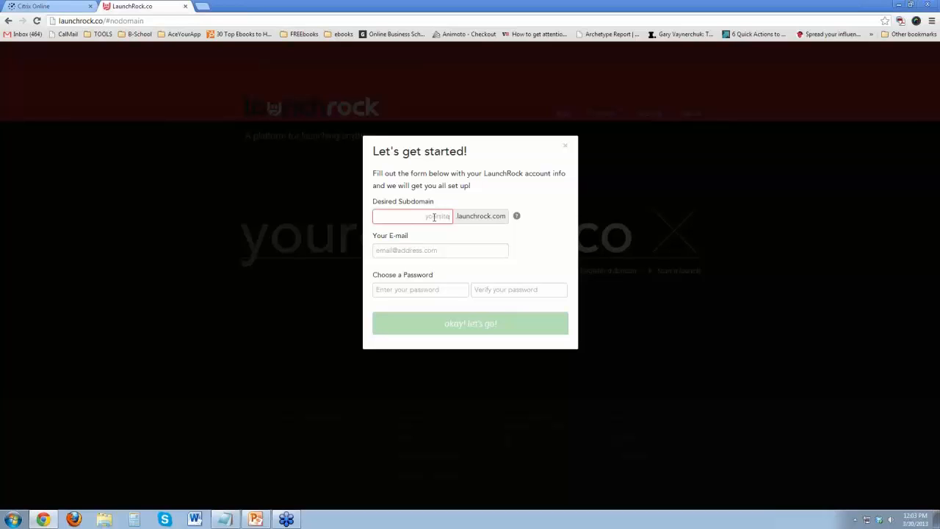
{"action": "type", "text": "my-webinar-test"}
{"action": "left_click", "coordinate": [414, 249]}
{"action": "type", "text": "doo.com"}
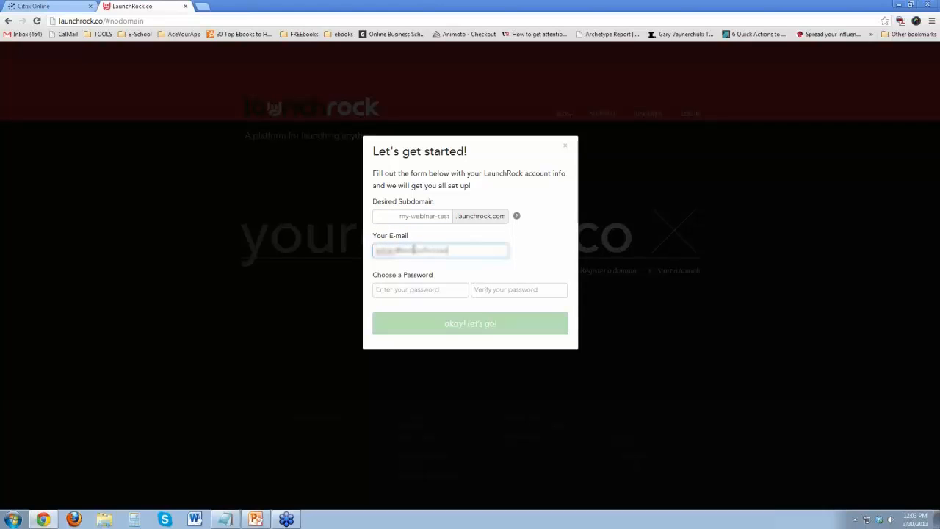
Enter and verify the account password, and submit the sign-up form.
{"action": "key", "text": "Tab"}
{"action": "type", "text": "••"}
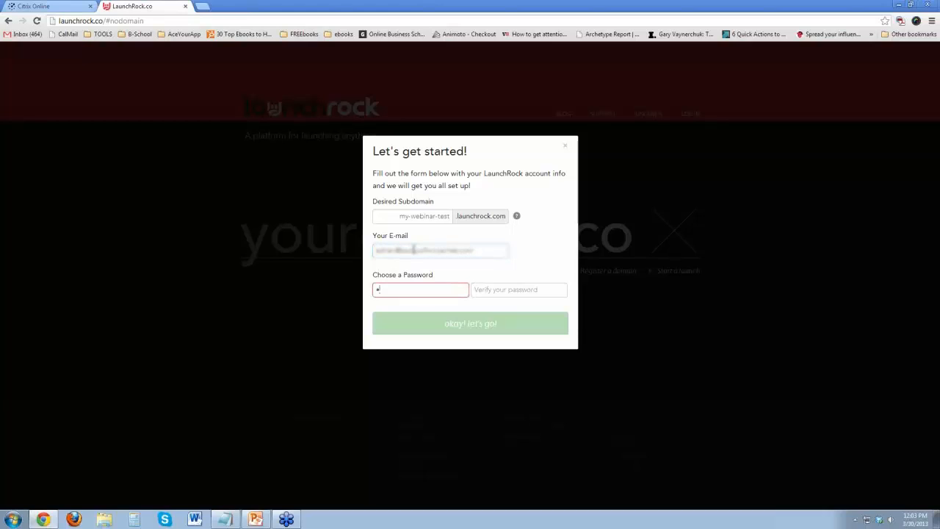
{"action": "key", "text": "Tab"}
{"action": "type", "text": "•••••"}
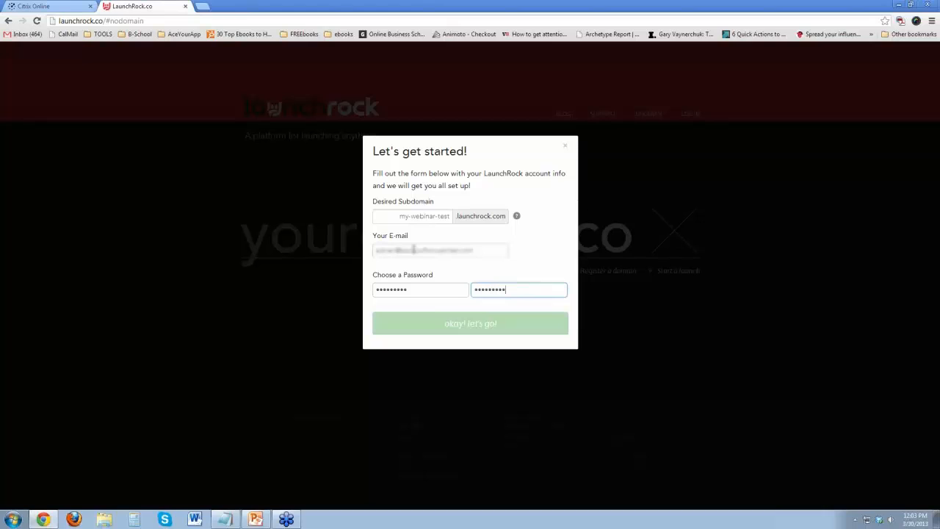
{"action": "left_click", "coordinate": [537, 251]}
{"action": "left_click", "coordinate": [487, 317]}
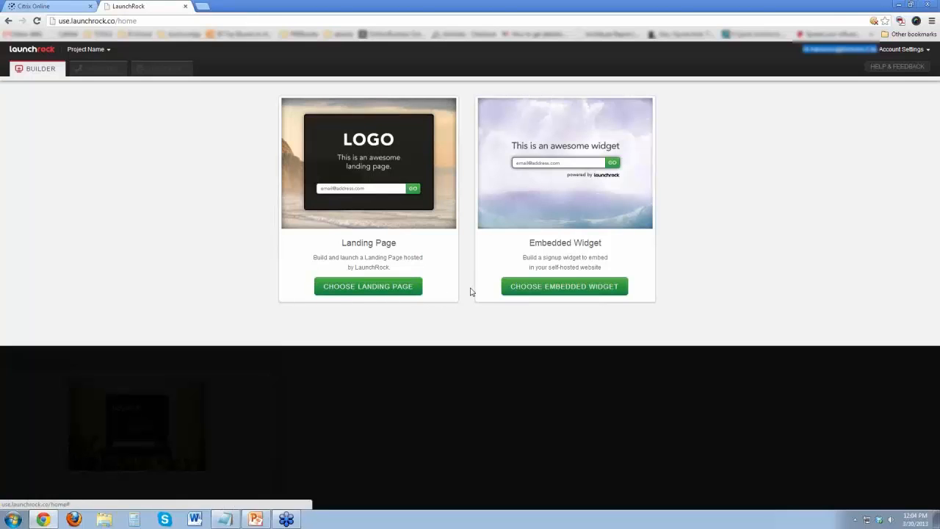
Choose the landing page project type and preview the Classic theme.
{"action": "left_click", "coordinate": [375, 289]}
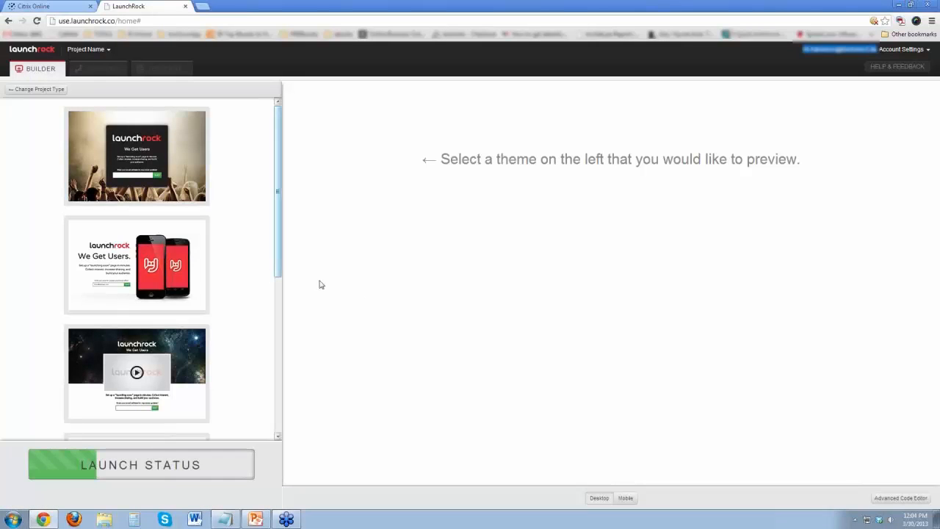
{"action": "mouse_move", "coordinate": [276, 184]}
{"action": "left_mouse_down"}
{"action": "mouse_move", "coordinate": [295, 396]}
{"action": "mouse_move", "coordinate": [284, 275]}
{"action": "mouse_move", "coordinate": [289, 166]}
{"action": "mouse_move", "coordinate": [300, 370]}
{"action": "mouse_move", "coordinate": [282, 177]}
{"action": "left_mouse_up"}
{"action": "left_click", "coordinate": [144, 168]}
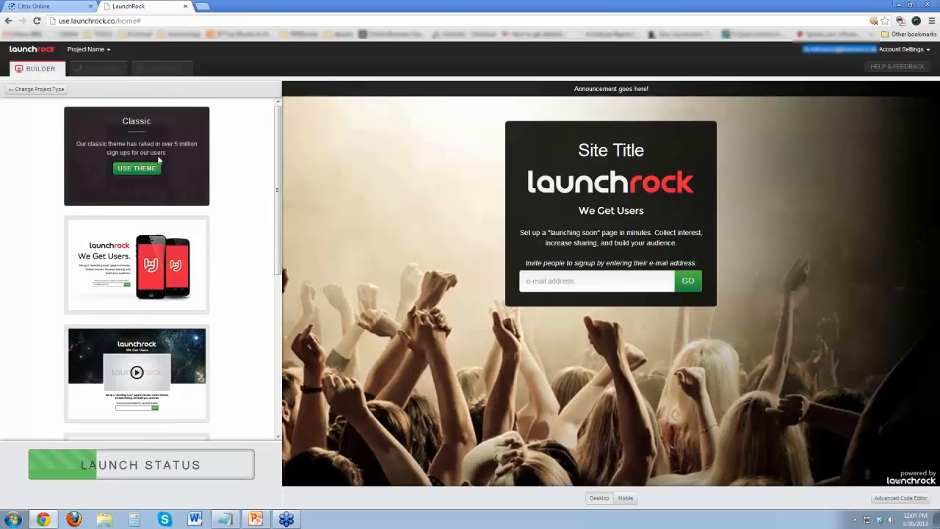
Preview the Mobile App, Video and Clean themes in turn.
{"action": "mouse_move", "coordinate": [155, 264]}
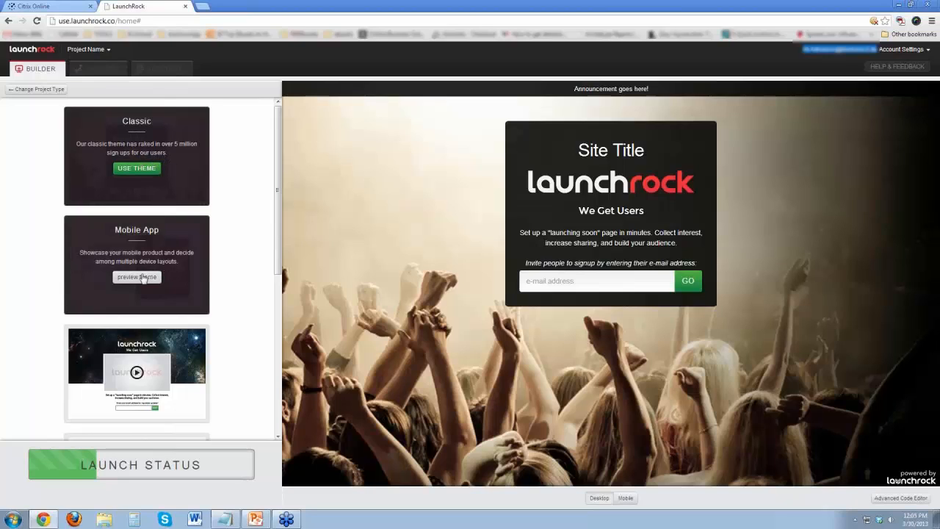
{"action": "left_click", "coordinate": [141, 279]}
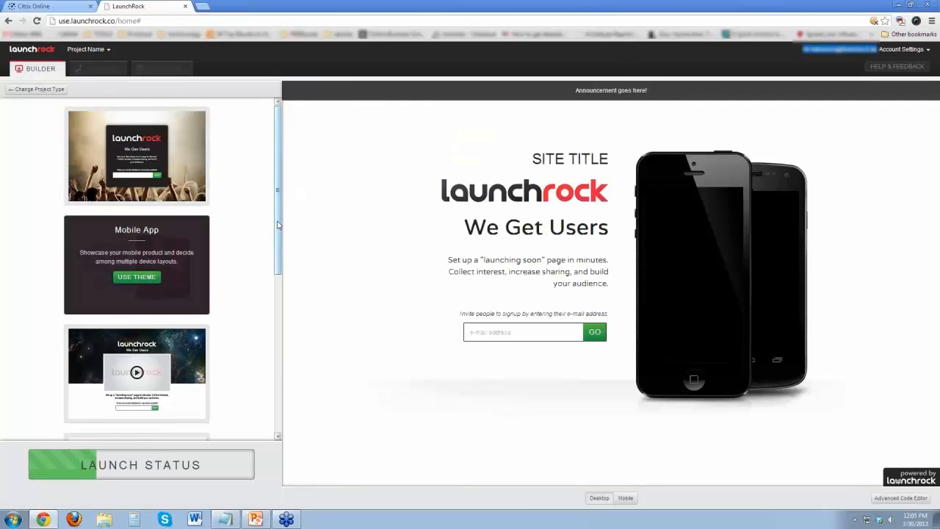
{"action": "scroll", "coordinate": [100, 114], "scroll_direction": "down", "scroll_amount": 3}
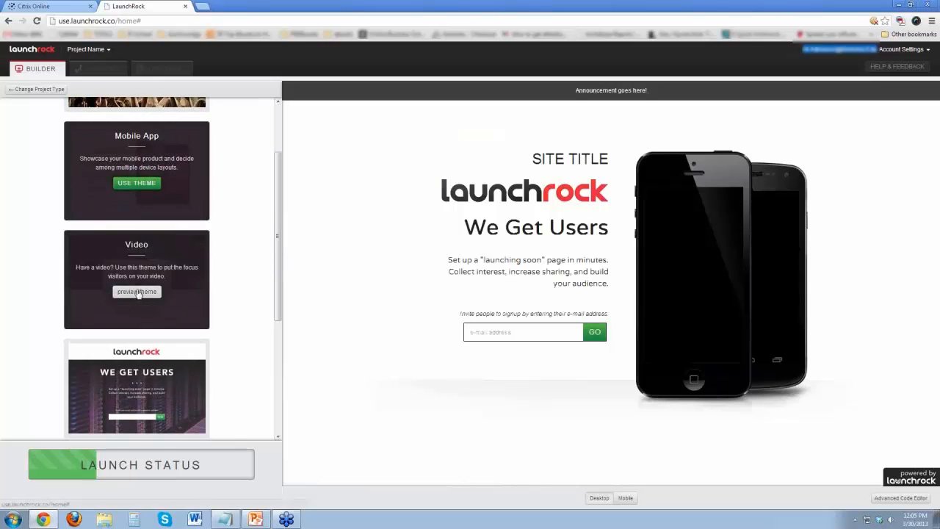
{"action": "left_click", "coordinate": [136, 291]}
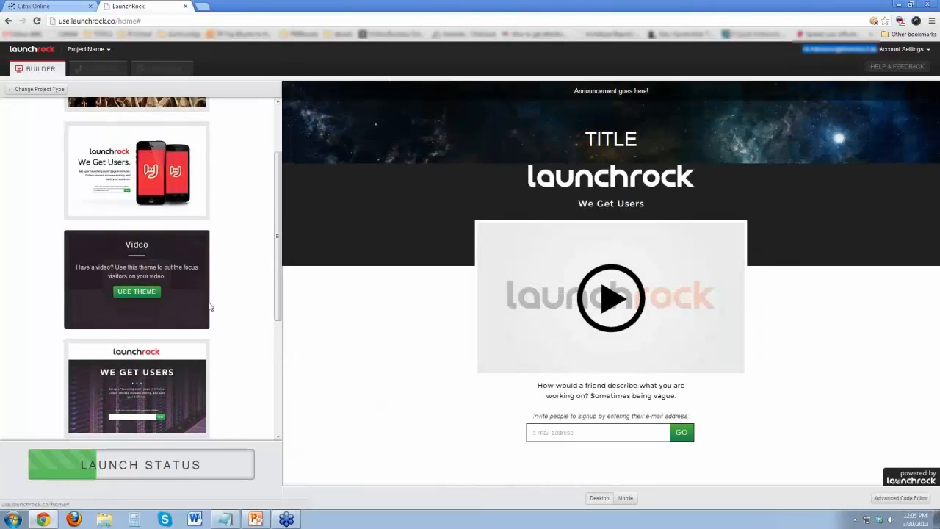
{"action": "left_click_drag", "start_coordinate": [277, 221], "coordinate": [284, 302]}
{"action": "mouse_move", "coordinate": [135, 234]}
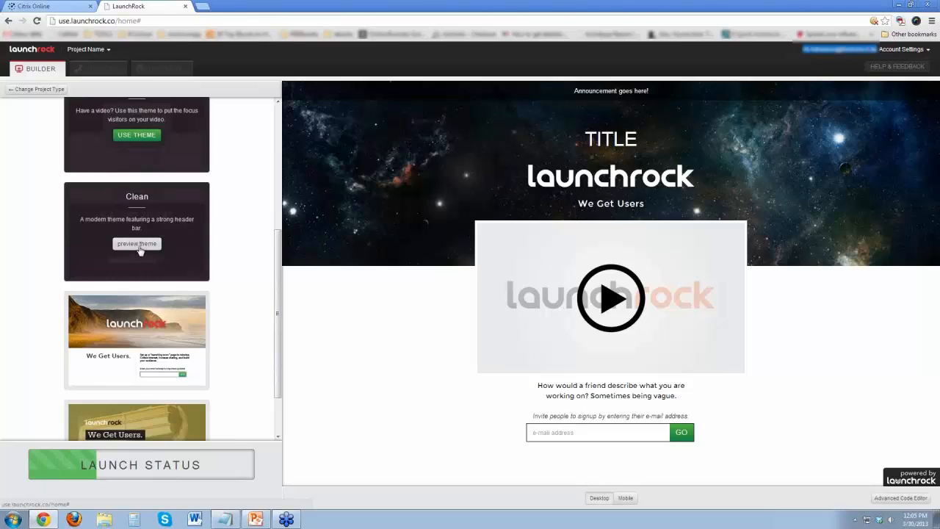
{"action": "left_click", "coordinate": [138, 247]}
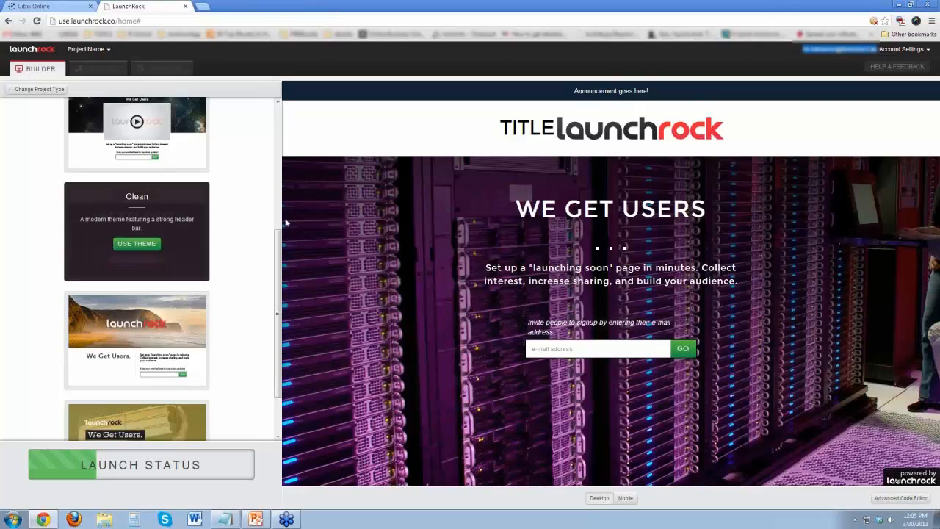
Preview the Focus and Neostylus themes further down the theme list.
{"action": "left_click_drag", "start_coordinate": [278, 252], "coordinate": [278, 255]}
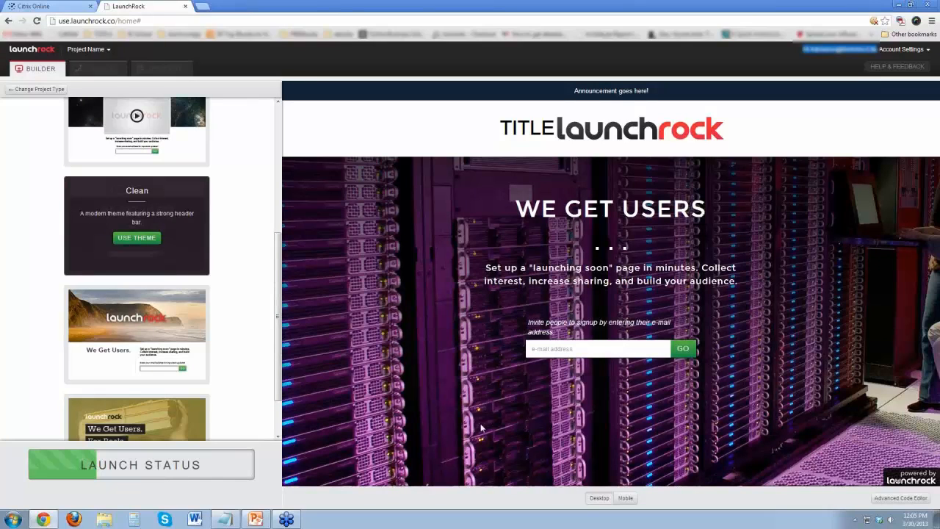
{"action": "left_click_drag", "start_coordinate": [277, 292], "coordinate": [279, 325]}
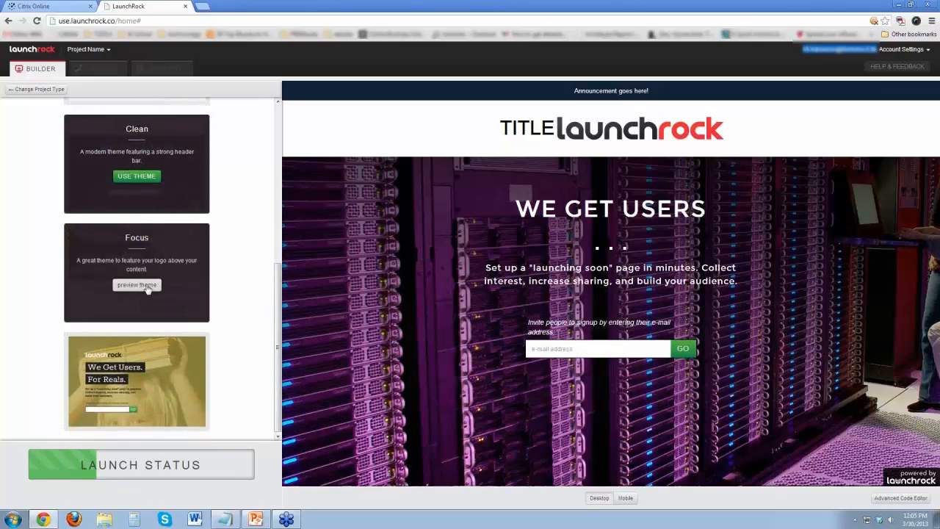
{"action": "left_click", "coordinate": [146, 287]}
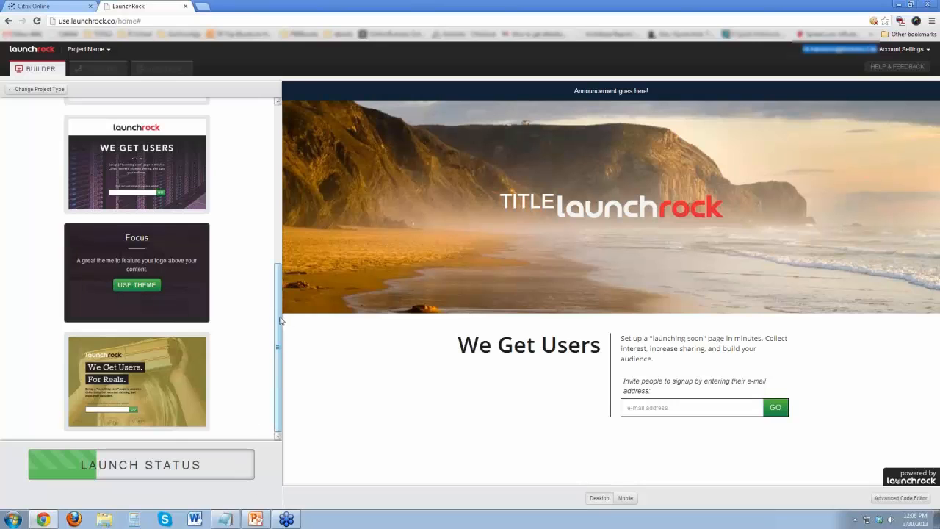
{"action": "mouse_move", "coordinate": [185, 384]}
{"action": "left_click", "coordinate": [152, 397]}
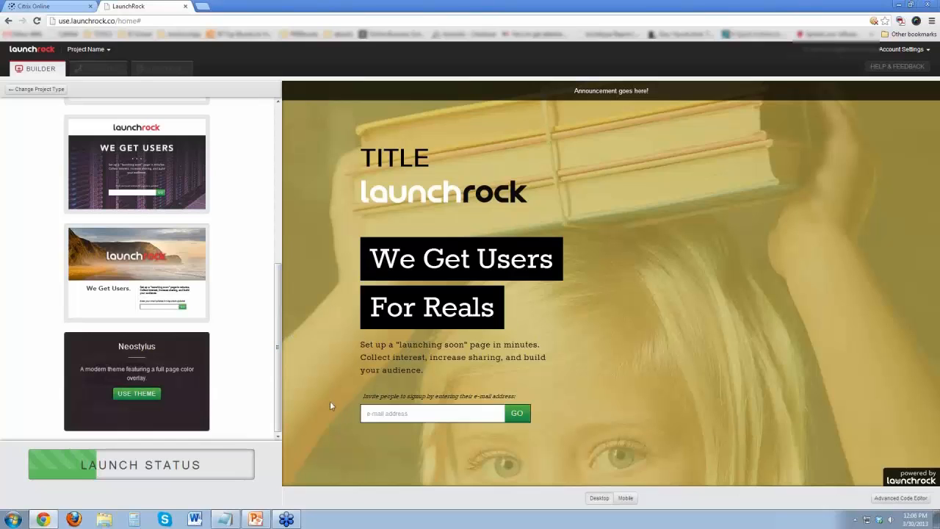
Return to the Classic theme and apply it to the landing page project.
{"action": "left_click_drag", "start_coordinate": [278, 409], "coordinate": [302, 235]}
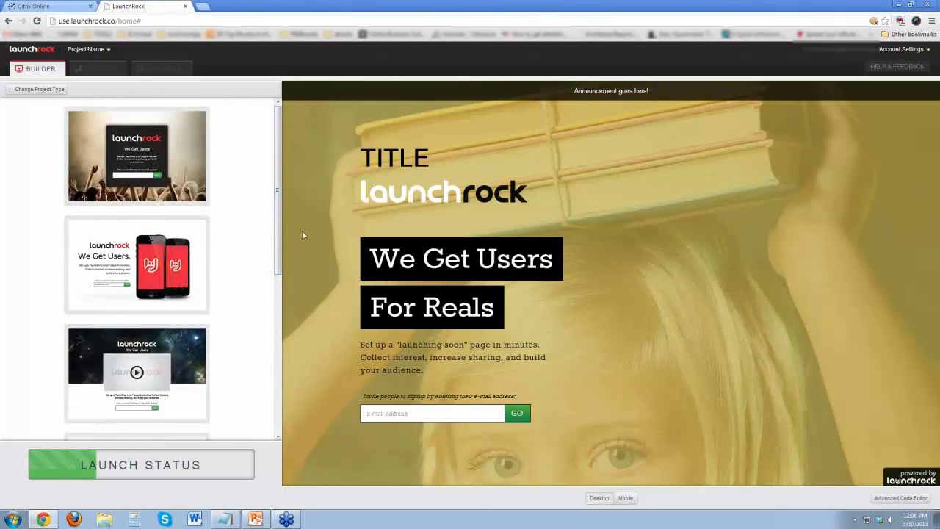
{"action": "left_click", "coordinate": [129, 168]}
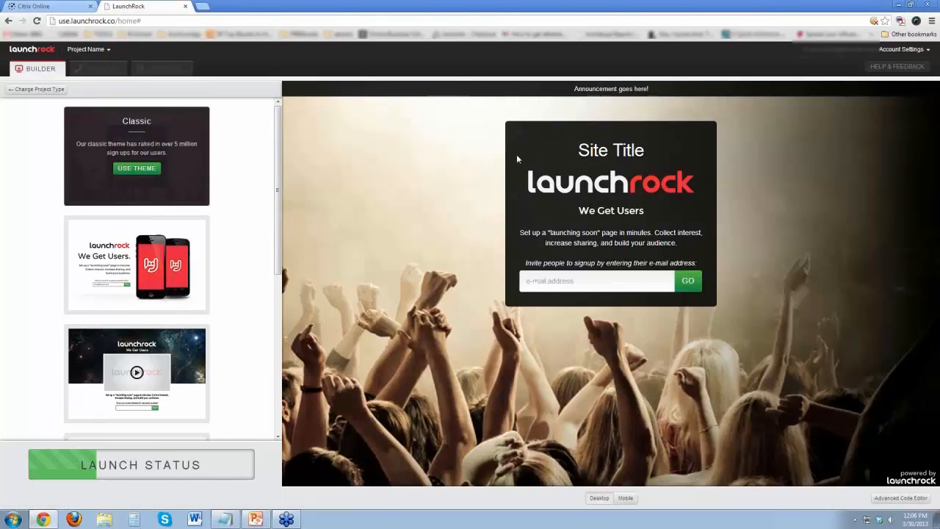
{"action": "left_click", "coordinate": [137, 168]}
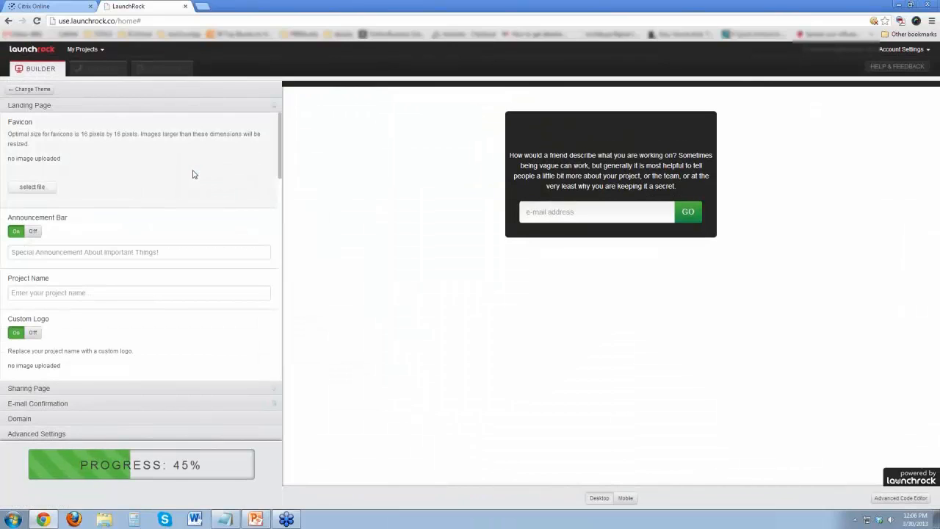
Look through the Landing Page, Sharing Page, E-mail Confirmation and Domain settings, and return to the Landing Page section.
{"action": "mouse_move", "coordinate": [264, 491]}
{"action": "mouse_move", "coordinate": [280, 135]}
{"action": "left_mouse_down"}
{"action": "mouse_move", "coordinate": [290, 231]}
{"action": "mouse_move", "coordinate": [284, 147]}
{"action": "left_mouse_up"}
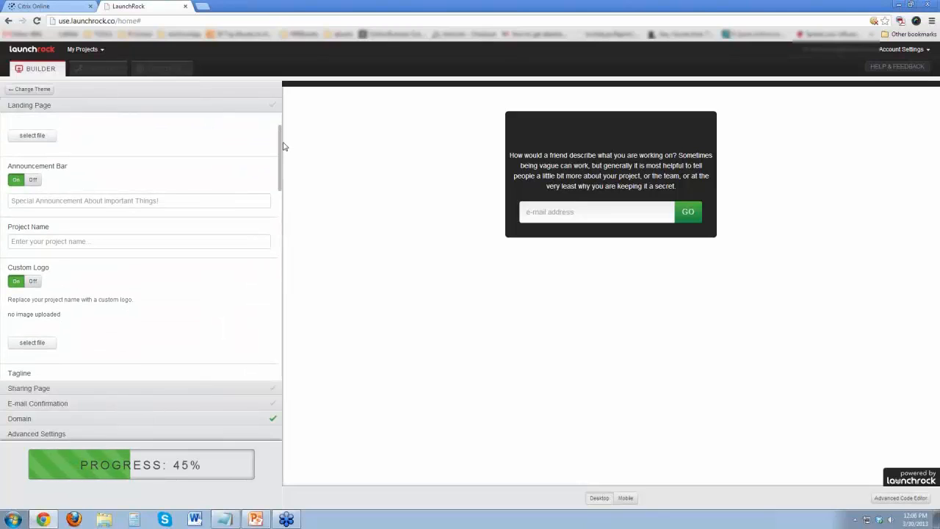
{"action": "left_click_drag", "start_coordinate": [285, 147], "coordinate": [282, 240]}
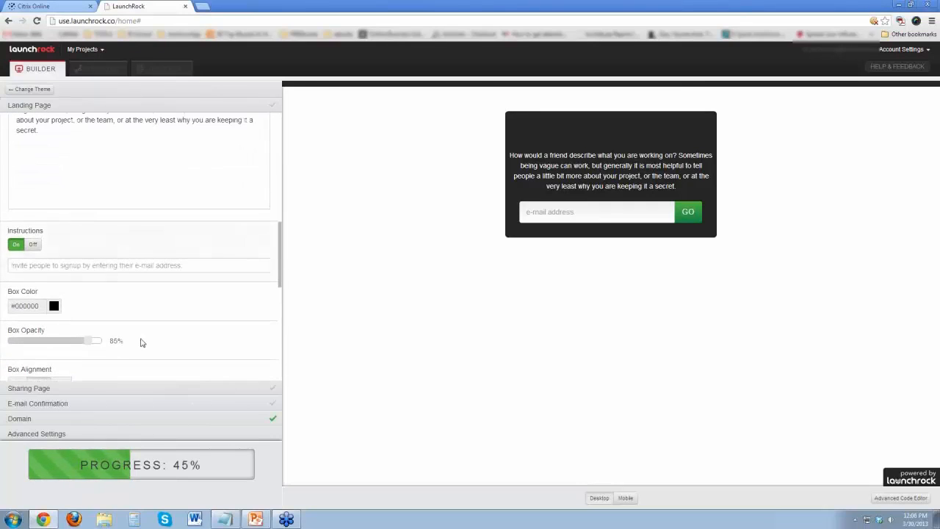
{"action": "left_click", "coordinate": [140, 389]}
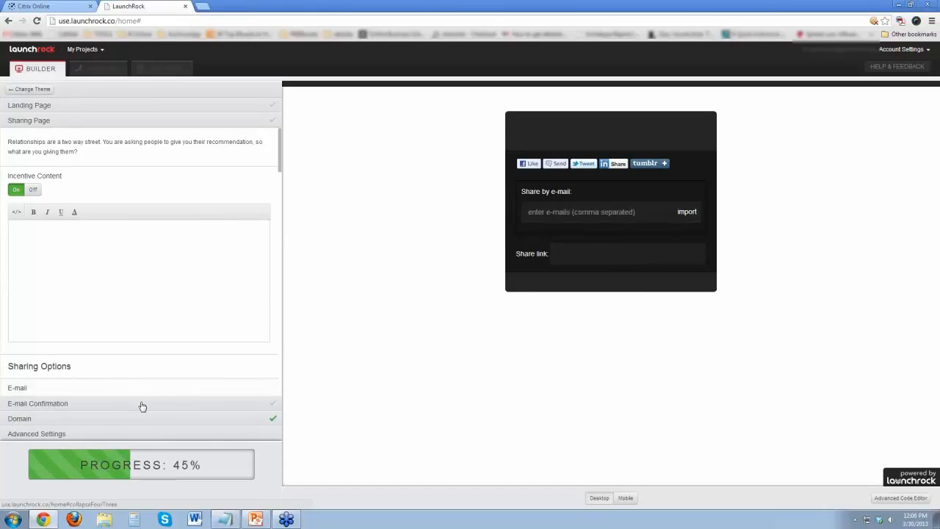
{"action": "left_click", "coordinate": [143, 407]}
{"action": "left_click", "coordinate": [141, 419]}
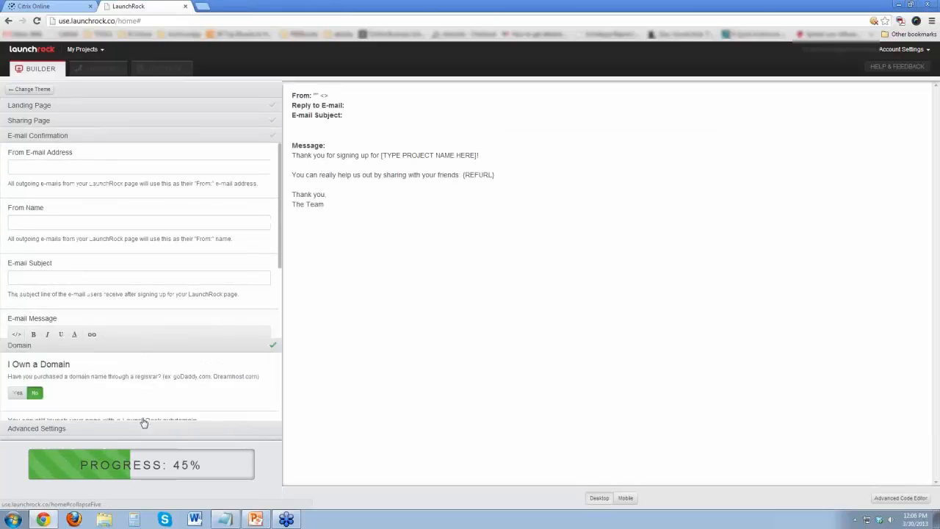
{"action": "left_click", "coordinate": [110, 108]}
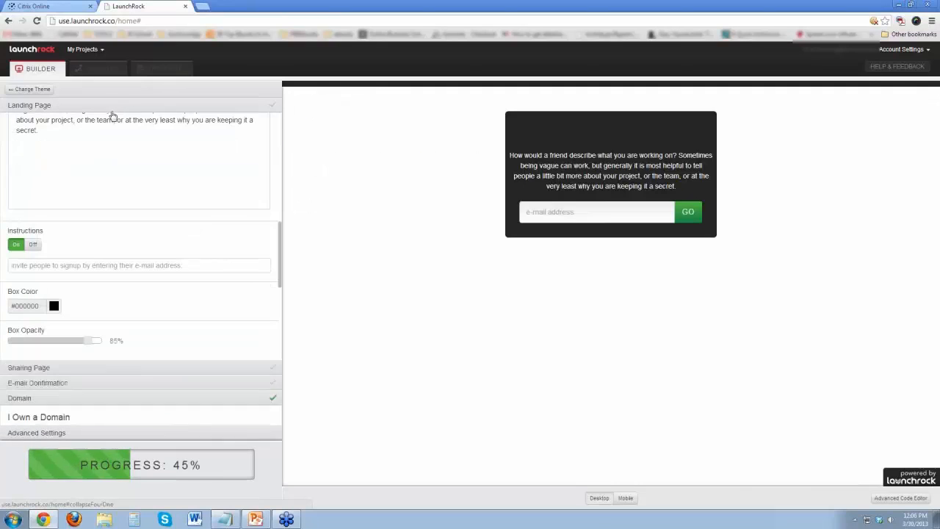
Arrange the browser over about two thirds of the screen with the Launchrock2 Notepad notes narrowed to fit beside it.
{"action": "key", "text": "super+Left"}
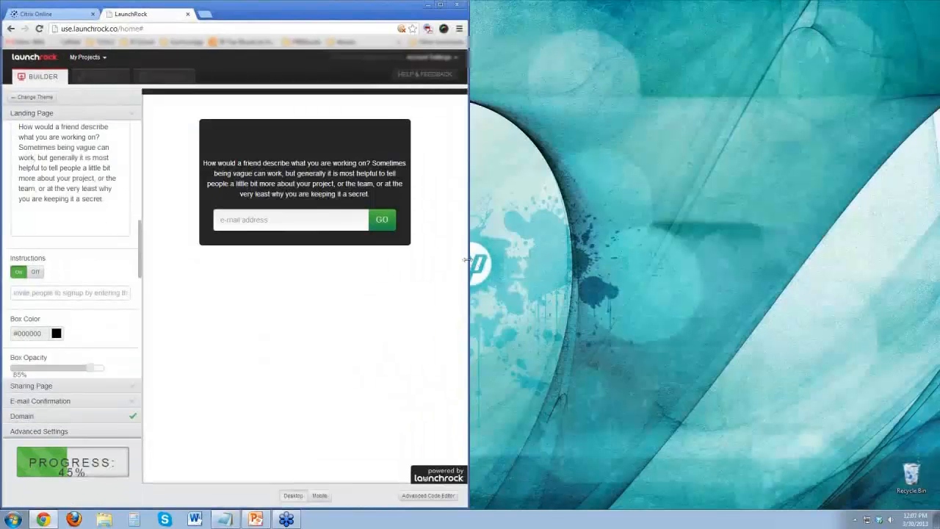
{"action": "left_click_drag", "start_coordinate": [467, 260], "coordinate": [652, 260]}
{"action": "left_click", "coordinate": [224, 519]}
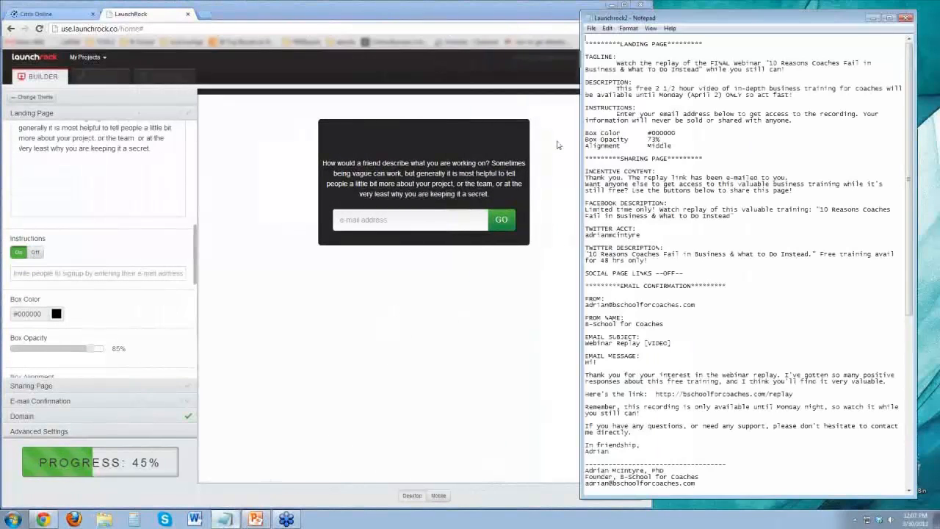
{"action": "left_click_drag", "start_coordinate": [580, 227], "coordinate": [659, 225]}
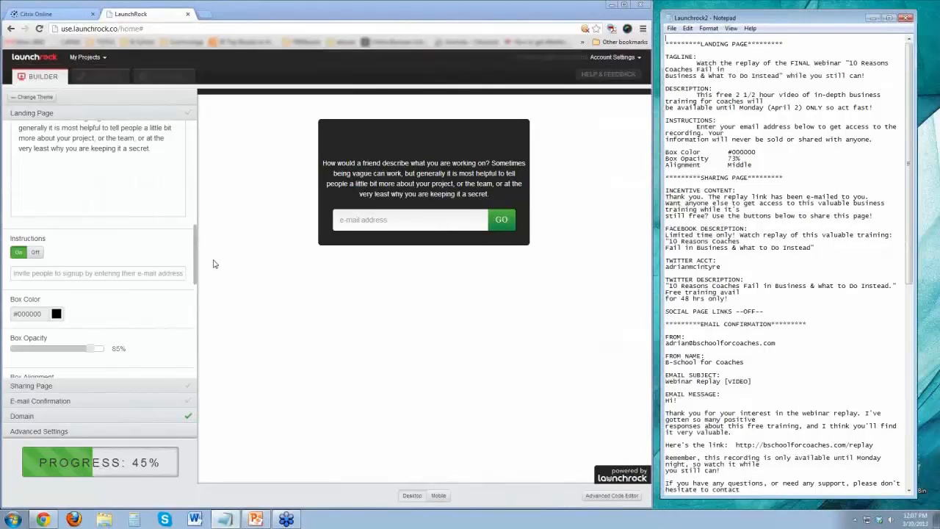
Turn off the announcement bar in the landing page settings.
{"action": "left_click_drag", "start_coordinate": [195, 278], "coordinate": [195, 174]}
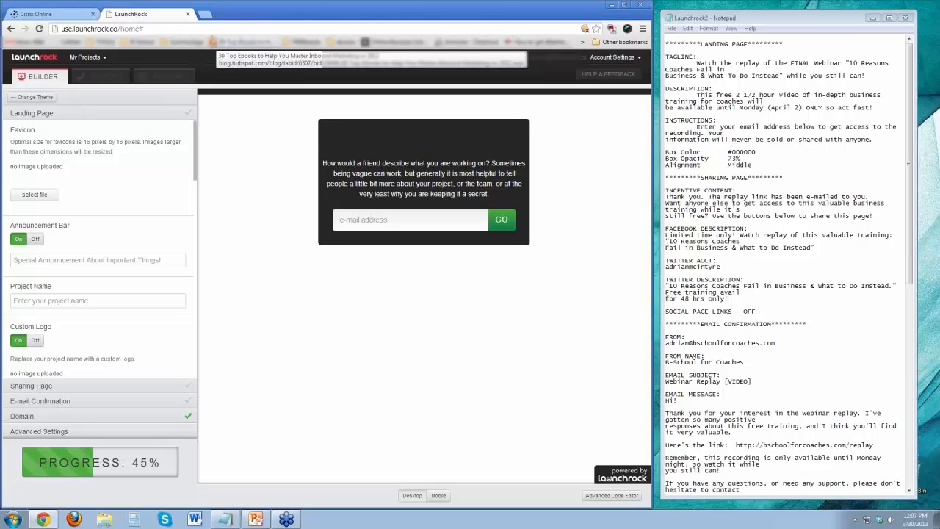
{"action": "scroll", "coordinate": [128, 153], "scroll_direction": "down", "scroll_amount": 3}
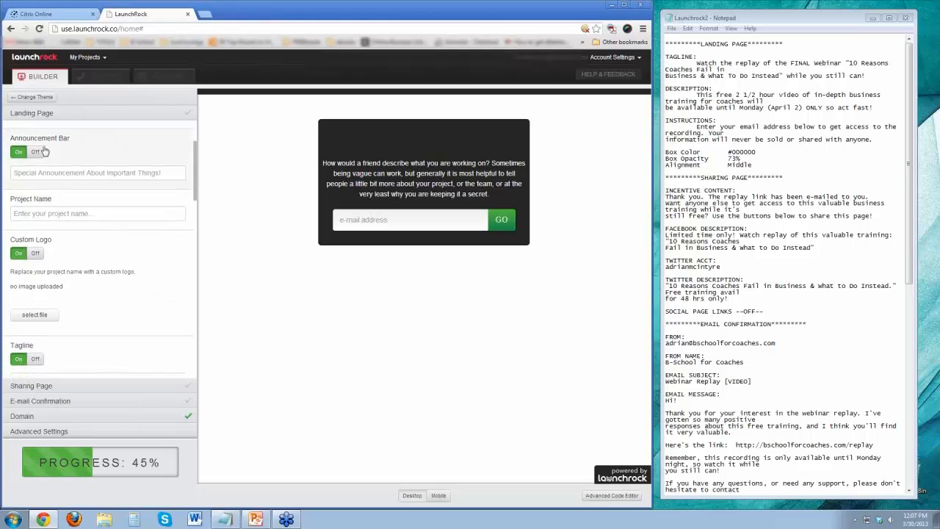
{"action": "left_click", "coordinate": [35, 152]}
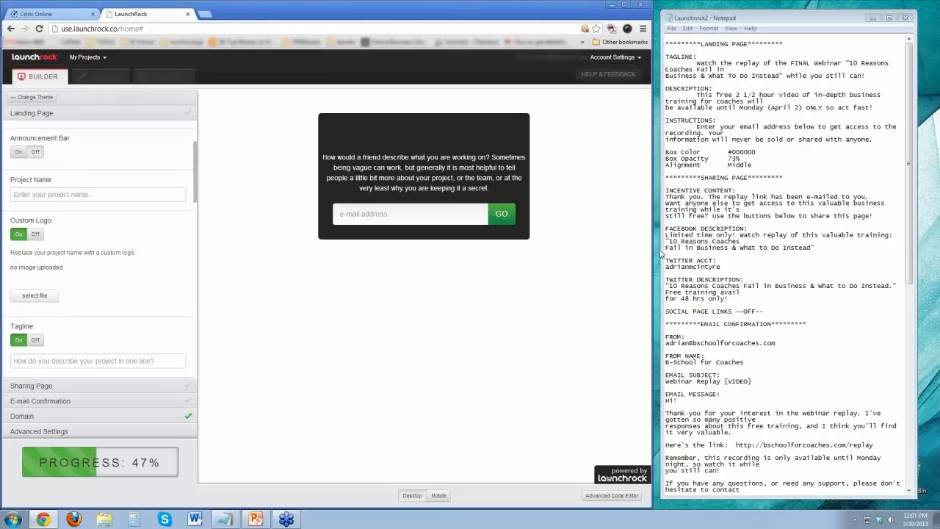
Narrow the Notepad notes window further and widen the browser to fill the freed space beside it.
{"action": "left_click_drag", "start_coordinate": [660, 253], "coordinate": [719, 255]}
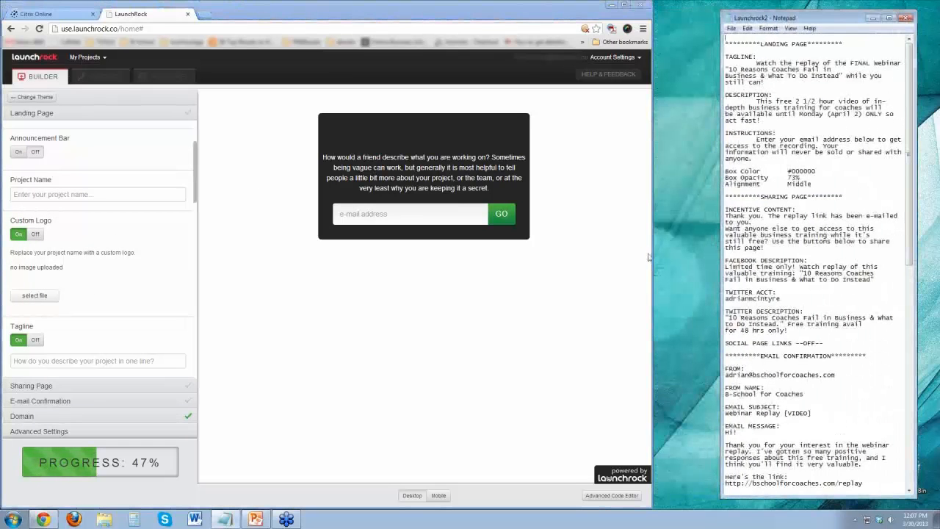
{"action": "left_click_drag", "start_coordinate": [650, 253], "coordinate": [718, 254]}
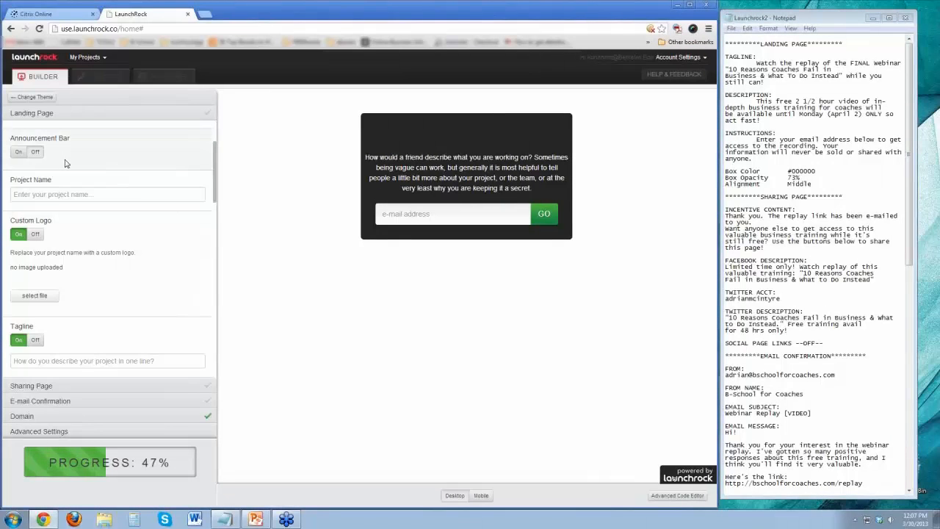
Enter "B-School for Coaches" as the landing page's project name.
{"action": "left_click", "coordinate": [98, 195]}
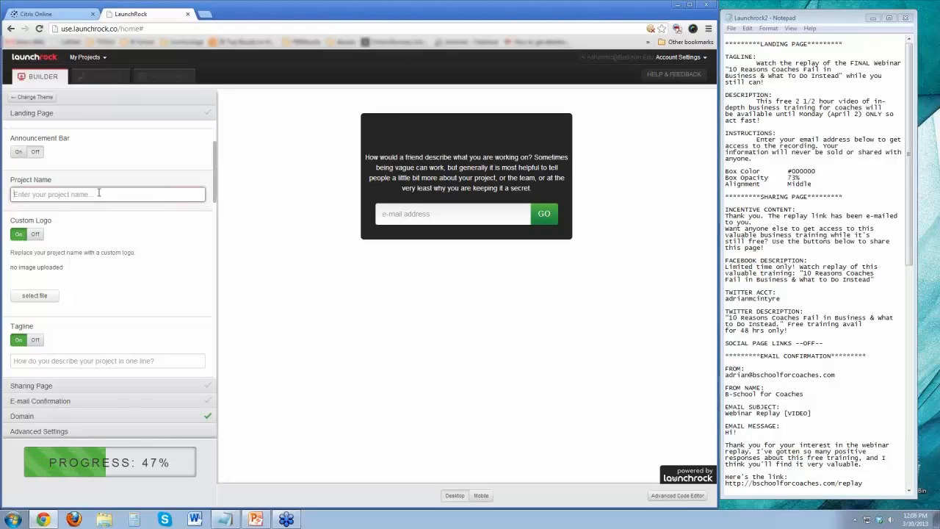
{"action": "type", "text": "My T"}
{"action": "key", "text": "BackSpace"}
{"action": "key", "text": "BackSpace"}
{"action": "type", "text": "We"}
{"action": "key", "text": "BackSpace"}
{"action": "key", "text": "BackSpace"}
{"action": "key", "text": "BackSpace"}
{"action": "key", "text": "BackSpace"}
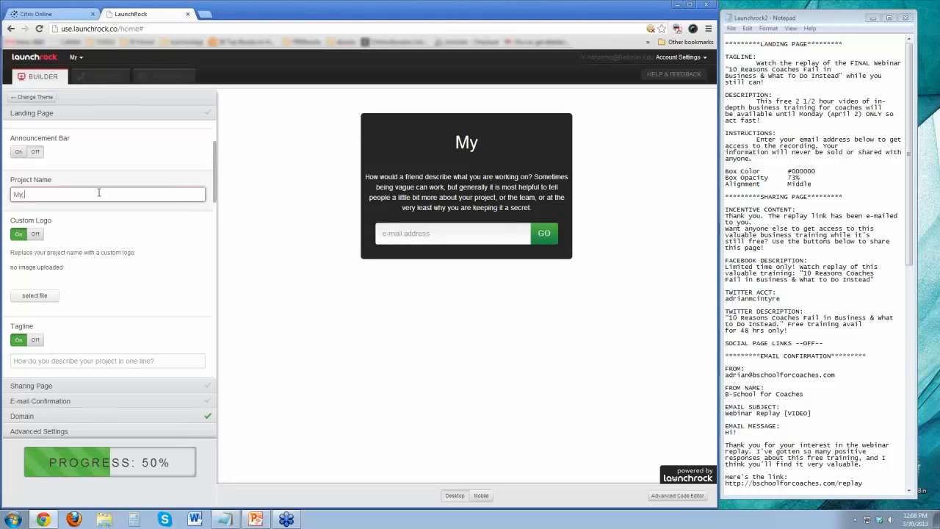
{"action": "key", "text": "BackSpace"}
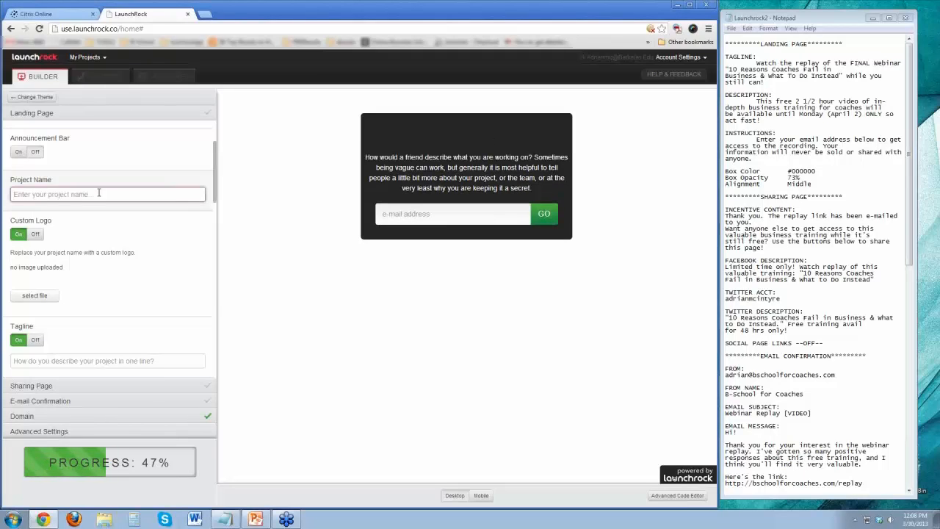
{"action": "type", "text": "B-Scp"}
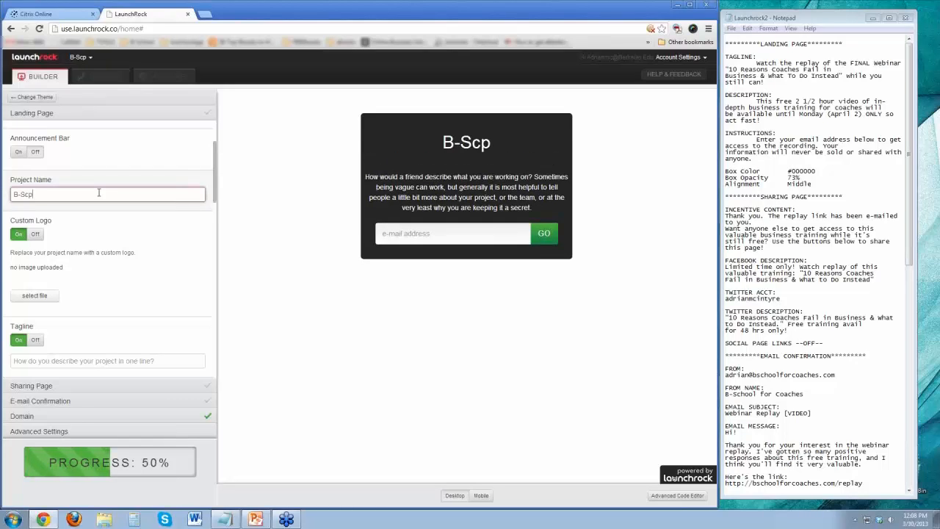
{"action": "key", "text": "BackSpace"}
{"action": "type", "text": "hool for C"}
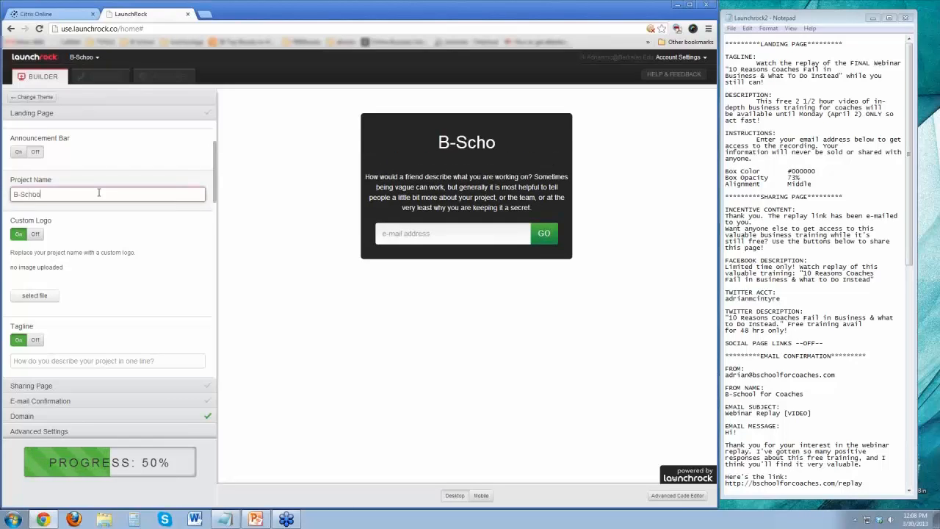
{"action": "type", "text": "poach"}
{"action": "key", "text": "BackSpace"}
{"action": "key", "text": "BackSpace"}
{"action": "key", "text": "BackSpace"}
{"action": "key", "text": "BackSpace"}
{"action": "key", "text": "BackSpace"}
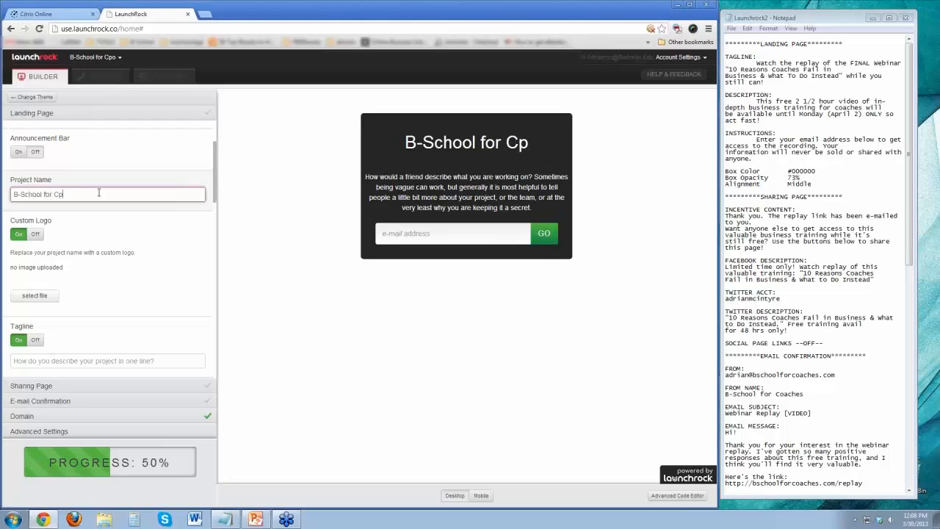
{"action": "type", "text": "oaches"}
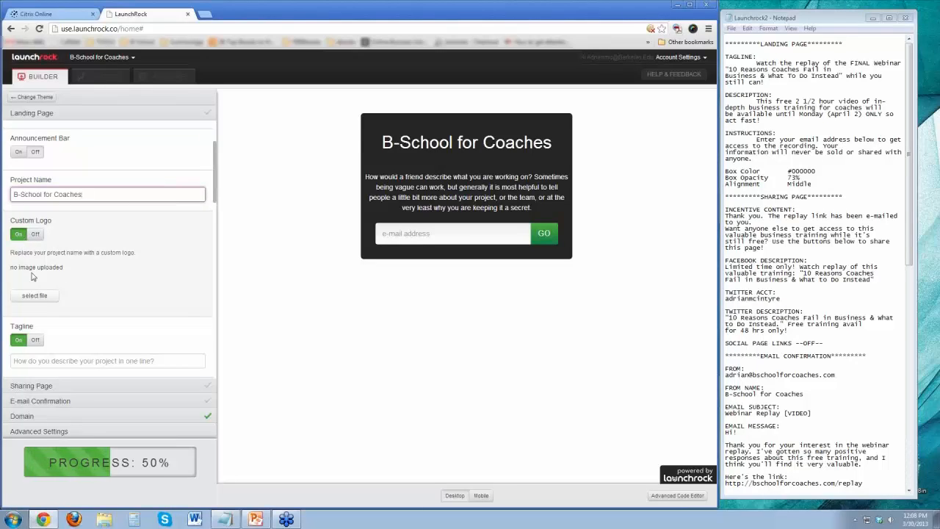
Upload the B-School-for-Coaches image from the website project's logo folder as the custom logo.
{"action": "left_click", "coordinate": [34, 295]}
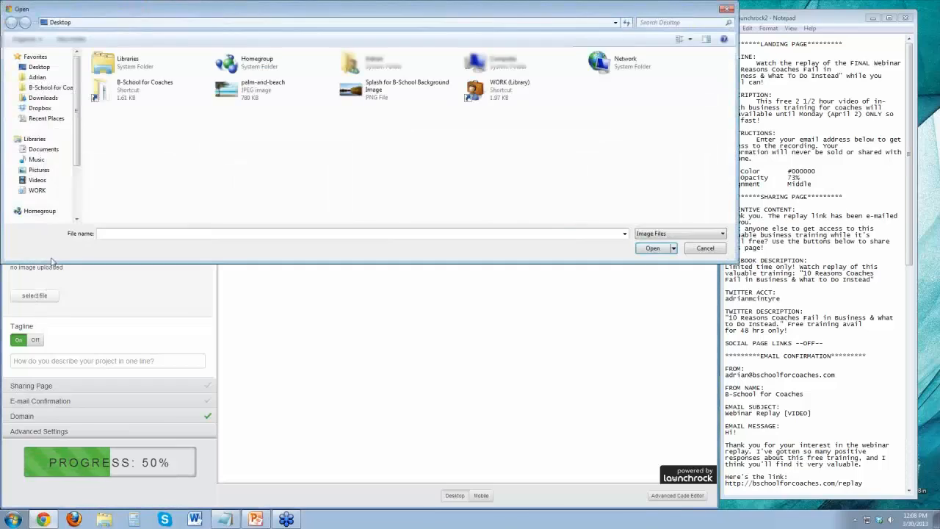
{"action": "double_click", "coordinate": [117, 88]}
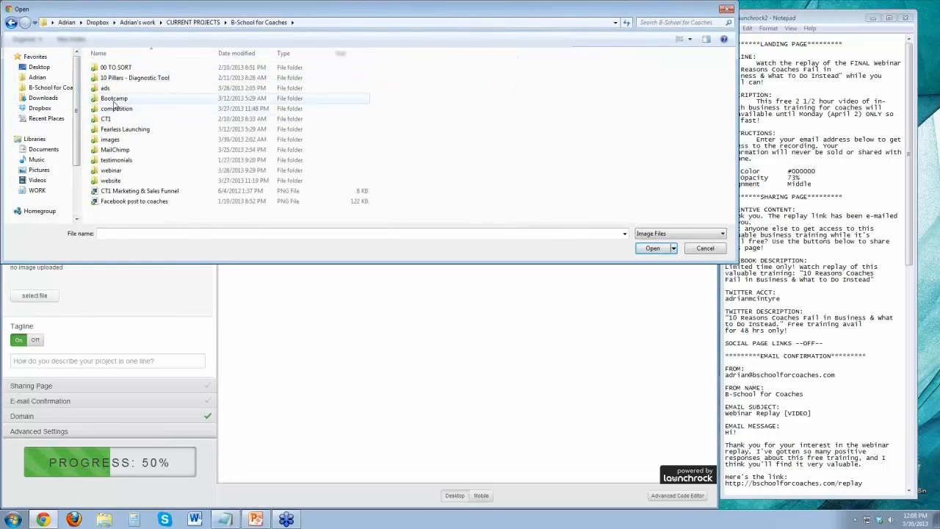
{"action": "double_click", "coordinate": [116, 180]}
{"action": "double_click", "coordinate": [172, 85]}
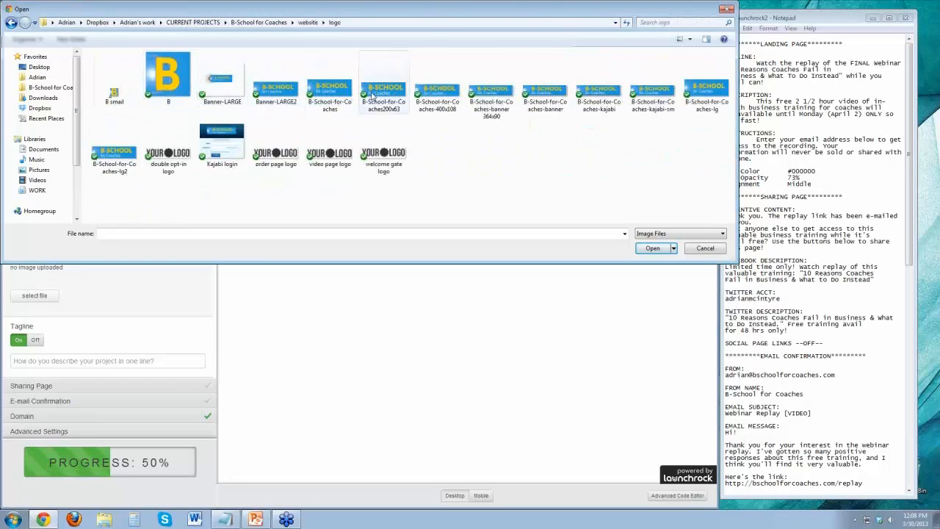
{"action": "double_click", "coordinate": [336, 94]}
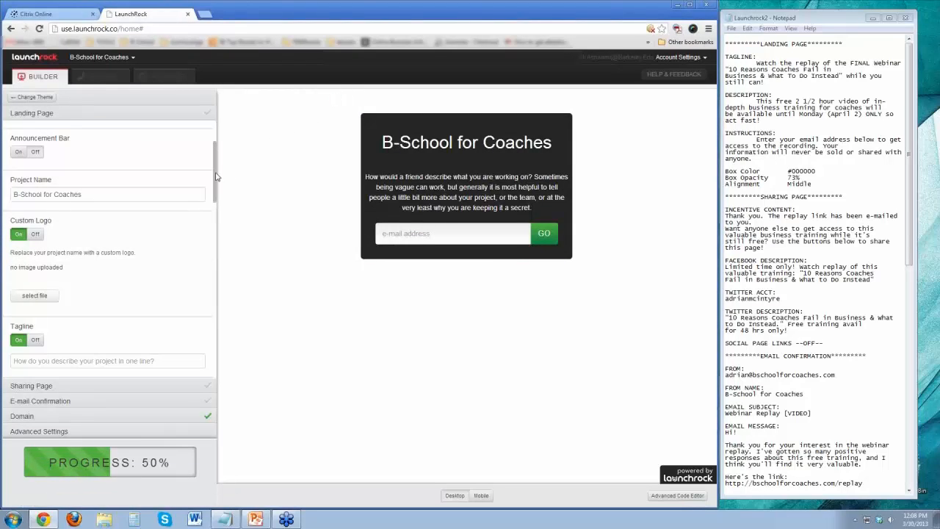
{"action": "left_click", "coordinate": [35, 297]}
{"action": "left_click", "coordinate": [337, 92]}
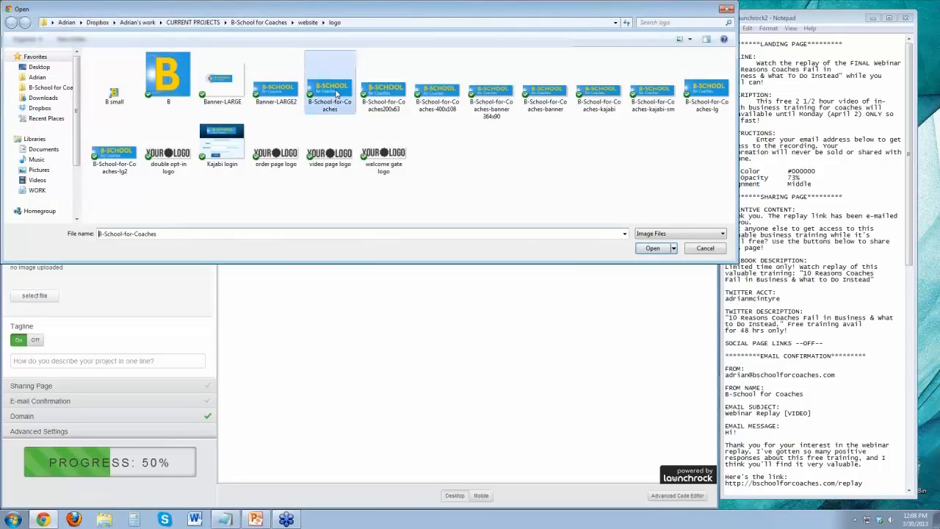
{"action": "double_click", "coordinate": [337, 93]}
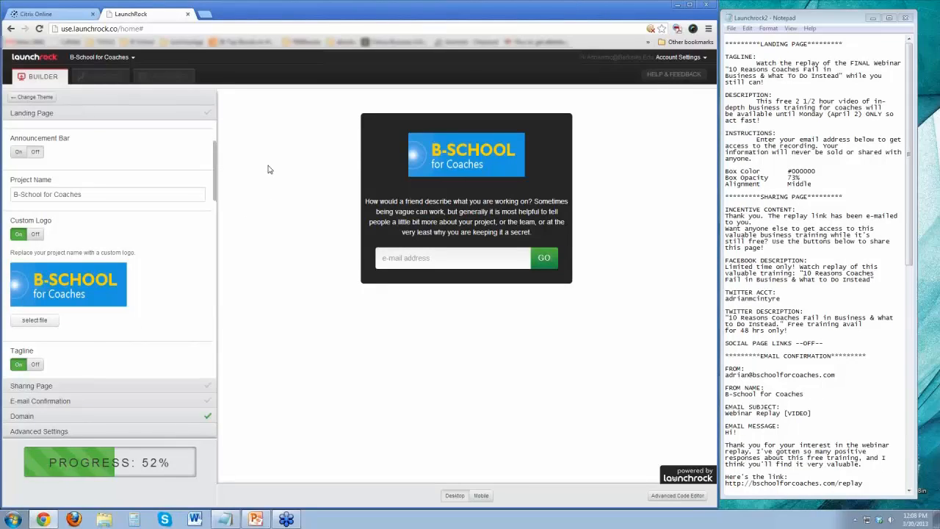
Fill in the tagline with the notes' text "Watch the replay of the FINAL Webinar "10 Reasons Coaches Fail in Business & What To Do Instead" while you still can!".
{"action": "left_click_drag", "start_coordinate": [215, 180], "coordinate": [224, 218]}
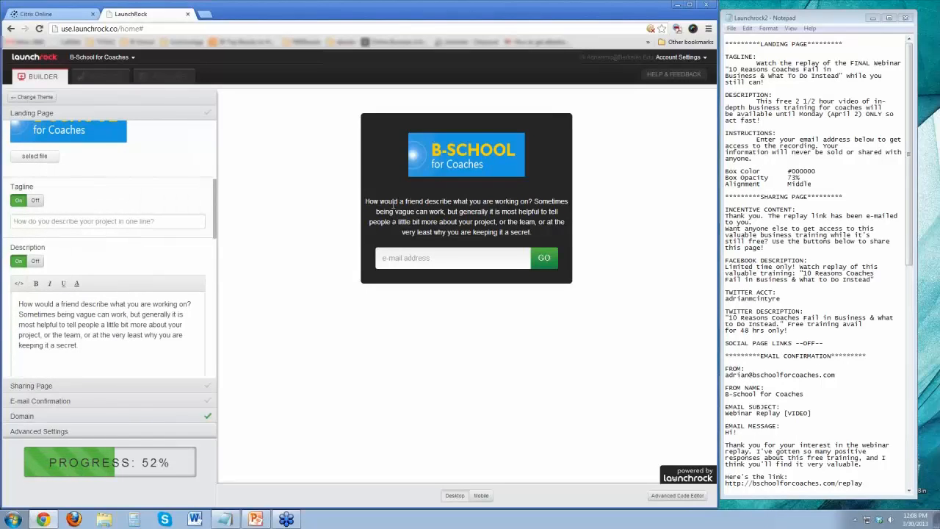
{"action": "left_click_drag", "start_coordinate": [756, 62], "coordinate": [772, 82]}
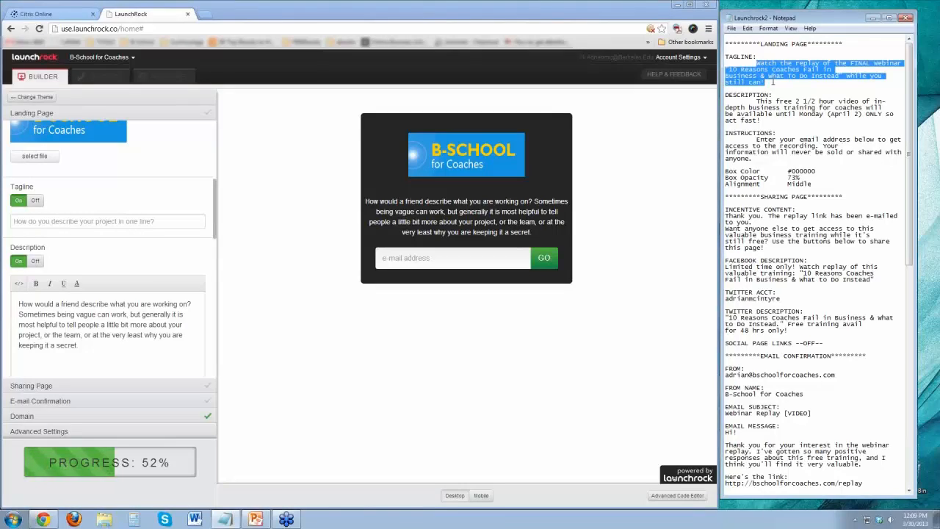
{"action": "left_click", "coordinate": [50, 224]}
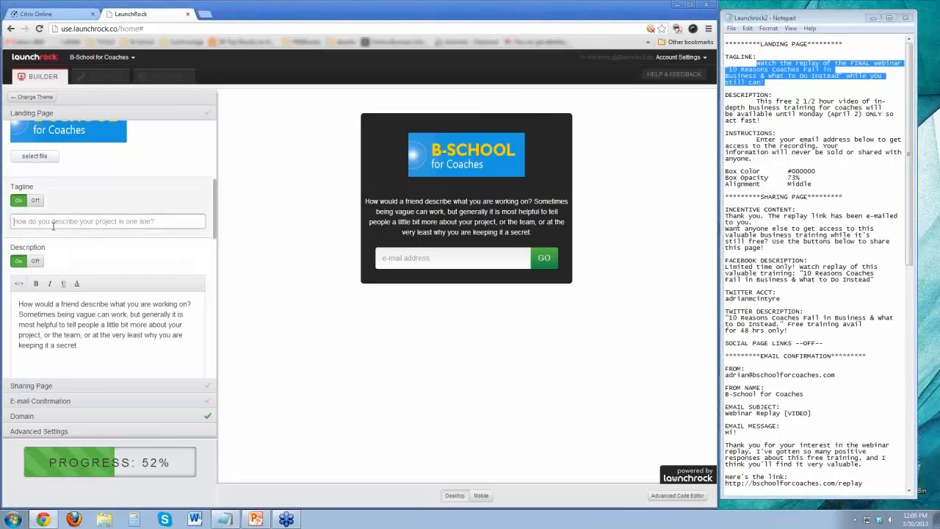
{"action": "type", "text": "Watch the replay of the FINAL Webinar \"10 Reasons Coaches Fail in Business & What To Do Instead\" while you still can!"}
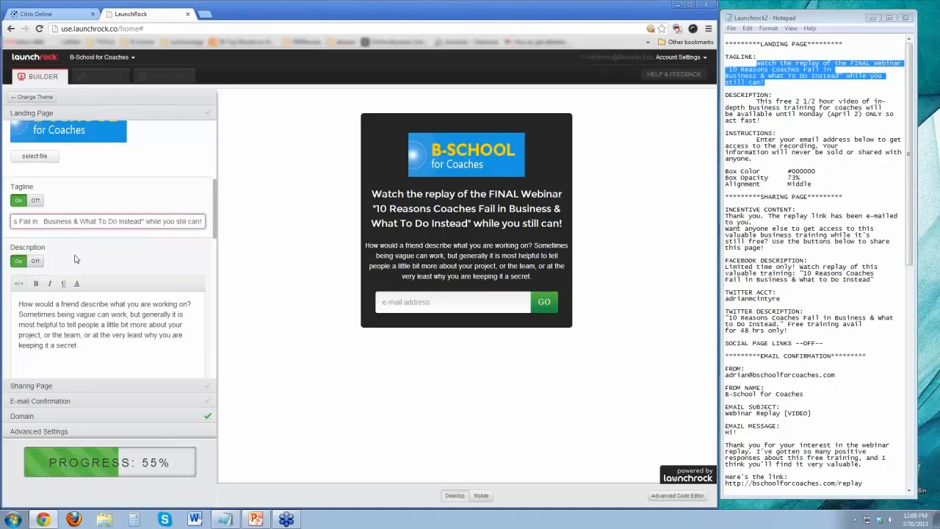
Replace the description with the description text from the notes as a single paragraph, and make "in-depth business training" bold.
{"action": "left_click", "coordinate": [34, 262]}
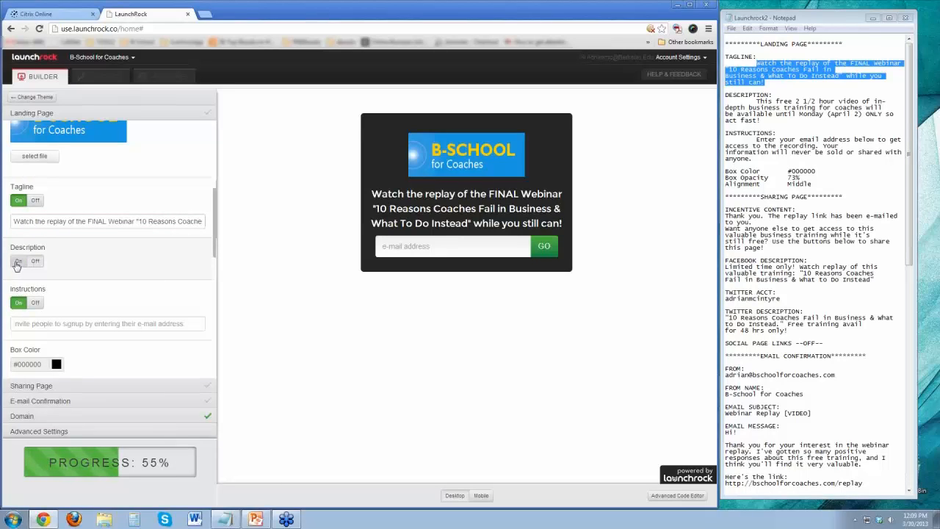
{"action": "left_click", "coordinate": [17, 265]}
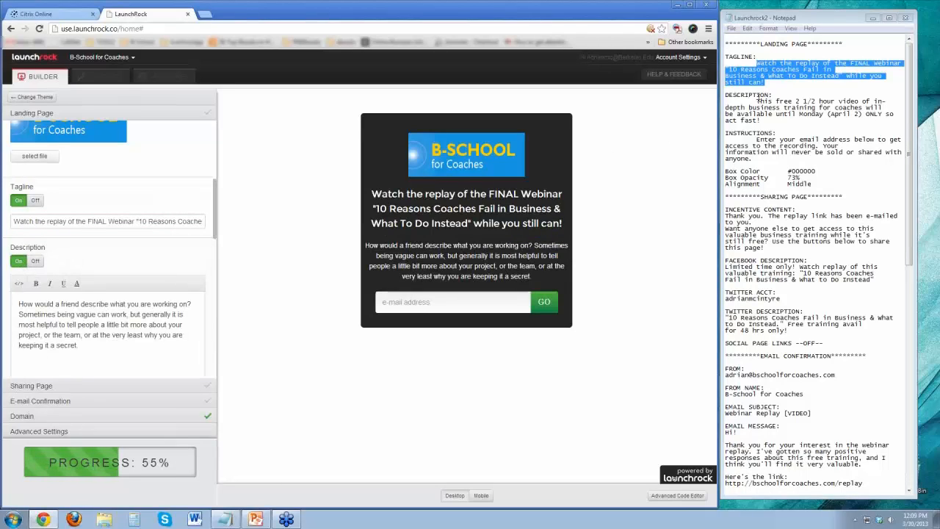
{"action": "left_click_drag", "start_coordinate": [756, 101], "coordinate": [760, 122]}
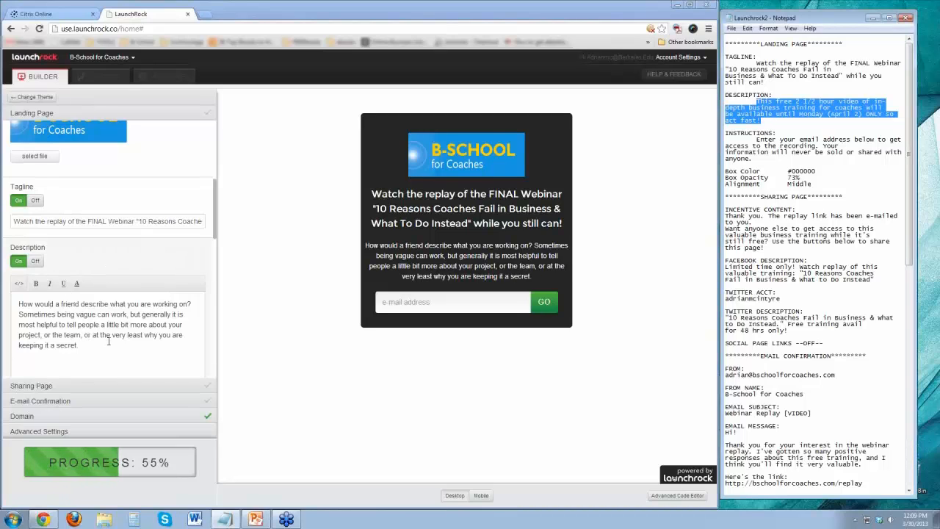
{"action": "key", "text": "ctrl+a"}
{"action": "type", "text": "This free 2 1/2 hour video of in-depth business training for coaches will be available until Monday (April 2) ONLY so act fast!"}
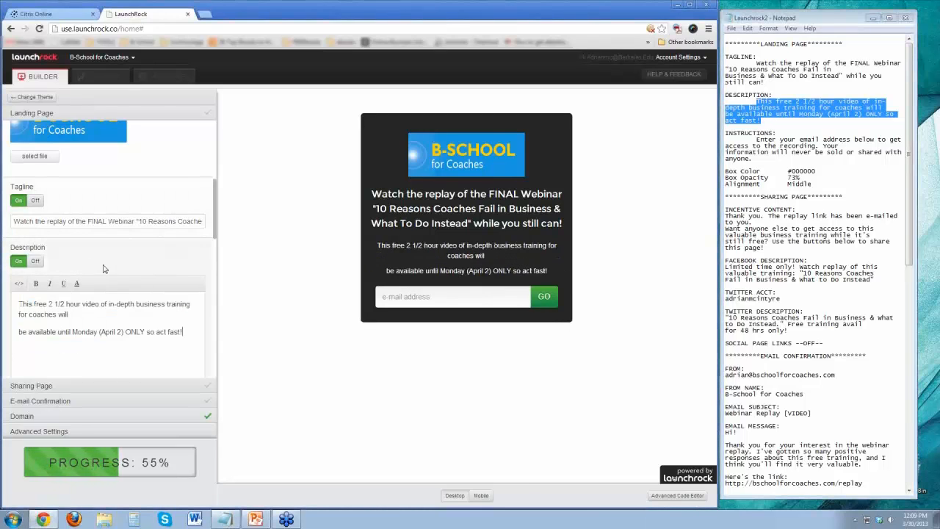
{"action": "left_click", "coordinate": [85, 315]}
{"action": "key", "text": "Delete"}
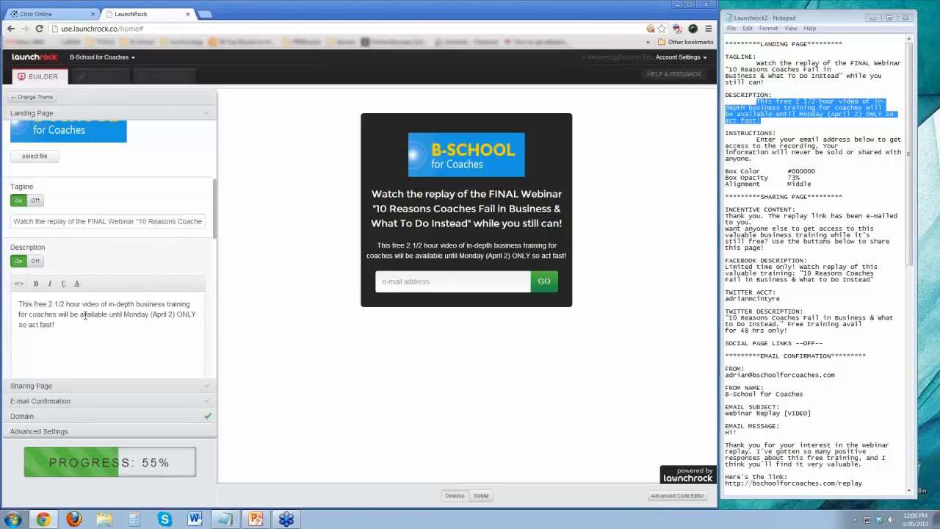
{"action": "left_click_drag", "start_coordinate": [108, 303], "coordinate": [191, 305]}
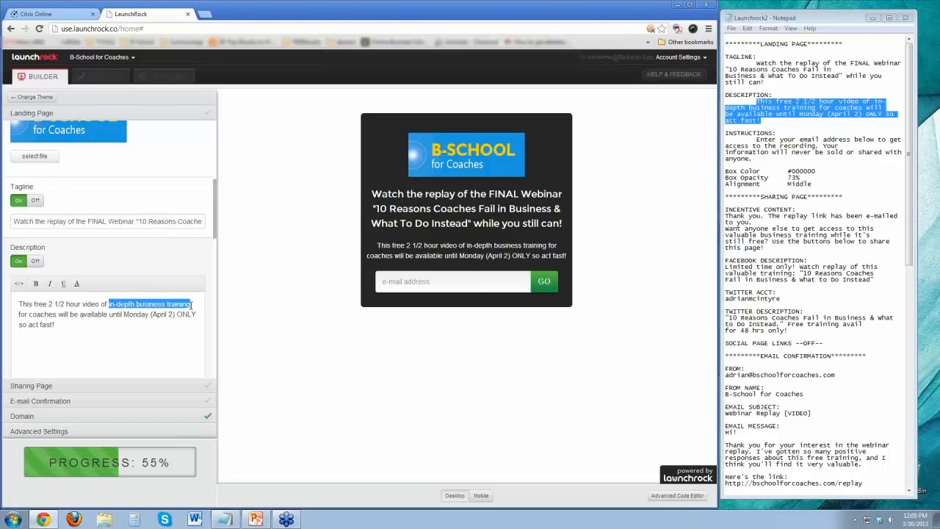
{"action": "left_click", "coordinate": [35, 283]}
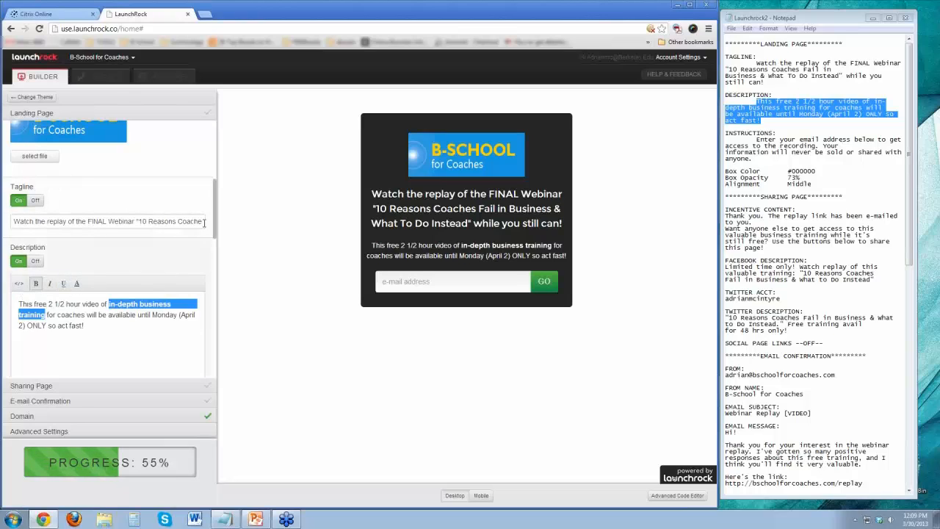
Fill in the instructions with the notes' text about entering an email address to access the recording and information never being sold or shared.
{"action": "scroll", "coordinate": [215, 217], "scroll_direction": "down", "scroll_amount": 3}
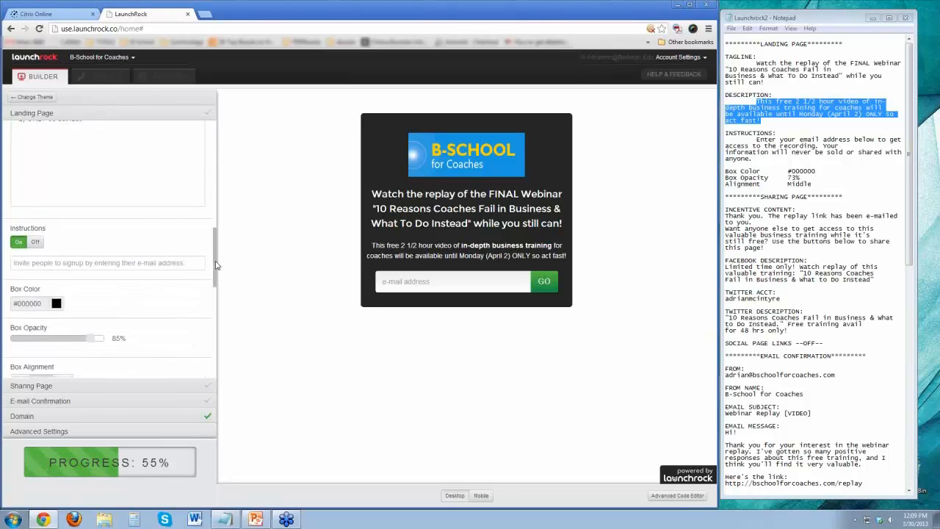
{"action": "left_click_drag", "start_coordinate": [755, 138], "coordinate": [765, 163]}
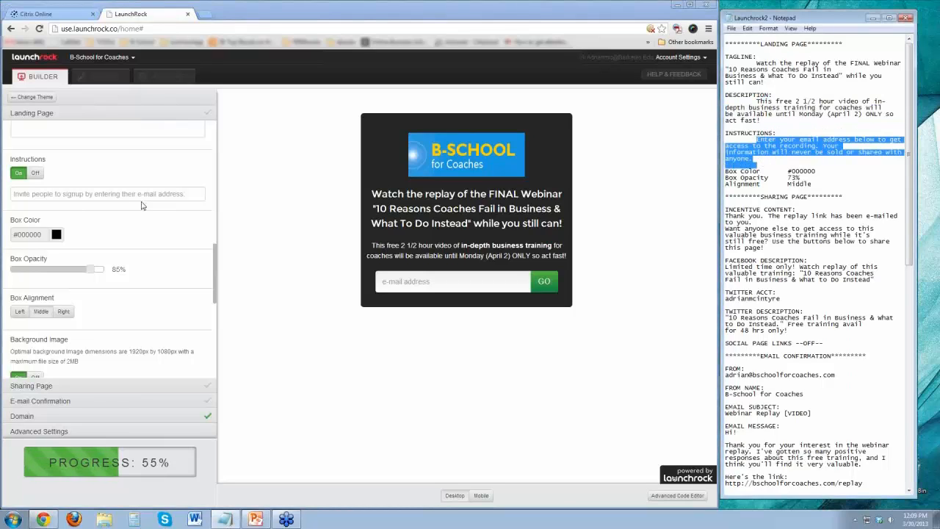
{"action": "left_click", "coordinate": [67, 194]}
{"action": "key", "text": "ctrl+v"}
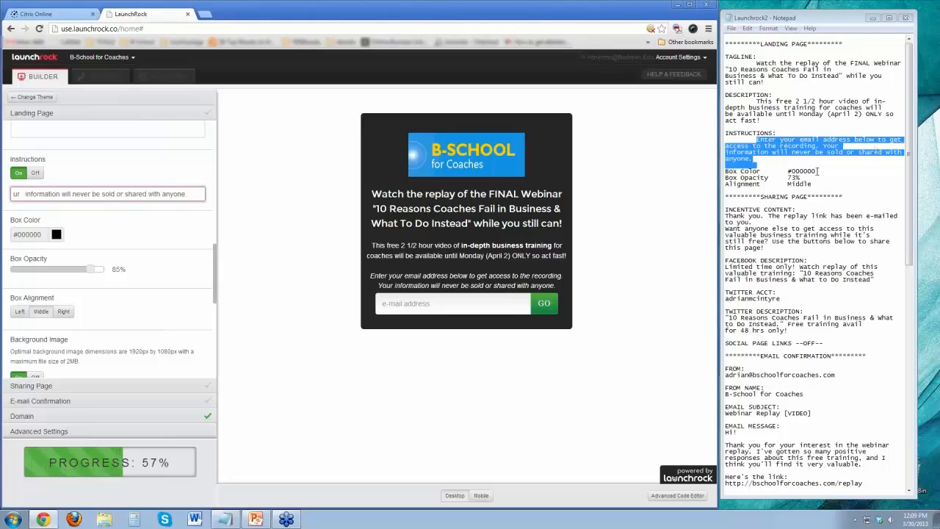
Try full opacity for the landing page box and set the Box Opacity to 73%.
{"action": "left_click_drag", "start_coordinate": [87, 275], "coordinate": [85, 273]}
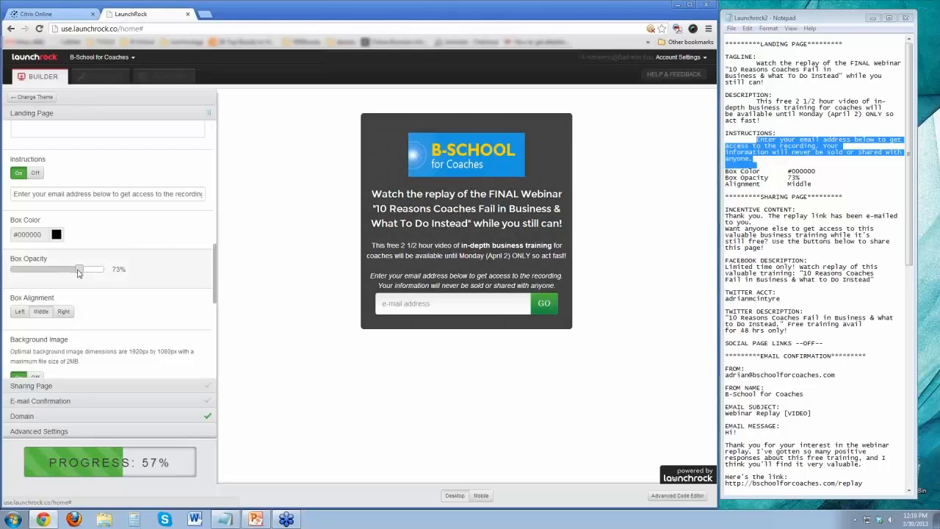
{"action": "left_click_drag", "start_coordinate": [79, 273], "coordinate": [118, 270]}
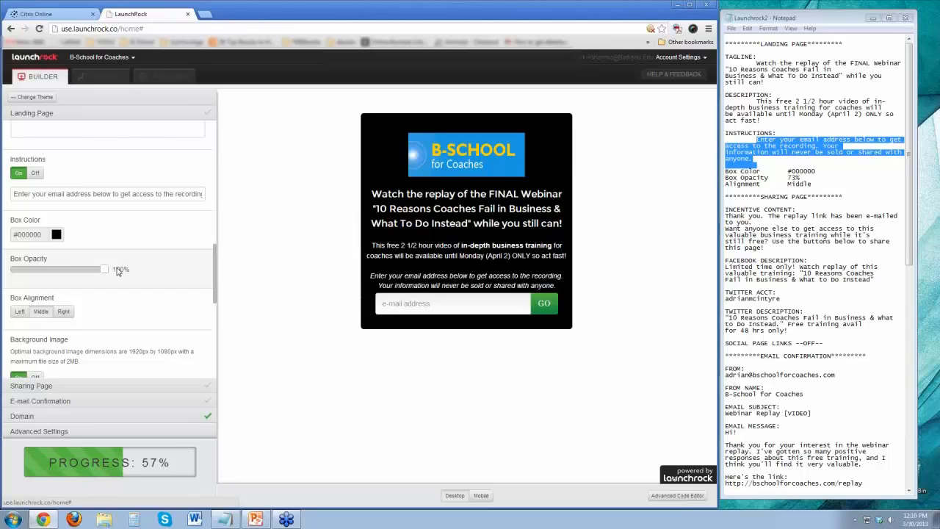
{"action": "left_click_drag", "start_coordinate": [114, 273], "coordinate": [79, 274]}
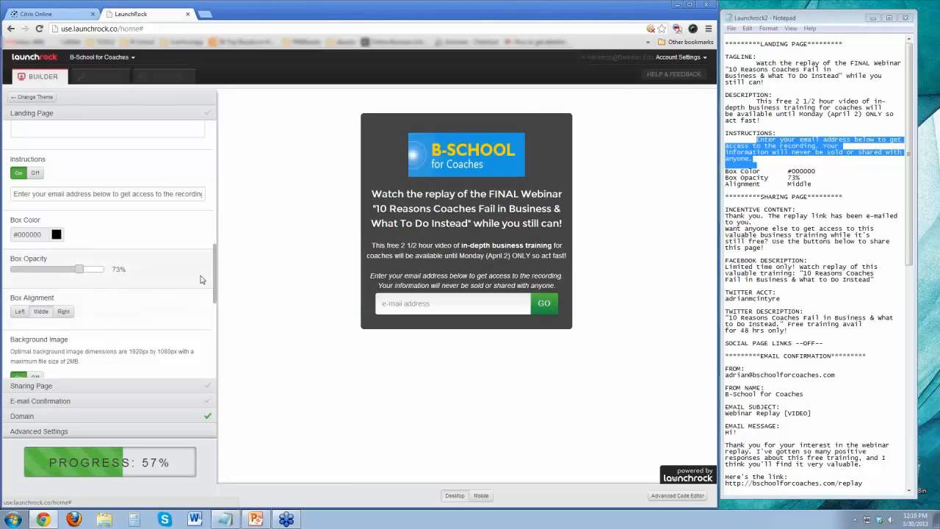
Try the Left and Right box alignments and return the box to Middle.
{"action": "left_click", "coordinate": [18, 312]}
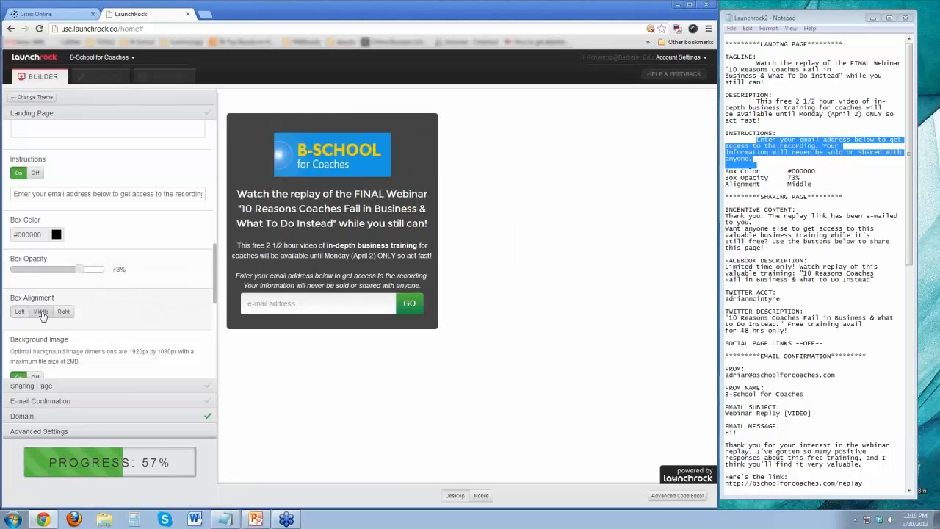
{"action": "left_click", "coordinate": [41, 311]}
{"action": "left_click", "coordinate": [63, 312]}
{"action": "left_click", "coordinate": [41, 311]}
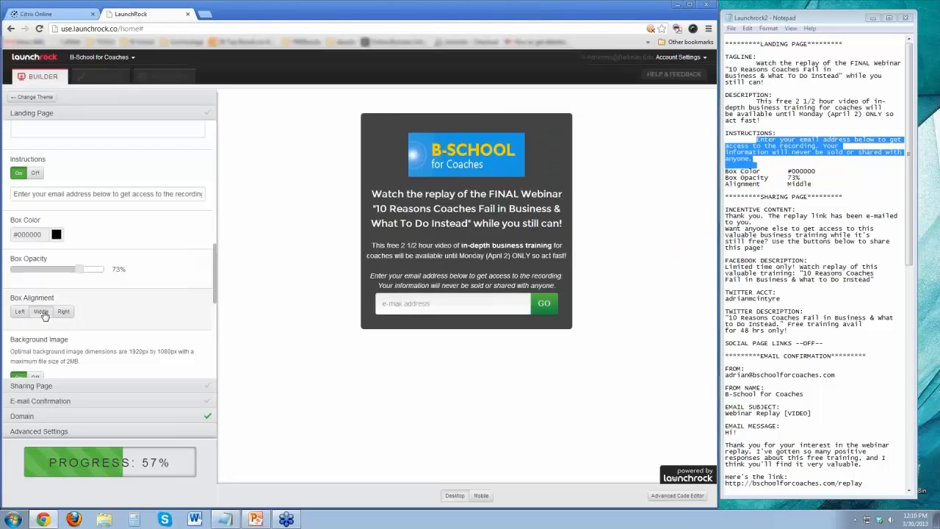
Try to upload Splash for B-School Background Image from the Desktop as the landing page's background image.
{"action": "left_click_drag", "start_coordinate": [216, 277], "coordinate": [218, 334]}
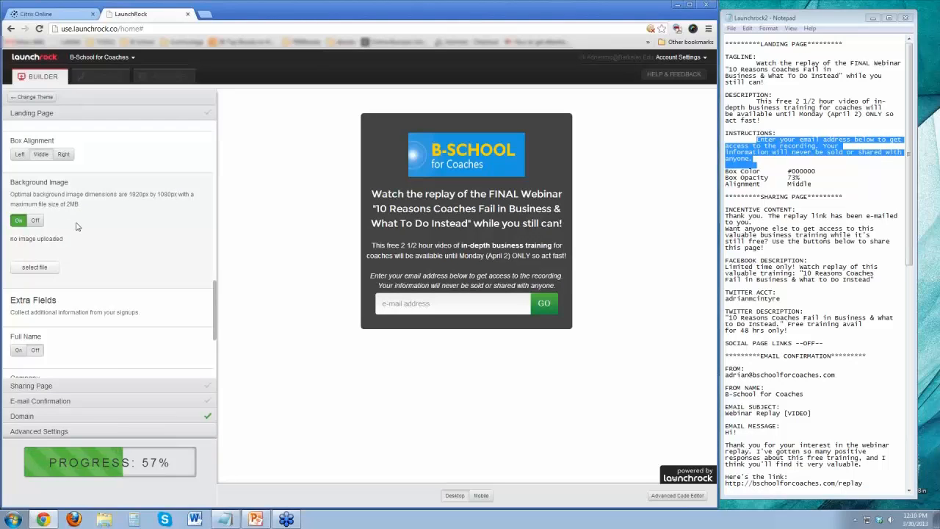
{"action": "left_click", "coordinate": [40, 269]}
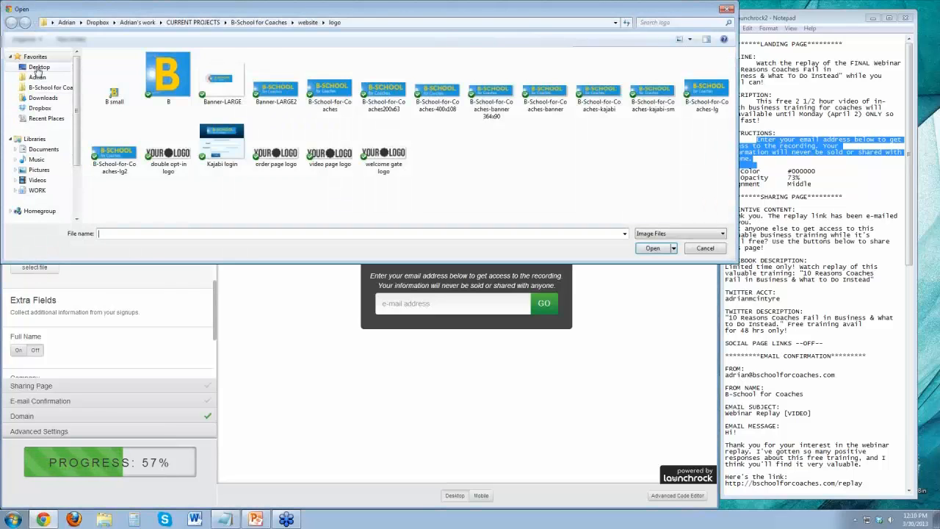
{"action": "left_click", "coordinate": [38, 67]}
{"action": "double_click", "coordinate": [383, 89]}
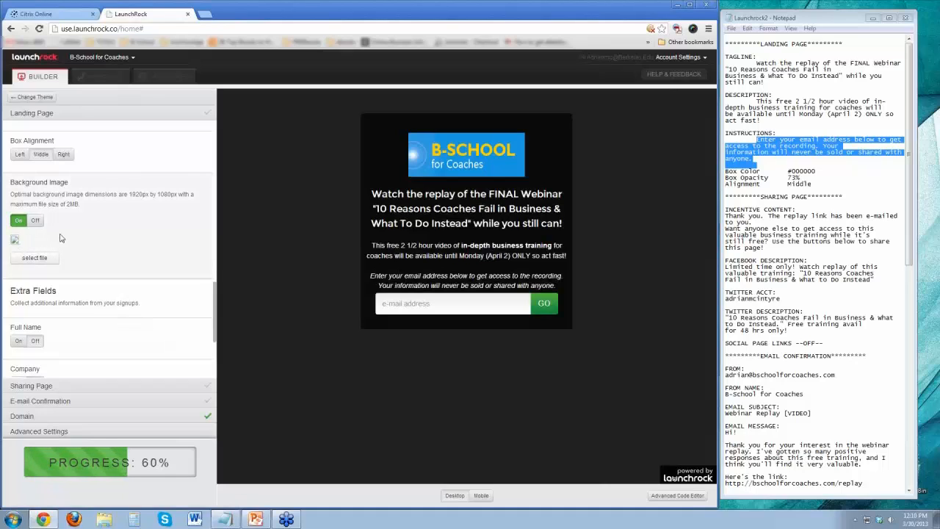
{"action": "mouse_move", "coordinate": [72, 462]}
Try adding the Full Name, Company, Phone Number and Zip Code extra fields to the landing page's signup form.
{"action": "left_click_drag", "start_coordinate": [214, 294], "coordinate": [217, 321]}
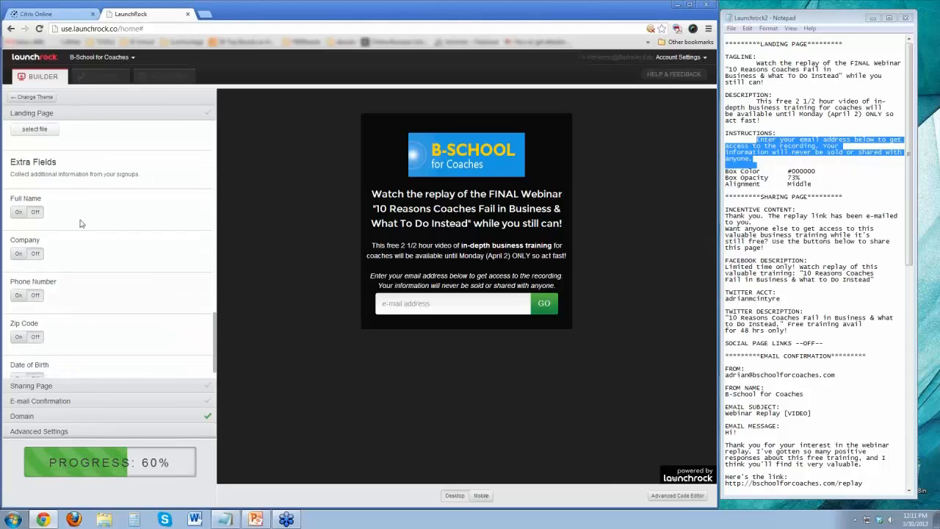
{"action": "left_click", "coordinate": [18, 212]}
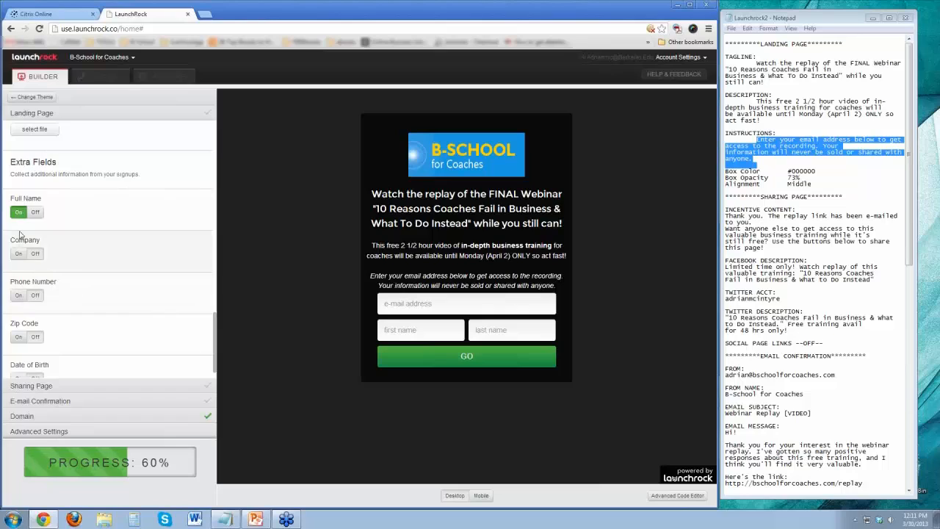
{"action": "left_click", "coordinate": [18, 253]}
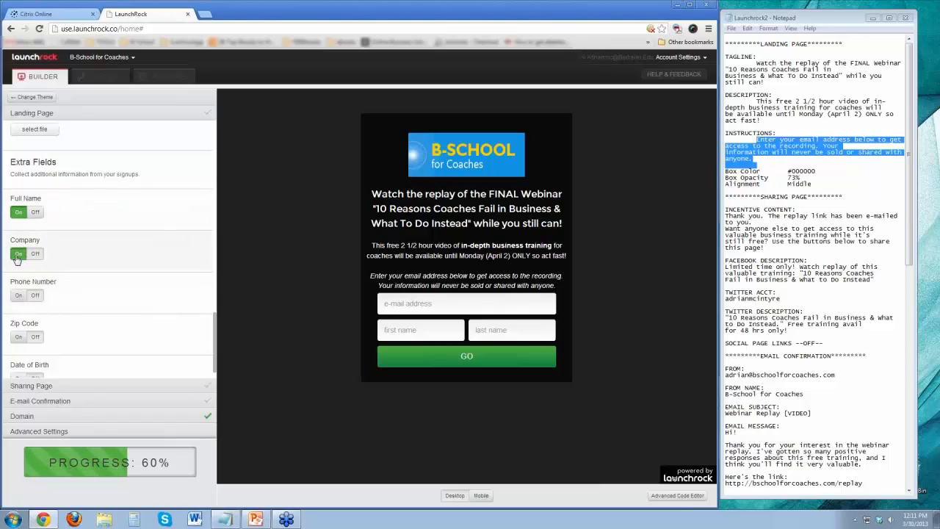
{"action": "left_click", "coordinate": [18, 295]}
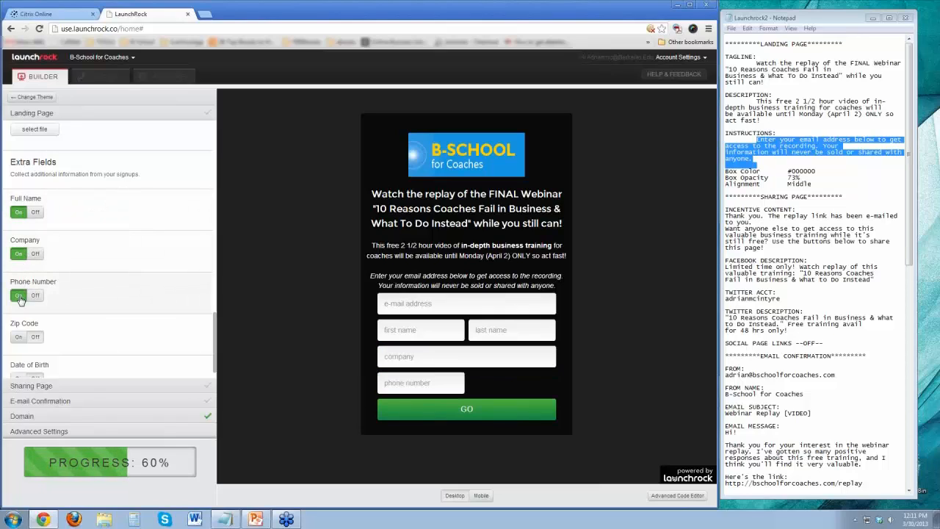
{"action": "left_click", "coordinate": [18, 337]}
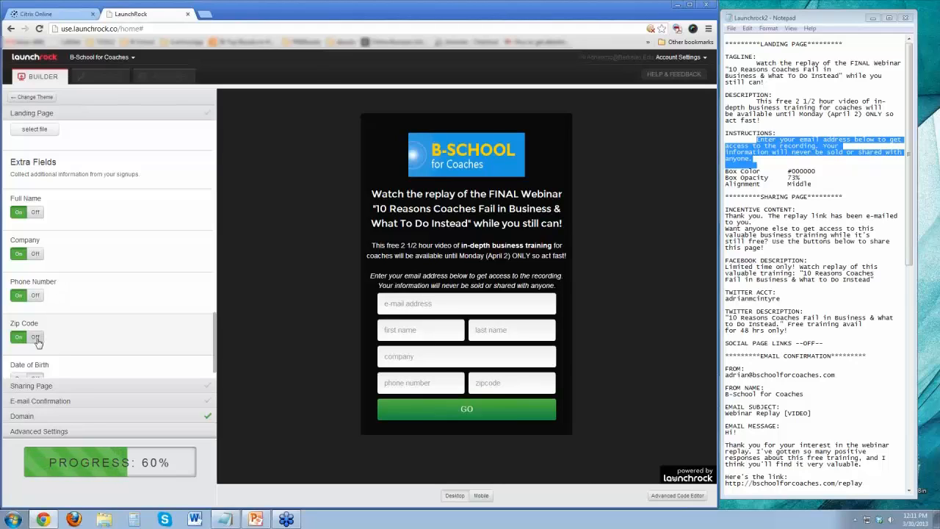
Turn the Zip Code, Phone Number, Company and Full Name extra fields back off.
{"action": "left_click", "coordinate": [36, 338]}
{"action": "left_click", "coordinate": [35, 297]}
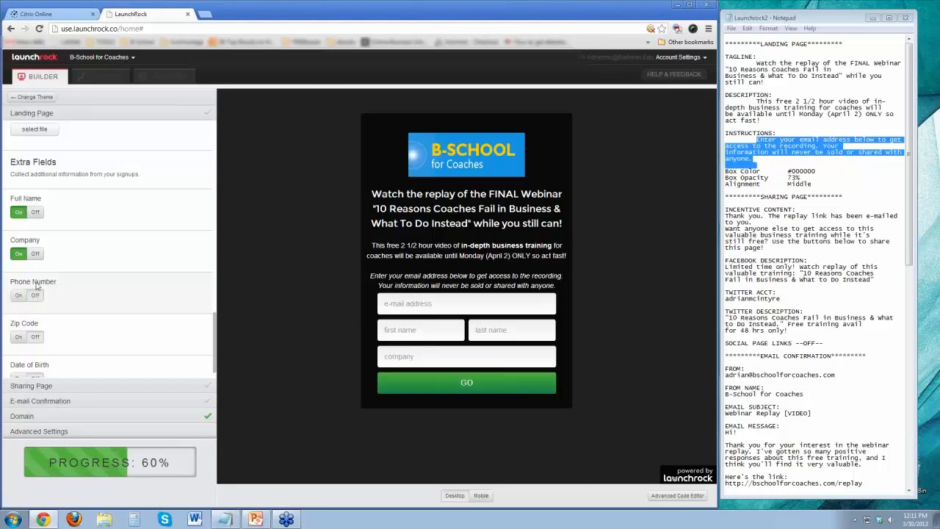
{"action": "left_click", "coordinate": [35, 253]}
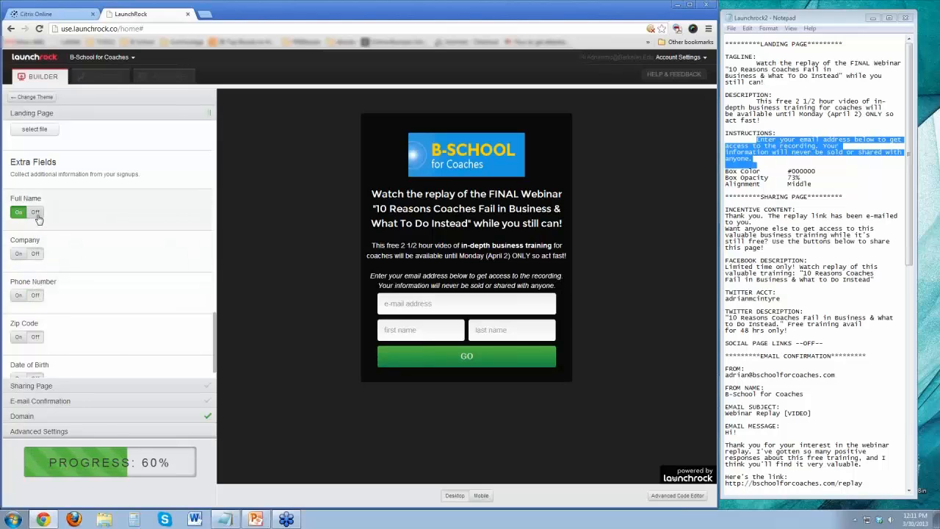
{"action": "left_click", "coordinate": [36, 213]}
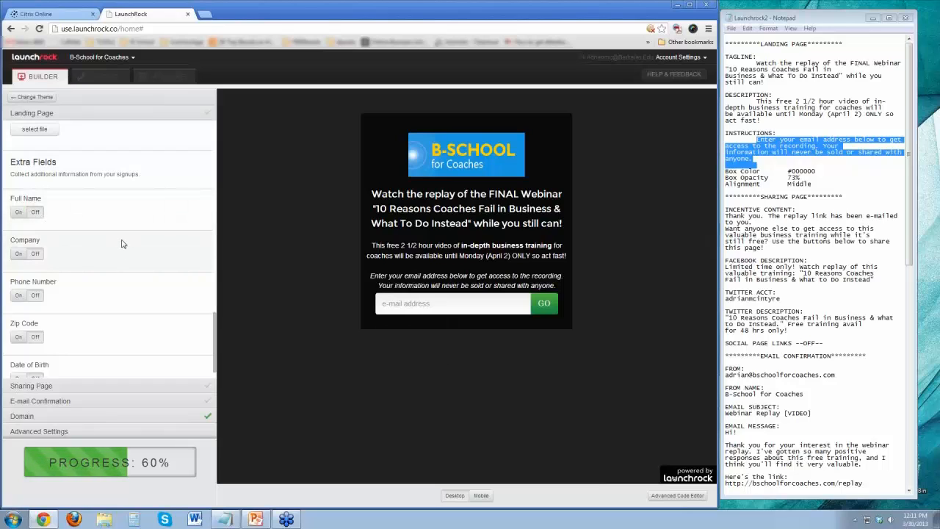
Try the Full Name and Date of Birth extra fields one at a time and turn each back off.
{"action": "left_click", "coordinate": [19, 212]}
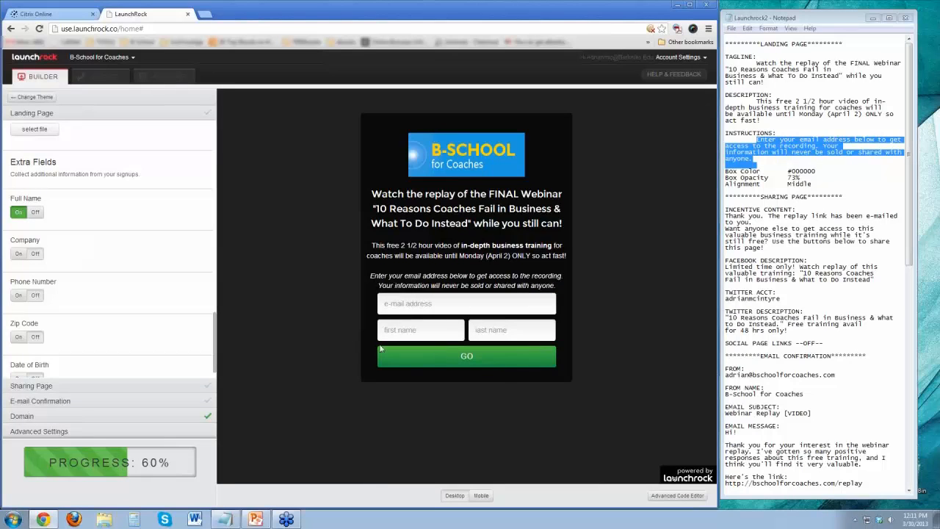
{"action": "left_click", "coordinate": [35, 211]}
{"action": "mouse_move", "coordinate": [98, 462]}
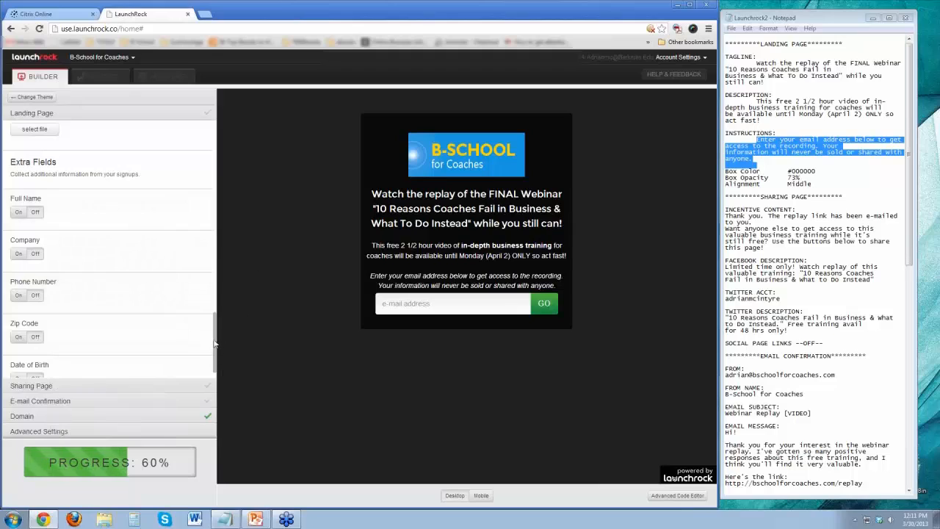
{"action": "left_click_drag", "start_coordinate": [215, 343], "coordinate": [218, 354]}
{"action": "left_click", "coordinate": [19, 359]}
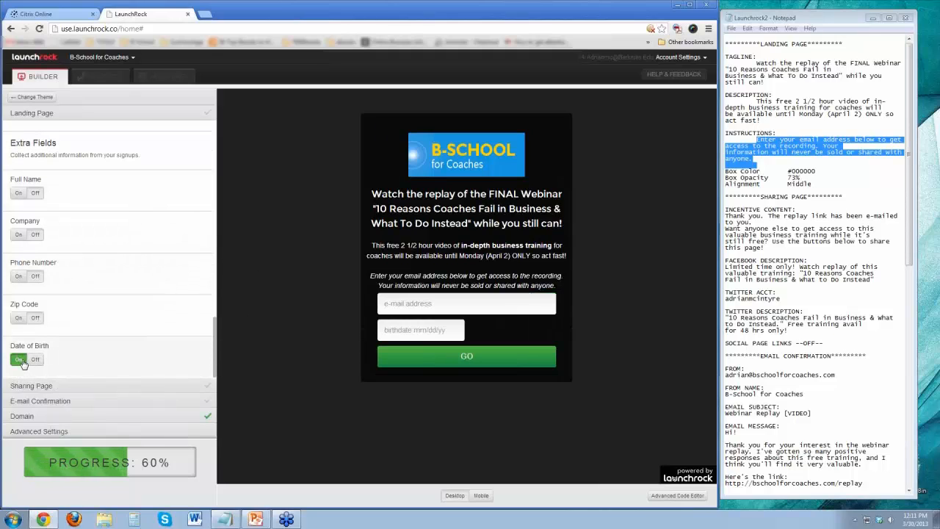
{"action": "left_click", "coordinate": [35, 359]}
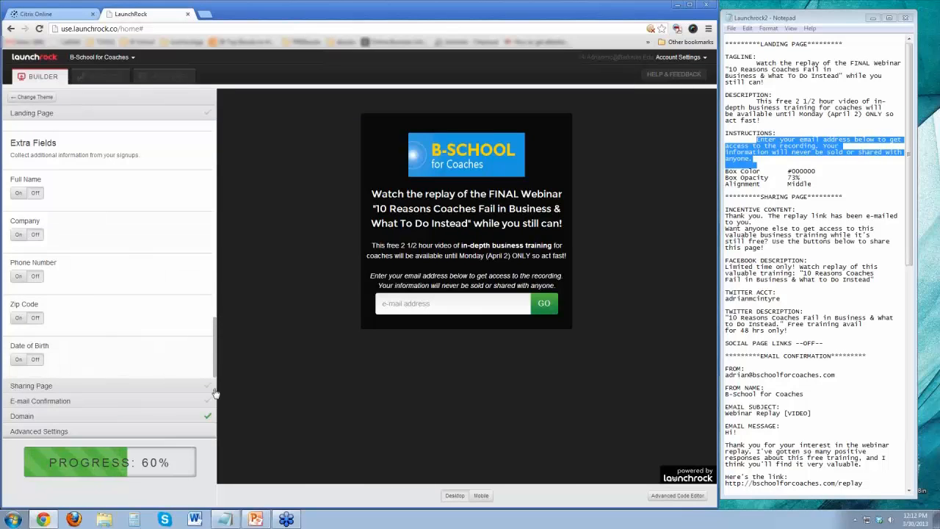
Toggle the landing page's background image off and on, and upload palm-and-beach from the Desktop as the background.
{"action": "left_click_drag", "start_coordinate": [215, 373], "coordinate": [215, 315]}
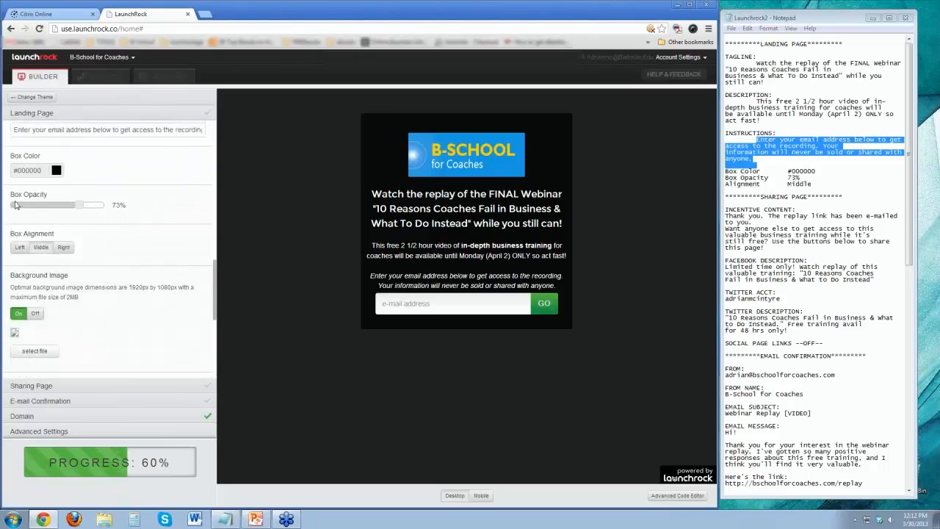
{"action": "left_click", "coordinate": [33, 315]}
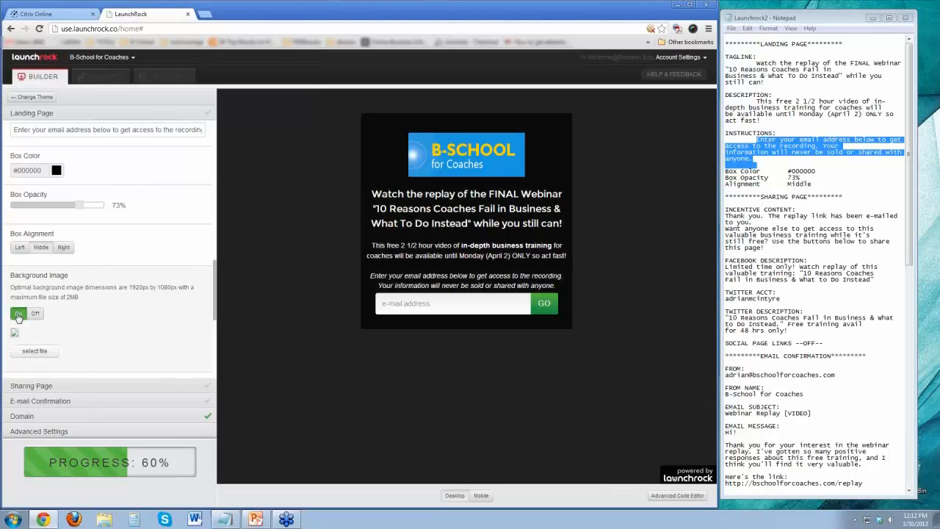
{"action": "left_click", "coordinate": [19, 315]}
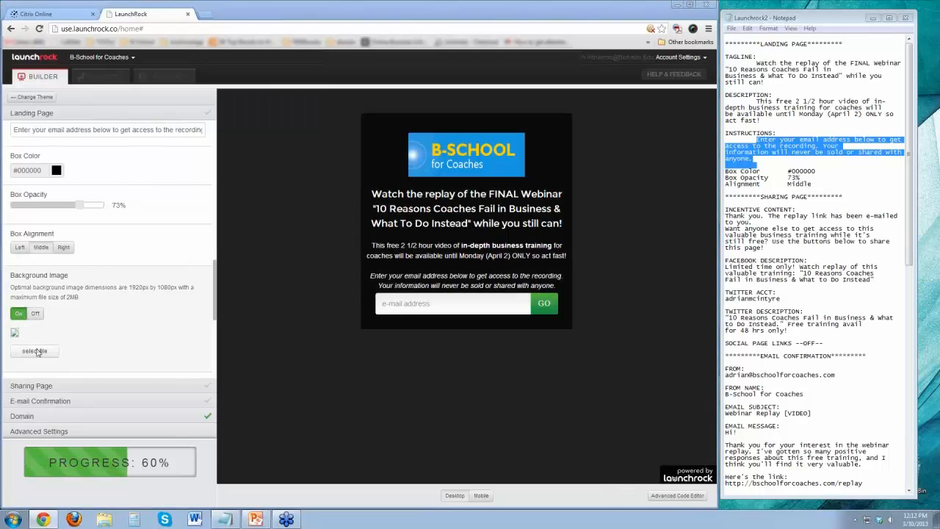
{"action": "left_click", "coordinate": [35, 351]}
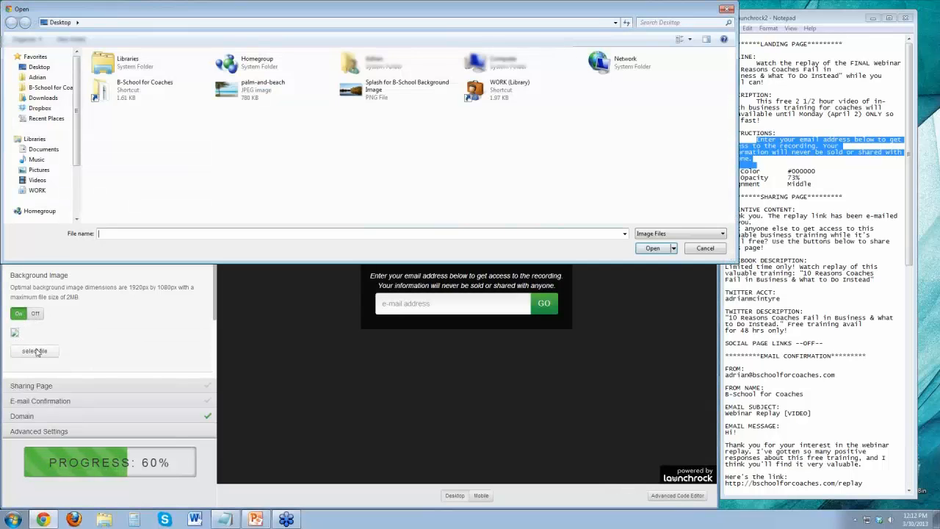
{"action": "left_click", "coordinate": [270, 93]}
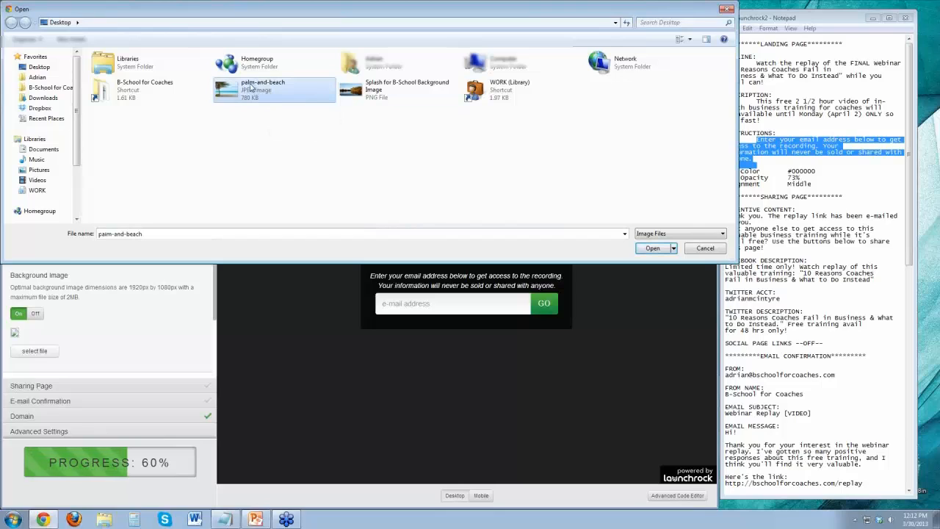
{"action": "double_click", "coordinate": [250, 86]}
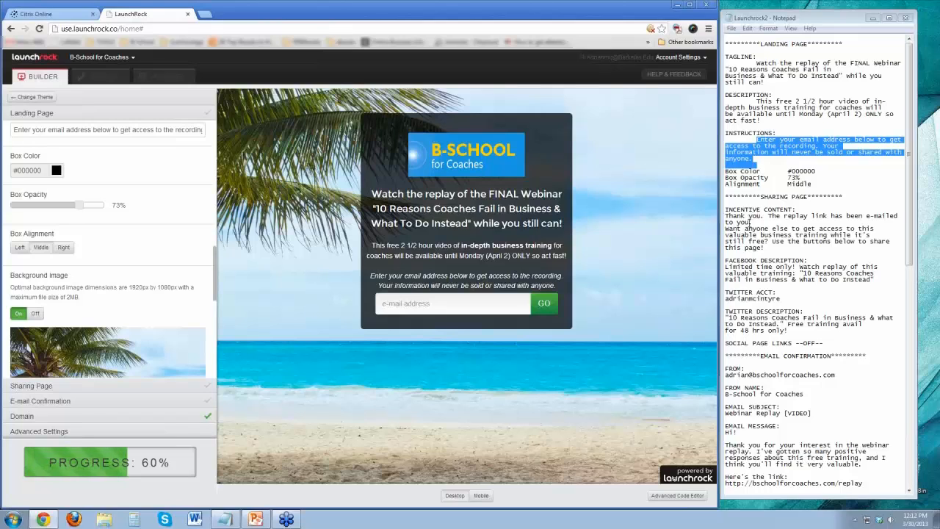
Preview the landing page in the mobile view and return to the desktop view.
{"action": "left_click", "coordinate": [481, 496]}
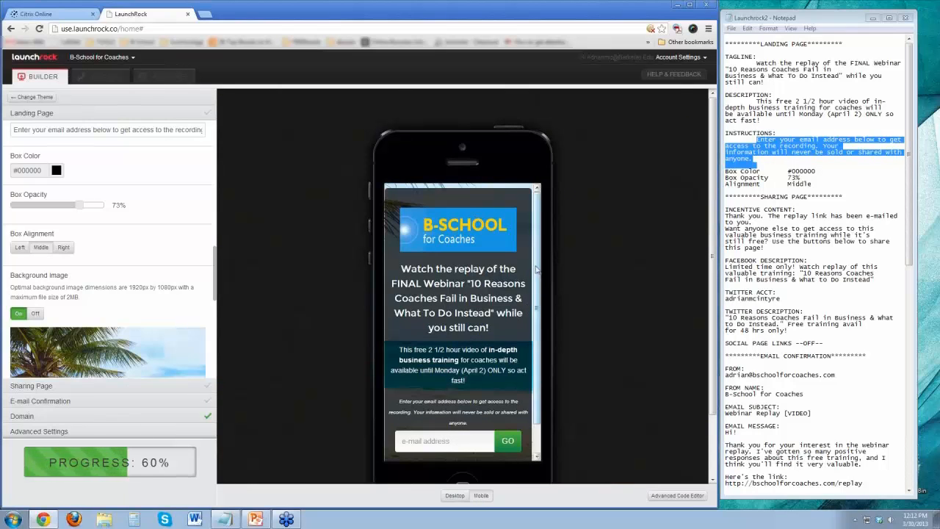
{"action": "scroll", "coordinate": [536, 273], "scroll_direction": "down", "scroll_amount": 1}
{"action": "scroll", "coordinate": [538, 239], "scroll_direction": "down", "scroll_amount": 2}
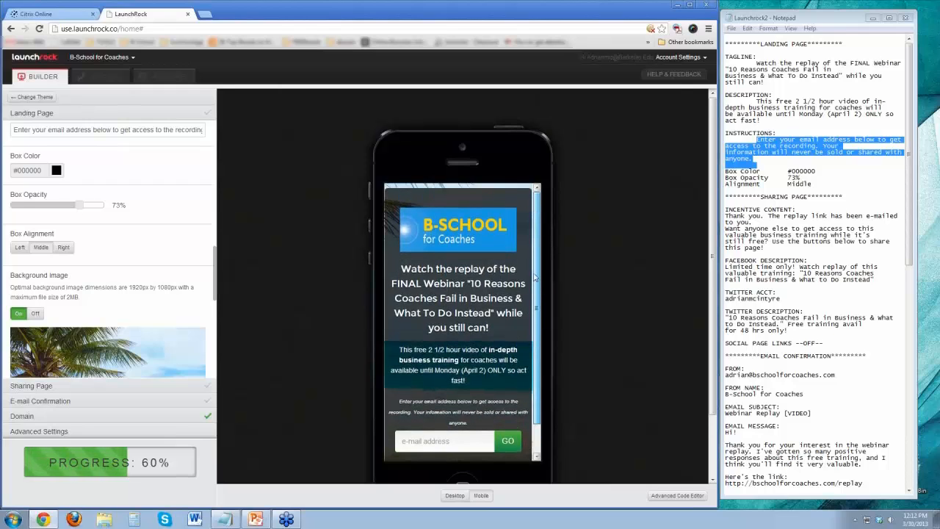
{"action": "scroll", "coordinate": [535, 309], "scroll_direction": "up", "scroll_amount": 3}
{"action": "left_click", "coordinate": [454, 496]}
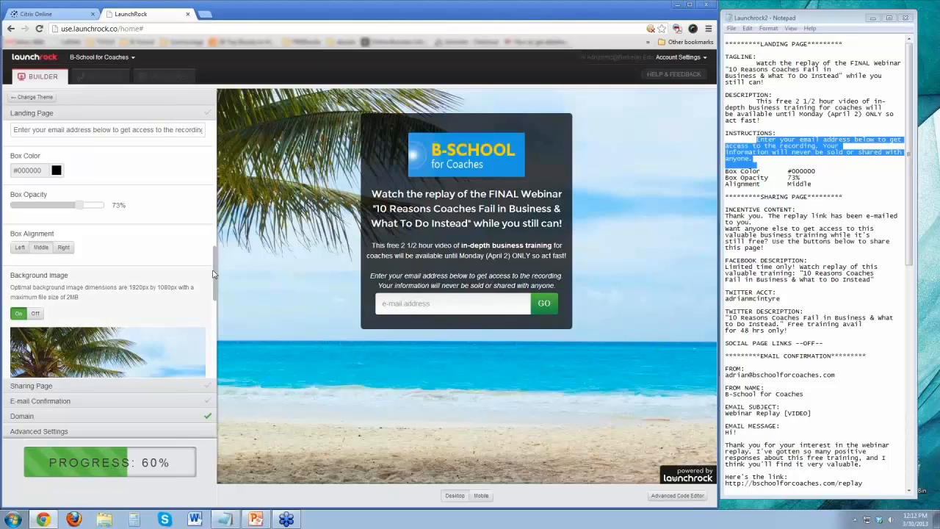
Review the remaining landing page settings, compare the landing and sharing page previews, and open the Sharing Page settings.
{"action": "left_click_drag", "start_coordinate": [215, 279], "coordinate": [219, 312]}
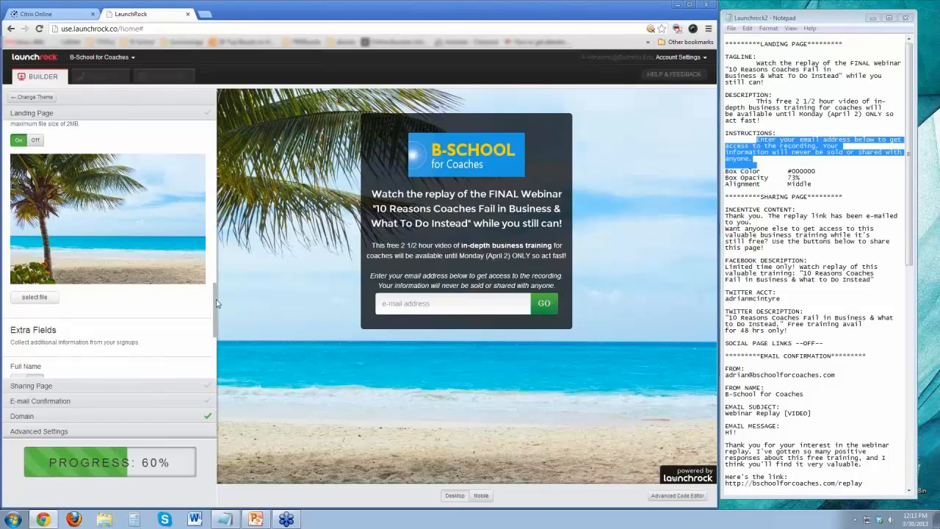
{"action": "scroll", "coordinate": [215, 309], "scroll_direction": "down", "scroll_amount": 3}
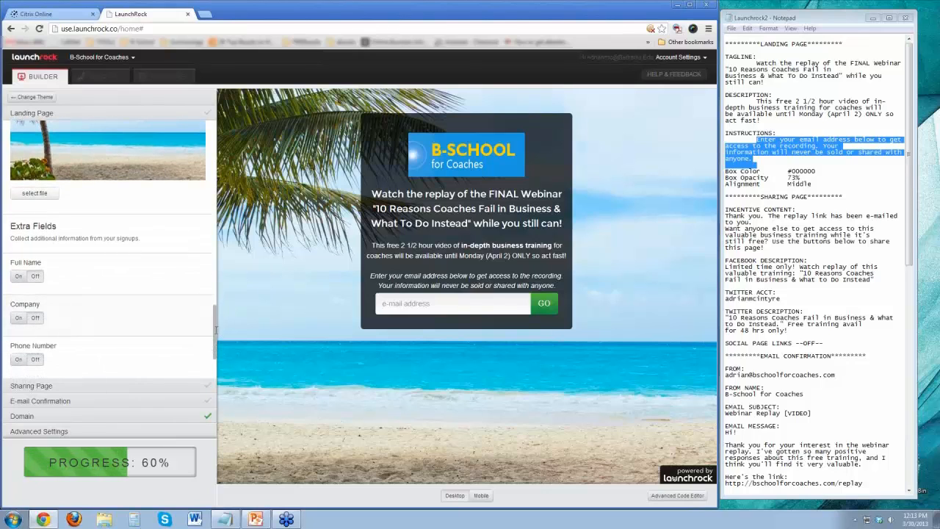
{"action": "scroll", "coordinate": [215, 328], "scroll_direction": "down", "scroll_amount": 2}
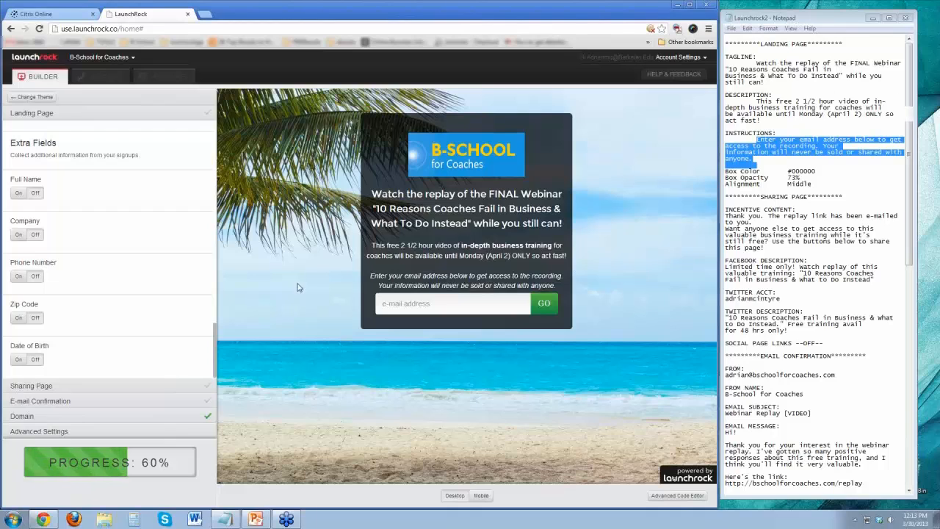
{"action": "left_click", "coordinate": [59, 387]}
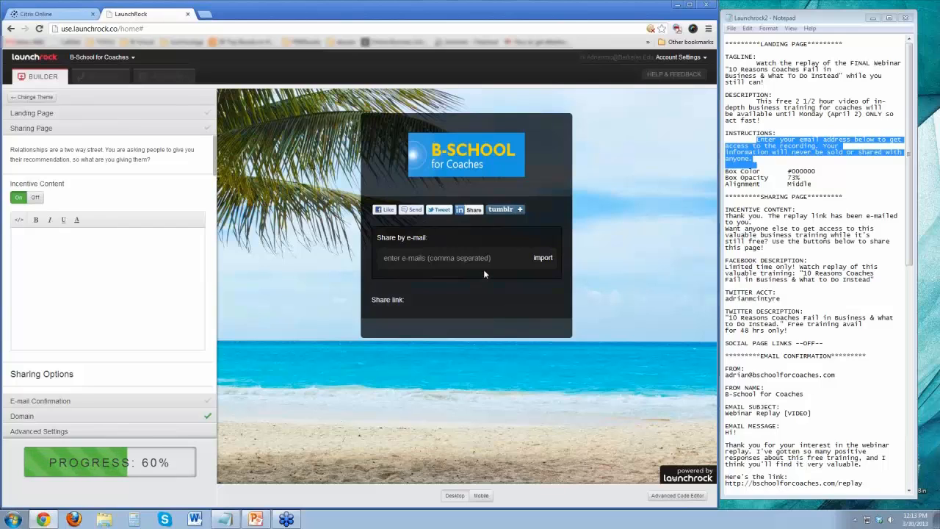
{"action": "left_click", "coordinate": [147, 116]}
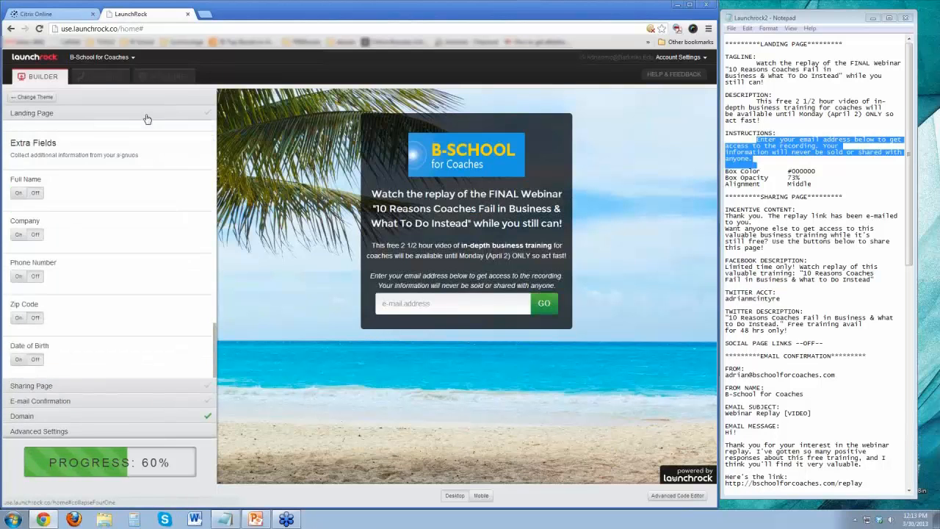
{"action": "left_click", "coordinate": [139, 387]}
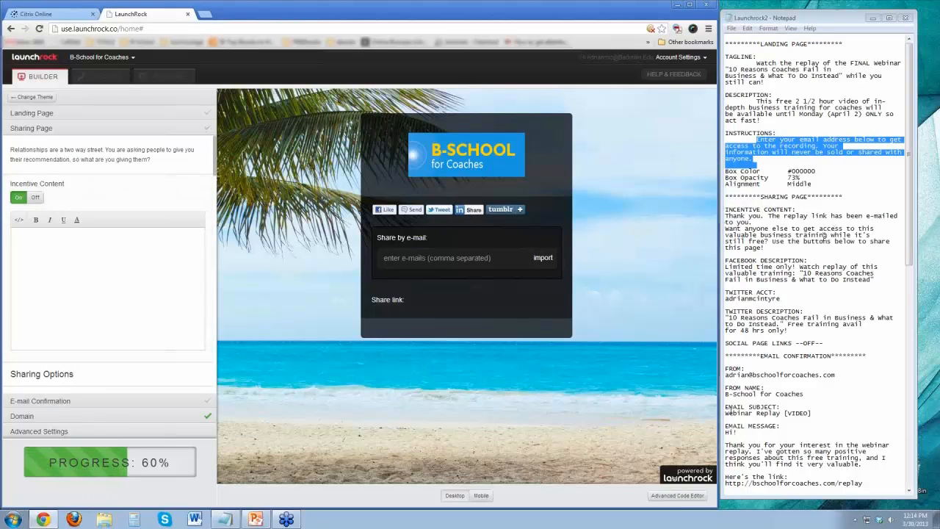
Fill in the Incentive Content with the notes' thank-you and sharing text, joining the line break after "while it's" into one paragraph.
{"action": "left_click_drag", "start_coordinate": [726, 218], "coordinate": [776, 248]}
{"action": "key", "text": "ctrl+c"}
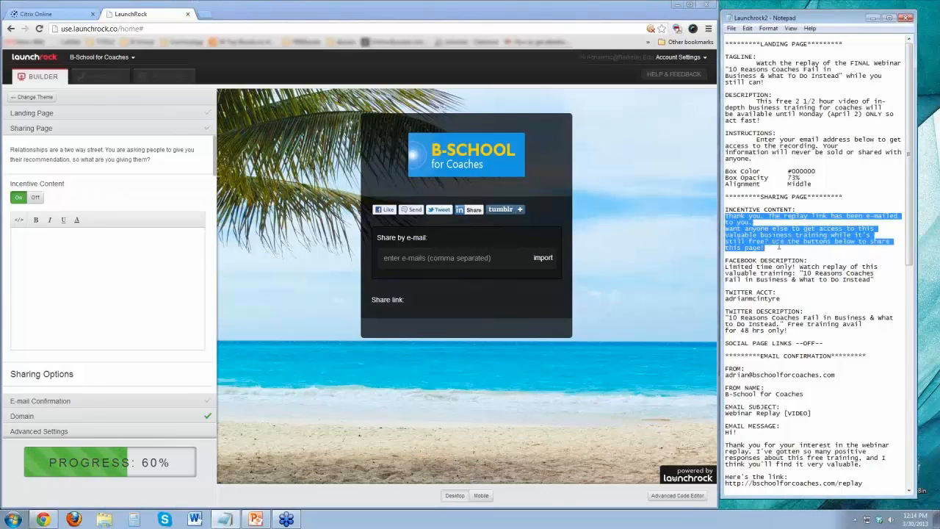
{"action": "left_click", "coordinate": [44, 262]}
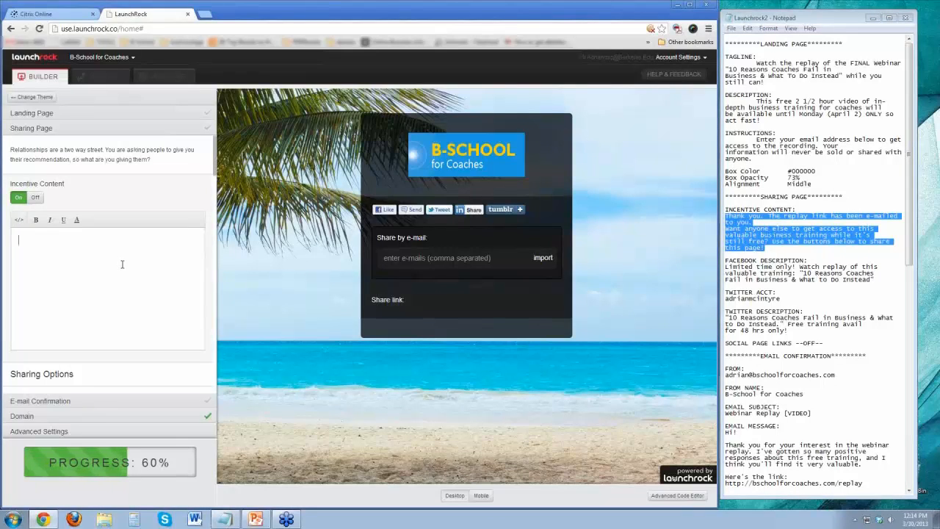
{"action": "key", "text": "ctrl+v"}
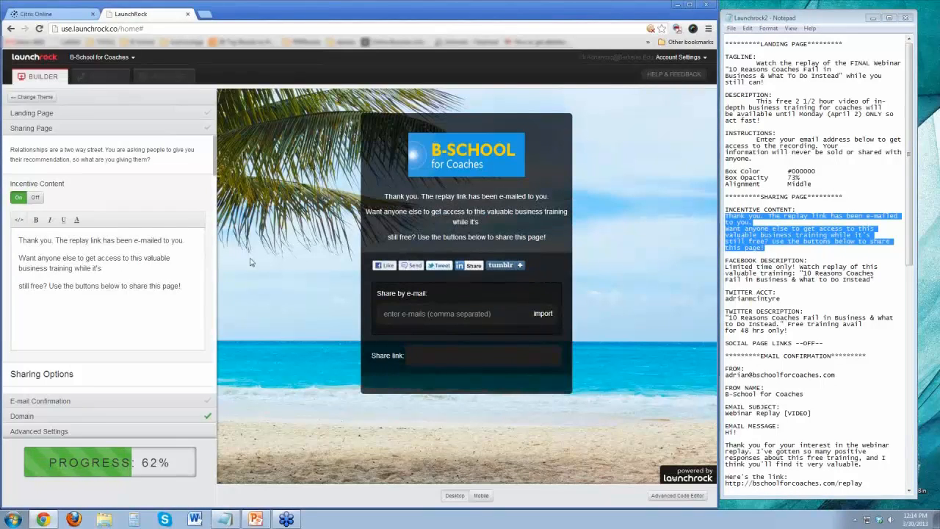
{"action": "left_click", "coordinate": [110, 268]}
{"action": "key", "text": "Delete"}
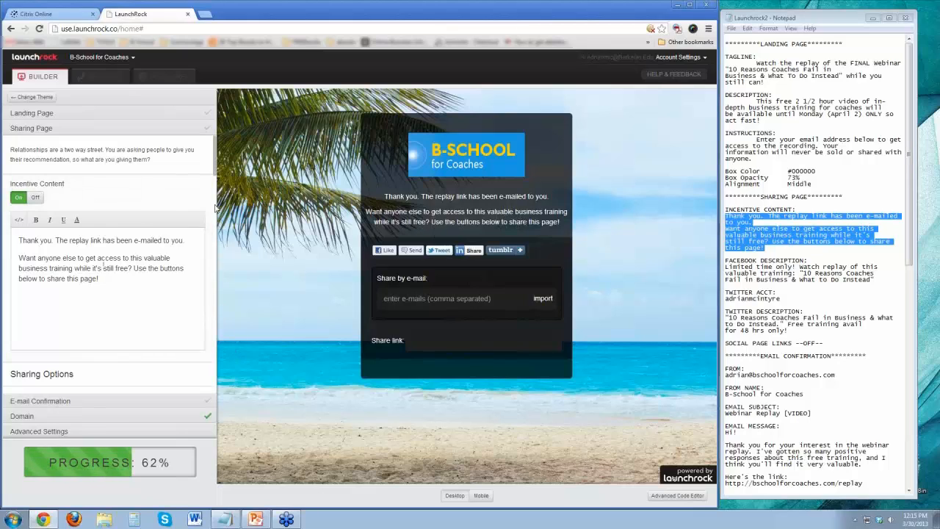
Complete the sharing e-mail's subject so it reads "Check out this free training!", replacing the project name placeholder.
{"action": "left_click_drag", "start_coordinate": [217, 169], "coordinate": [218, 205]}
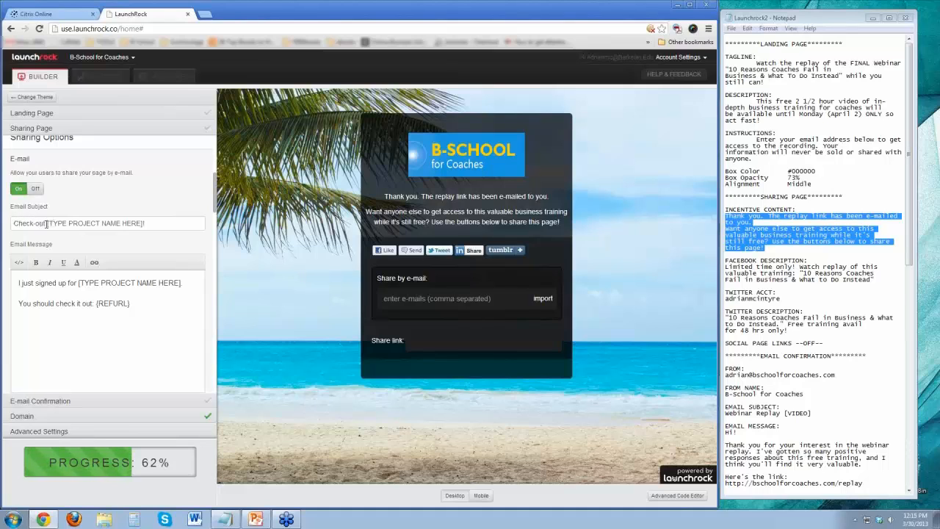
{"action": "left_click_drag", "start_coordinate": [46, 224], "coordinate": [247, 224]}
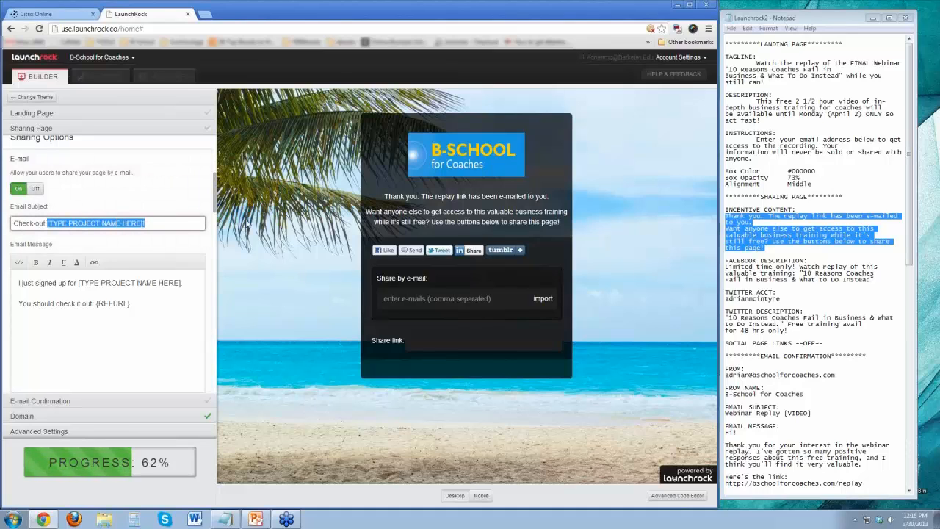
{"action": "type", "text": "this."}
{"action": "key", "text": "BackSpace"}
{"action": "type", "text": "free trainin!"}
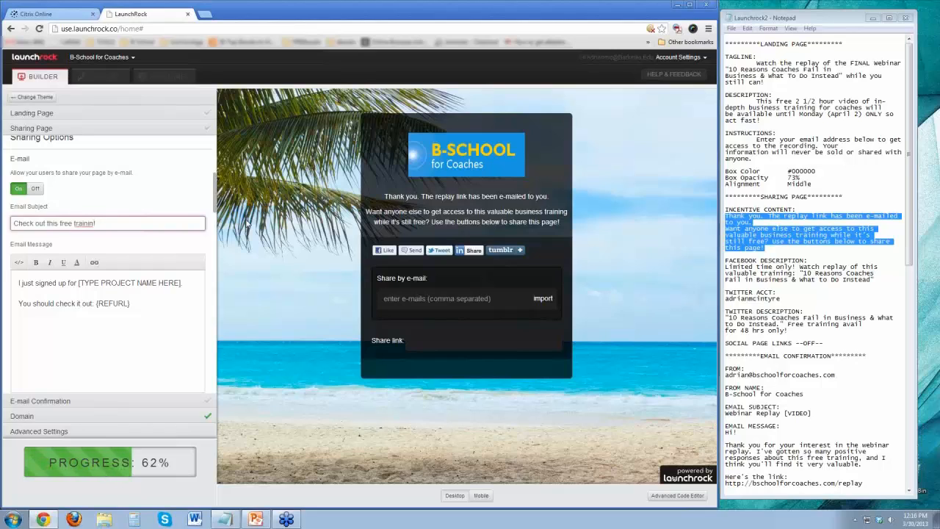
{"action": "key", "text": "Left"}
{"action": "type", "text": "g"}
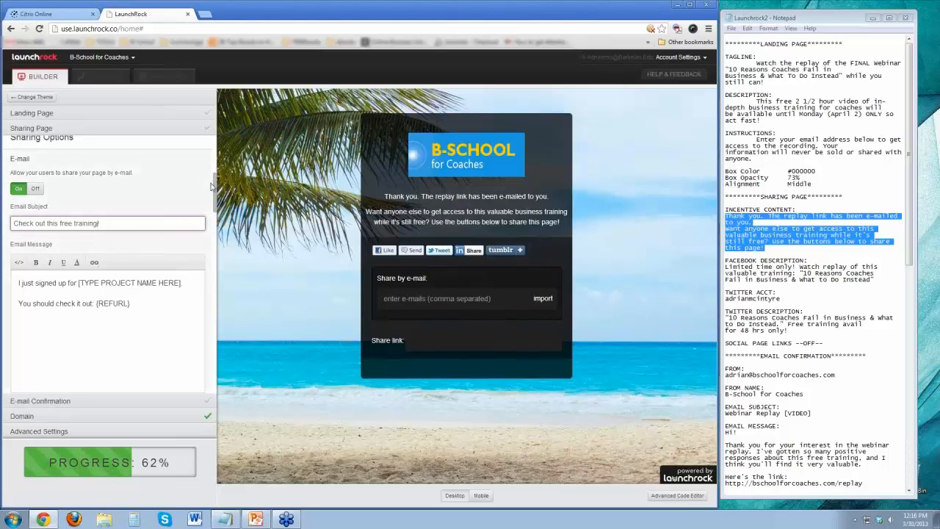
Replace the project name placeholder in the sharing e-mail's message with "this cool webinar replay.".
{"action": "left_click", "coordinate": [70, 288]}
{"action": "left_click_drag", "start_coordinate": [76, 282], "coordinate": [195, 278]}
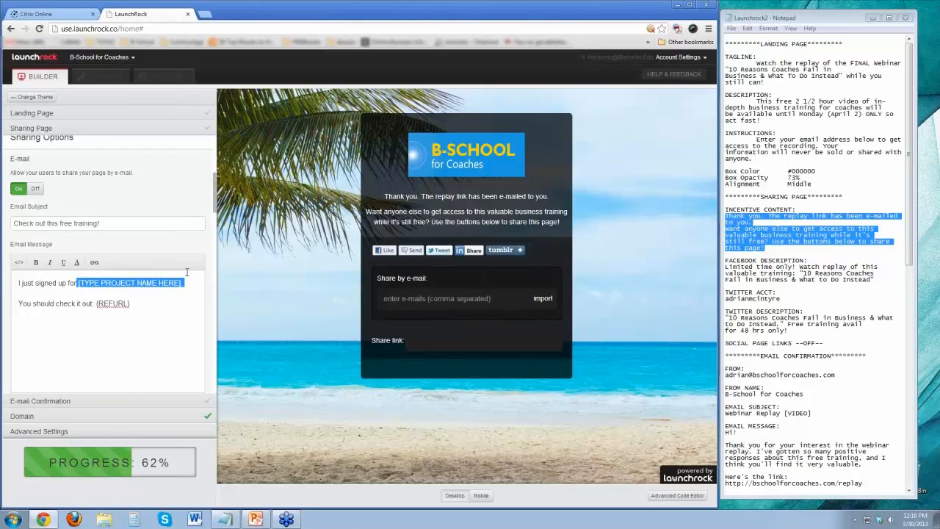
{"action": "type", "text": "this"}
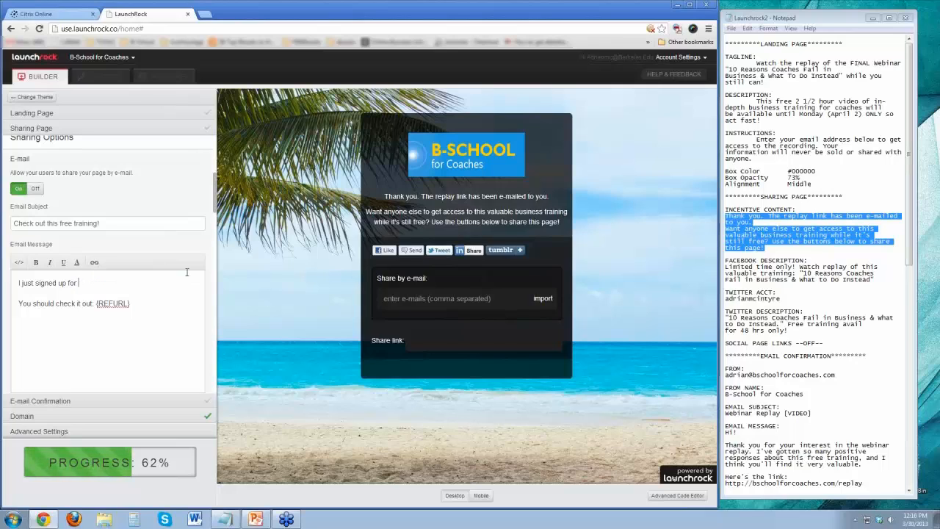
{"action": "type", "text": " cool webinar replay."}
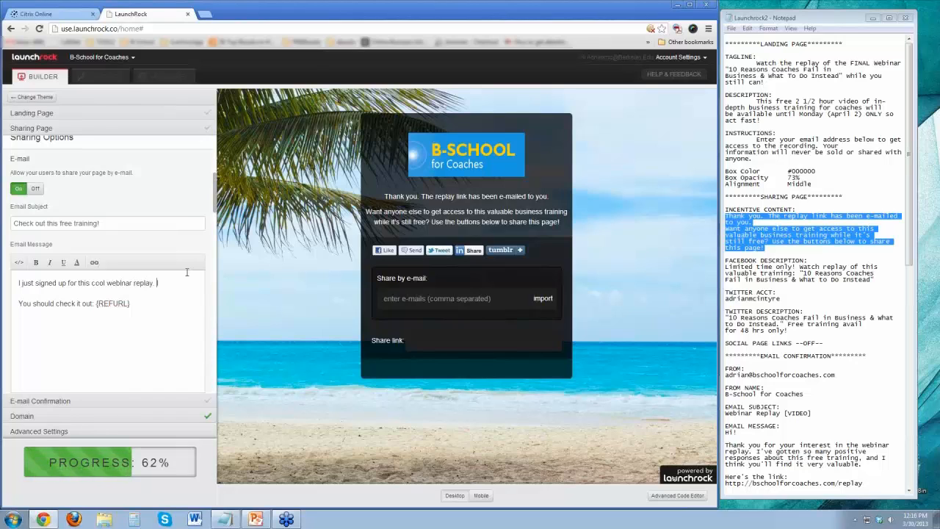
{"action": "key", "text": "Down"}
{"action": "key", "text": "ctrl+shift+Left"}
{"action": "key", "text": "ctrl+shift+Left"}
{"action": "key", "text": "Right"}
{"action": "key", "text": "Return"}
{"action": "left_click_drag", "start_coordinate": [96, 304], "coordinate": [148, 310]}
{"action": "type", "text": "http://webinarreplayawesome.com"}
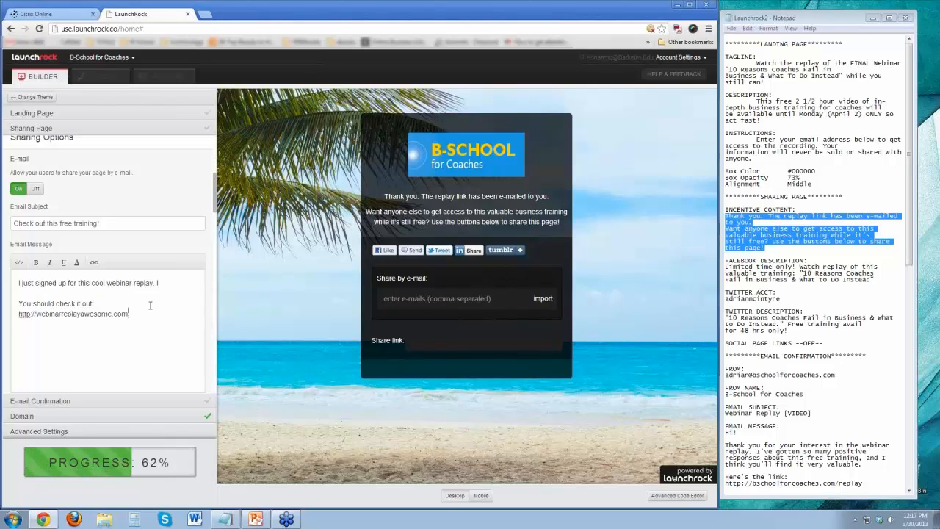
{"action": "key", "text": "Return"}
Turn off the option that lets users share the page by e-mail.
{"action": "scroll", "coordinate": [143, 336], "scroll_direction": "down", "scroll_amount": 3}
{"action": "scroll", "coordinate": [116, 204], "scroll_direction": "up", "scroll_amount": 3}
{"action": "left_click", "coordinate": [37, 189]}
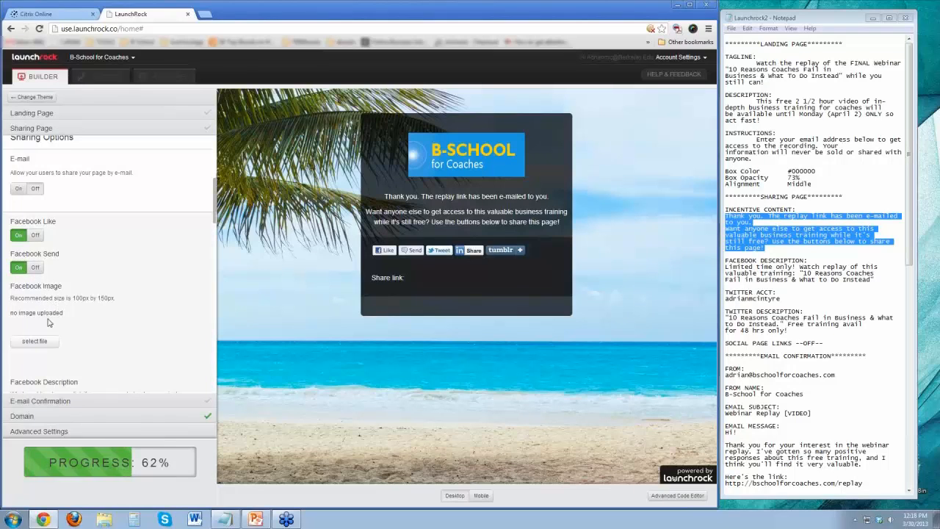
Browse the B-School for Coaches folders for a Facebook image and choose FB-thumb from the website folder.
{"action": "left_click", "coordinate": [34, 342]}
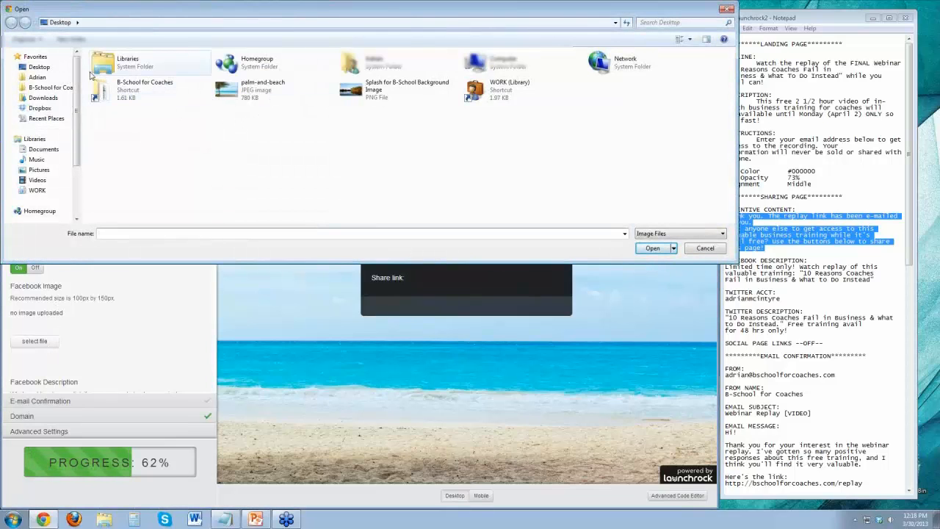
{"action": "left_click", "coordinate": [55, 89]}
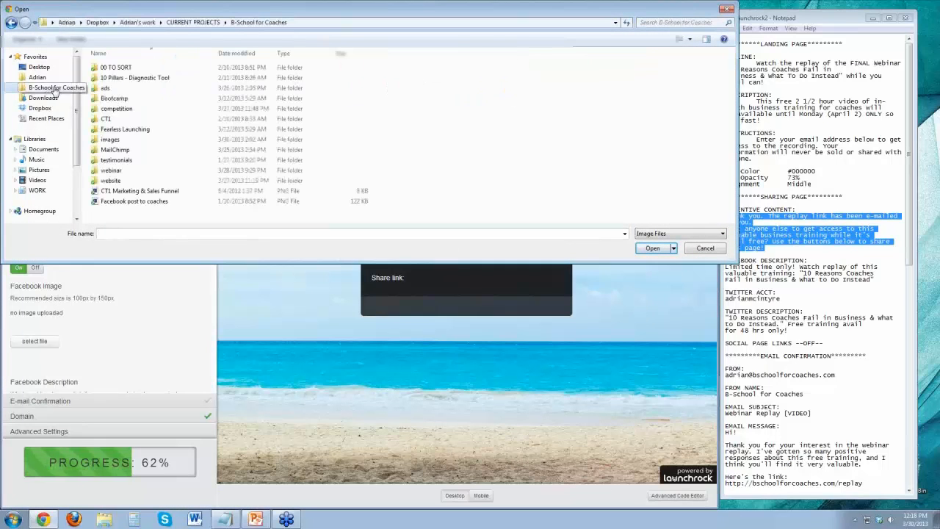
{"action": "left_click", "coordinate": [114, 174]}
{"action": "double_click", "coordinate": [114, 173]}
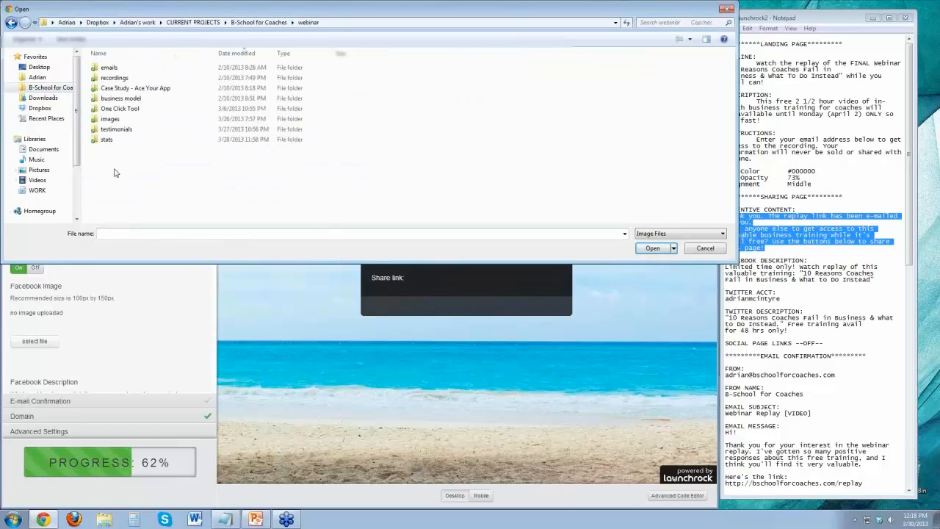
{"action": "left_click", "coordinate": [11, 23]}
{"action": "double_click", "coordinate": [115, 184]}
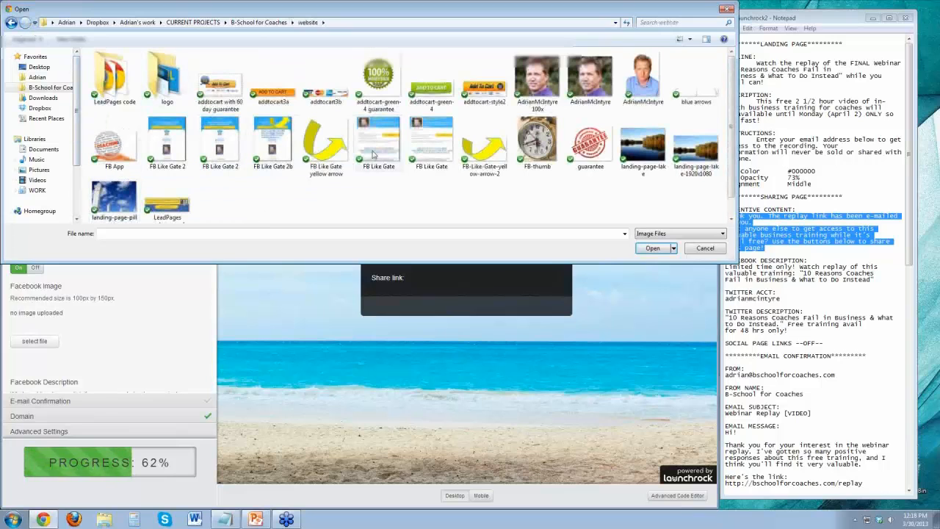
{"action": "double_click", "coordinate": [166, 87]}
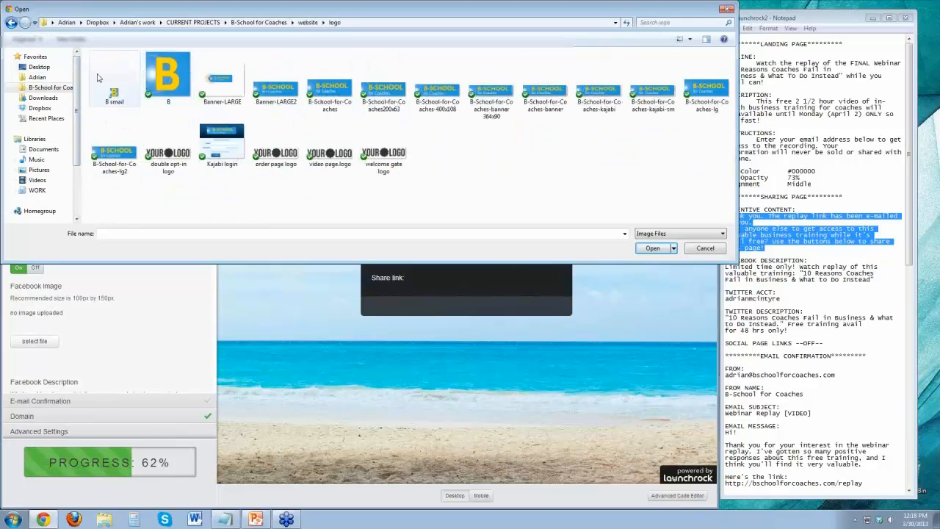
{"action": "left_click", "coordinate": [11, 23]}
{"action": "left_click", "coordinate": [537, 155]}
{"action": "double_click", "coordinate": [537, 149]}
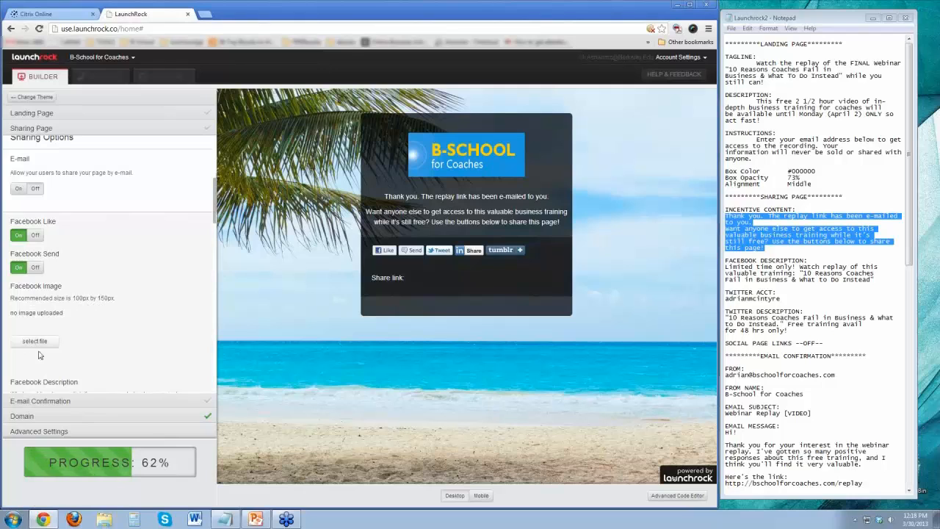
Select FB-thumb again as the Facebook image, and close the reopened file selection without picking another file.
{"action": "scroll", "coordinate": [81, 337], "scroll_direction": "down", "scroll_amount": 1}
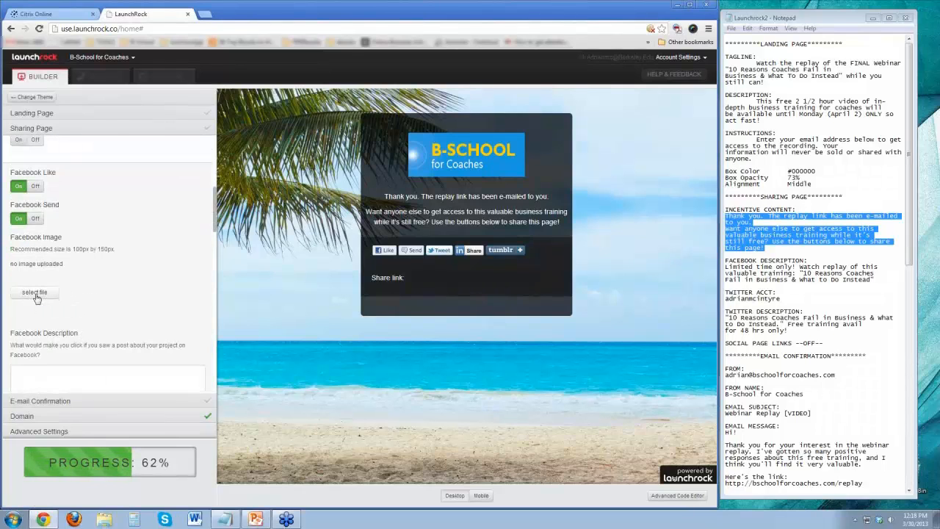
{"action": "left_click", "coordinate": [34, 295]}
{"action": "double_click", "coordinate": [534, 146]}
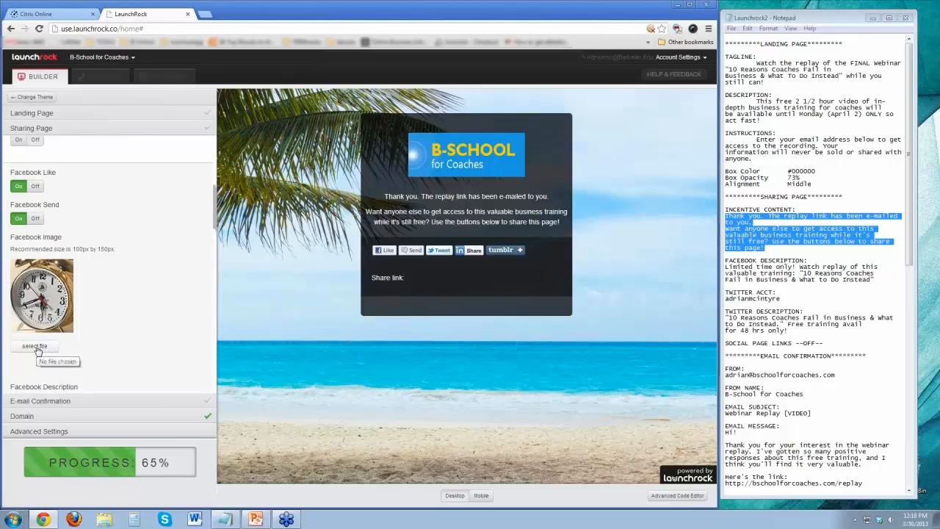
{"action": "left_click", "coordinate": [36, 349]}
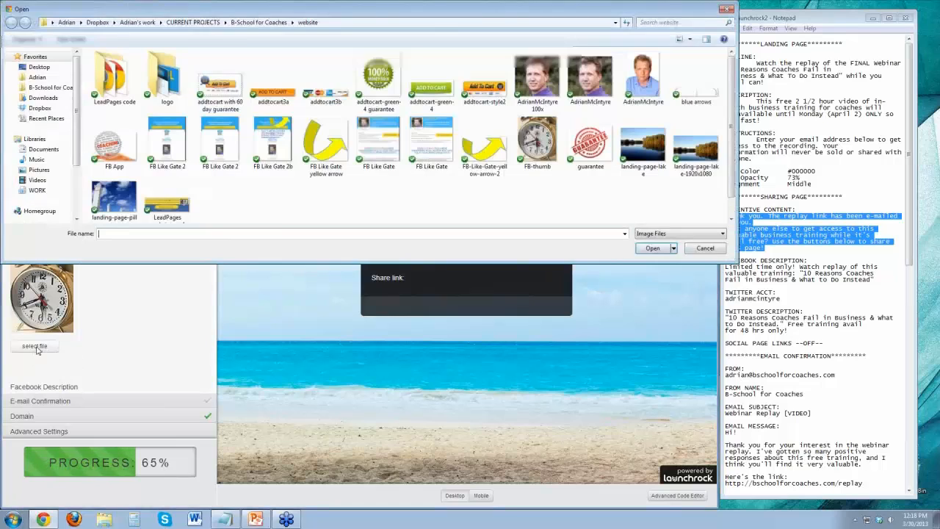
{"action": "left_click", "coordinate": [726, 10]}
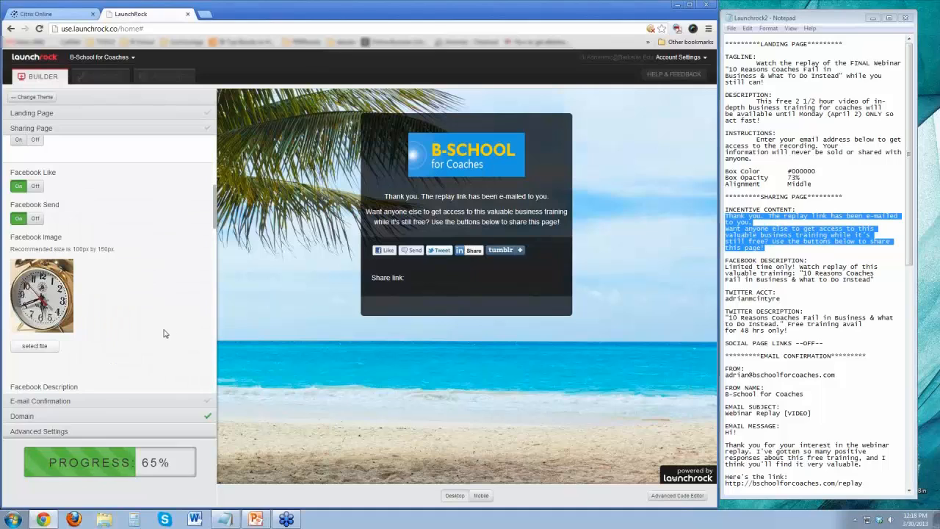
Open the bookmarked Morguefile.com free stock photos site in a new browser tab and switch to it.
{"action": "scroll", "coordinate": [166, 330], "scroll_direction": "down", "scroll_amount": 3}
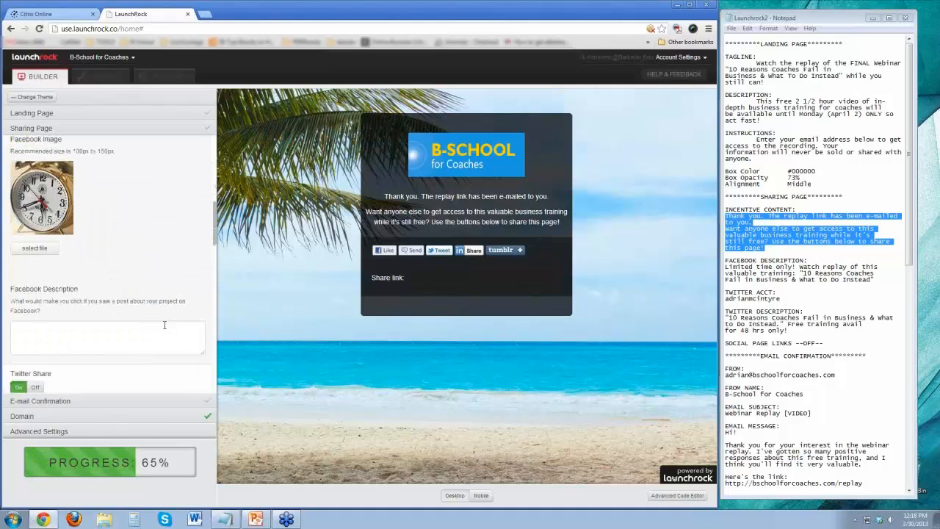
{"action": "scroll", "coordinate": [137, 273], "scroll_direction": "down", "scroll_amount": 1}
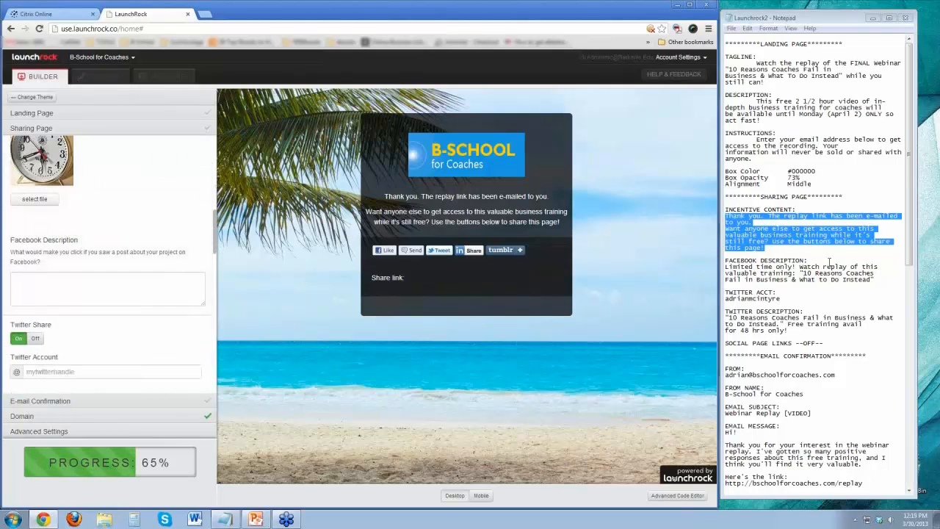
{"action": "scroll", "coordinate": [157, 250], "scroll_direction": "up", "scroll_amount": 1}
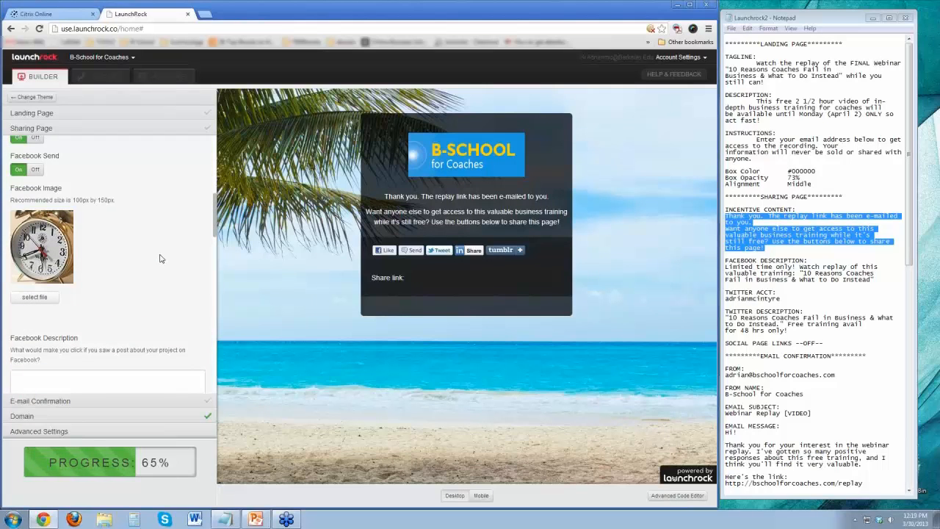
{"action": "left_click", "coordinate": [102, 42]}
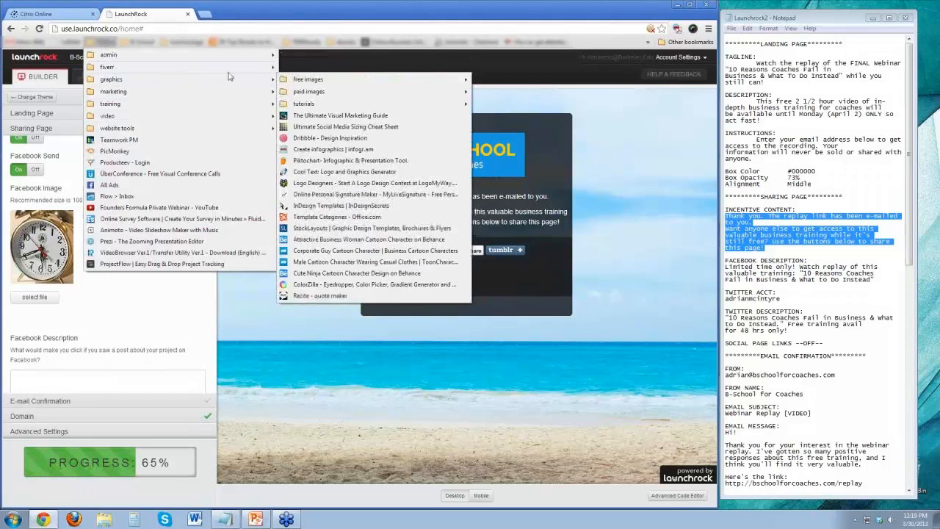
{"action": "mouse_move", "coordinate": [233, 80]}
{"action": "mouse_move", "coordinate": [305, 82]}
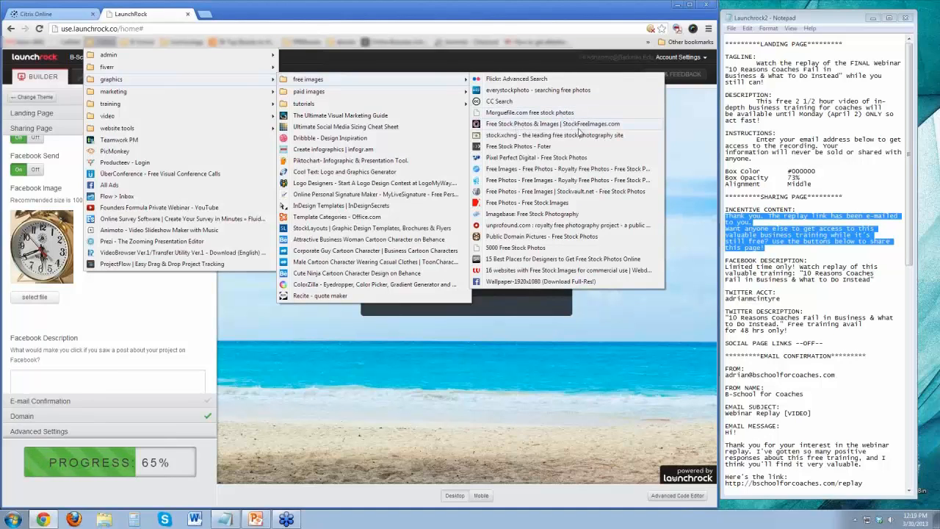
{"action": "right_click", "coordinate": [499, 112]}
{"action": "left_click", "coordinate": [525, 121]}
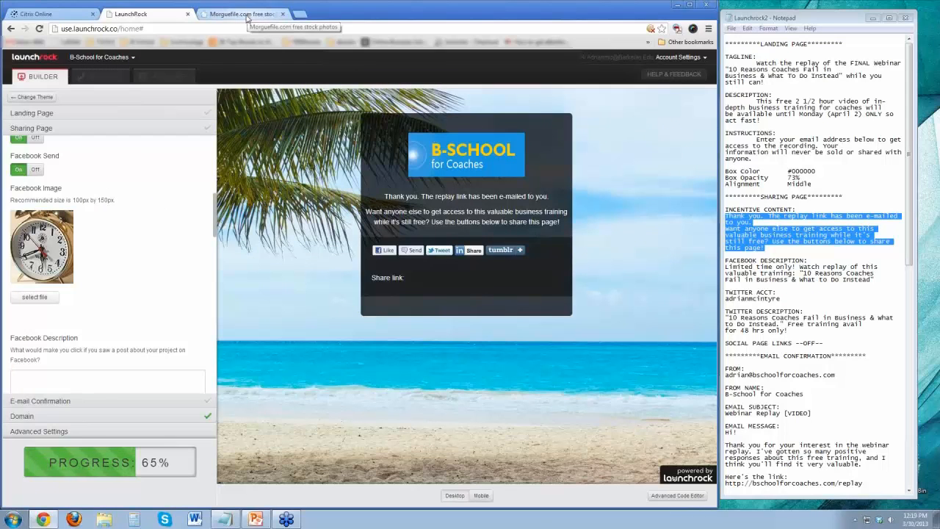
{"action": "left_click", "coordinate": [249, 15]}
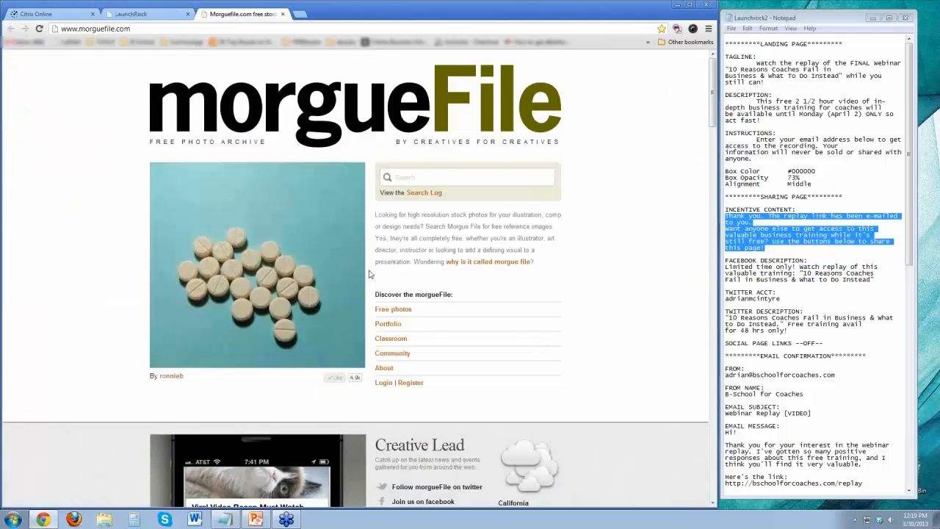
Look over the Morguefile home page and open the details of the featured pills photo.
{"action": "scroll", "coordinate": [654, 210], "scroll_direction": "down", "scroll_amount": 5}
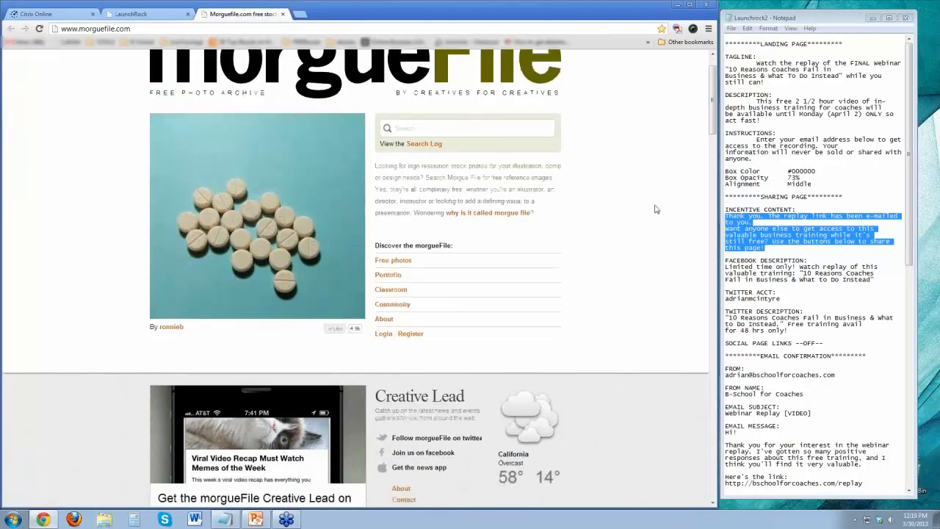
{"action": "scroll", "coordinate": [646, 194], "scroll_direction": "up", "scroll_amount": 4}
{"action": "scroll", "coordinate": [646, 193], "scroll_direction": "up", "scroll_amount": 1}
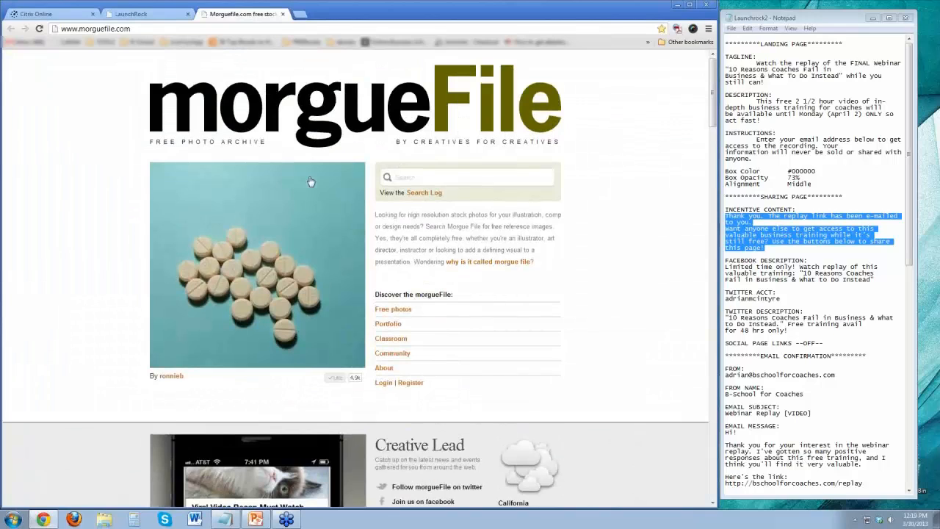
{"action": "left_click", "coordinate": [192, 301]}
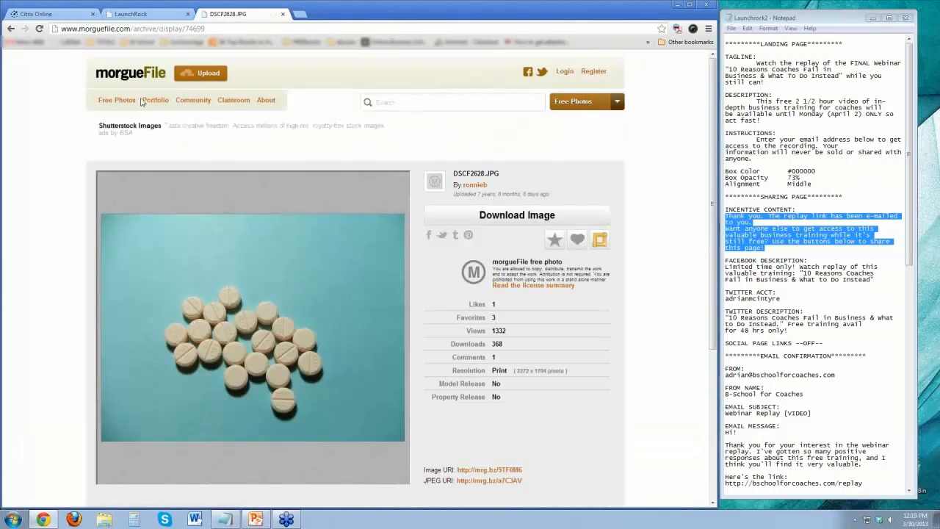
Open Morguefile's free photos archive and look through its image thumbnails.
{"action": "left_click", "coordinate": [114, 101]}
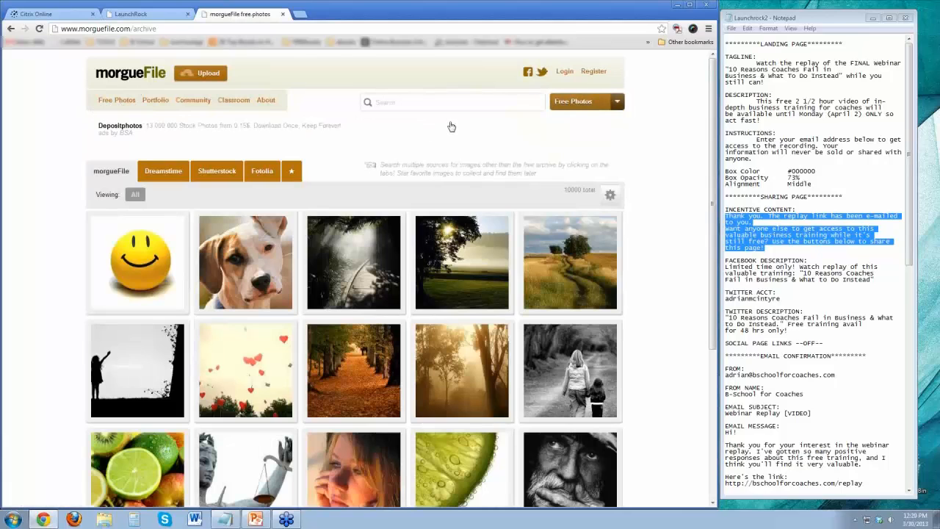
{"action": "scroll", "coordinate": [689, 200], "scroll_direction": "down", "scroll_amount": 3}
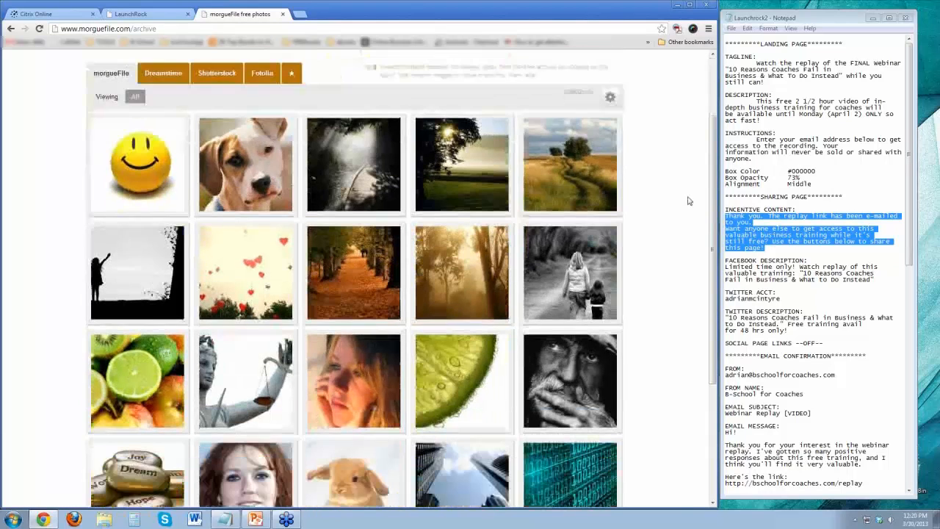
{"action": "scroll", "coordinate": [689, 201], "scroll_direction": "down", "scroll_amount": 6}
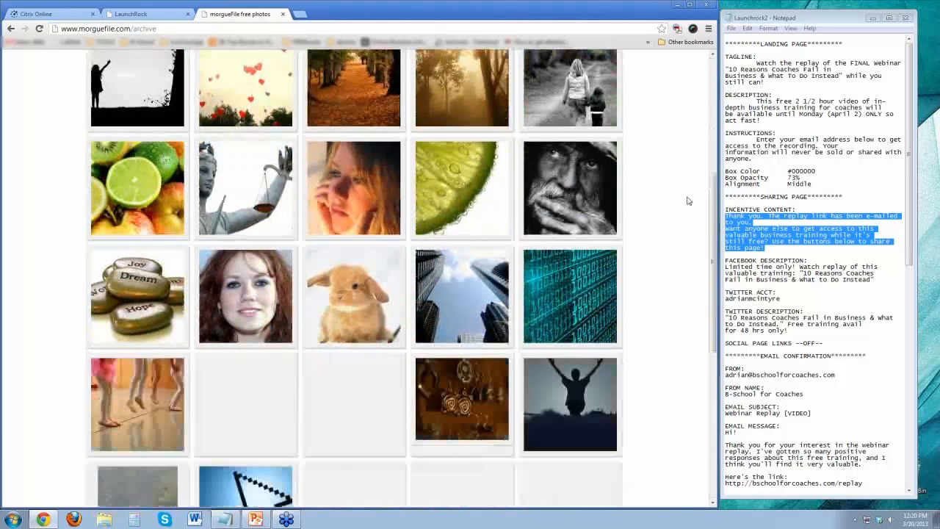
{"action": "scroll", "coordinate": [688, 200], "scroll_direction": "down", "scroll_amount": 8}
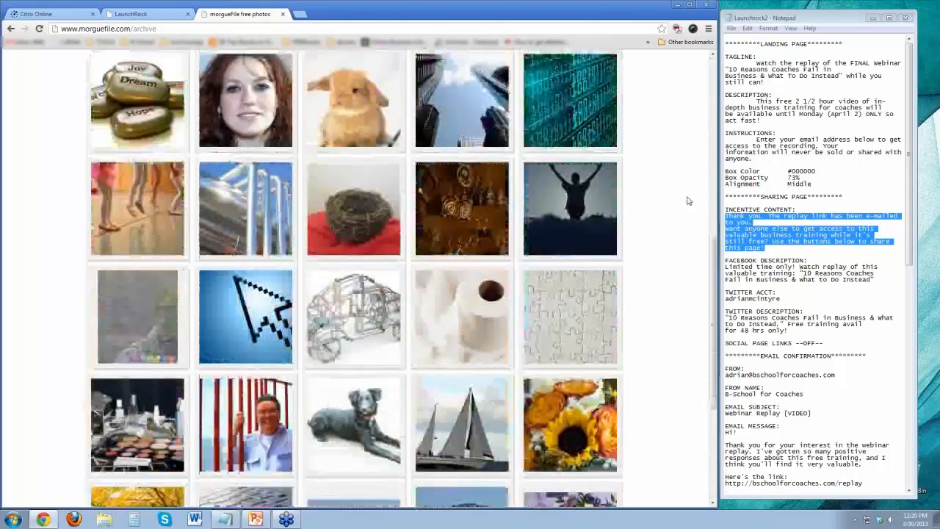
{"action": "scroll", "coordinate": [689, 201], "scroll_direction": "down", "scroll_amount": 8}
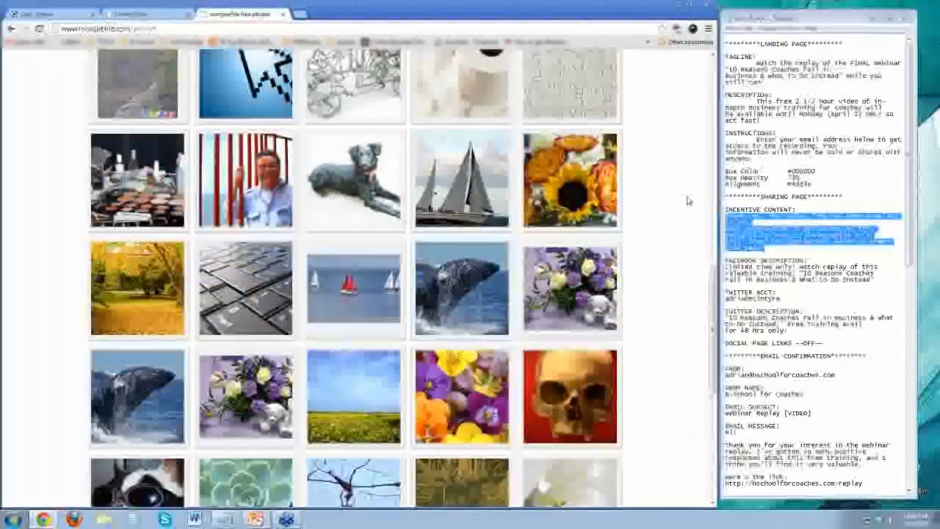
{"action": "scroll", "coordinate": [688, 201], "scroll_direction": "down", "scroll_amount": 10}
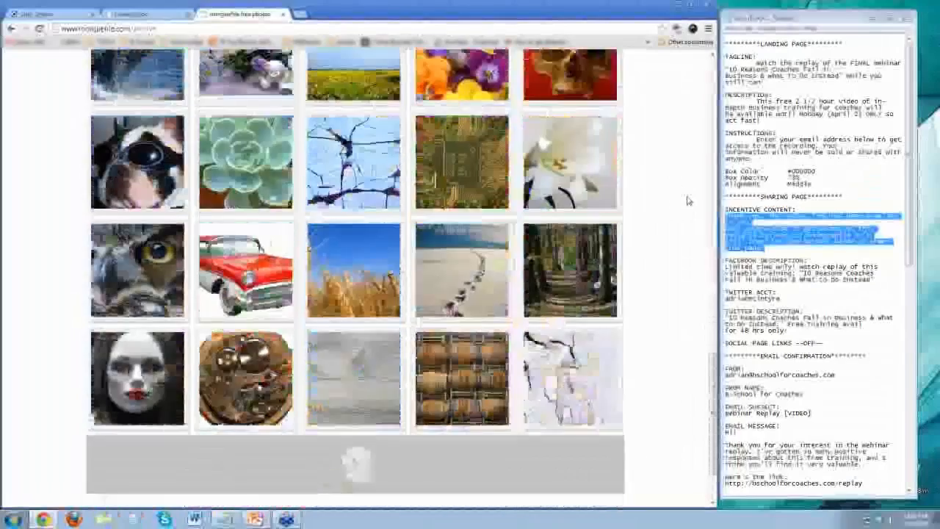
Look further through the archive's image thumbnails and view the details of the Venetian mask photo.
{"action": "scroll", "coordinate": [689, 201], "scroll_direction": "down", "scroll_amount": 10}
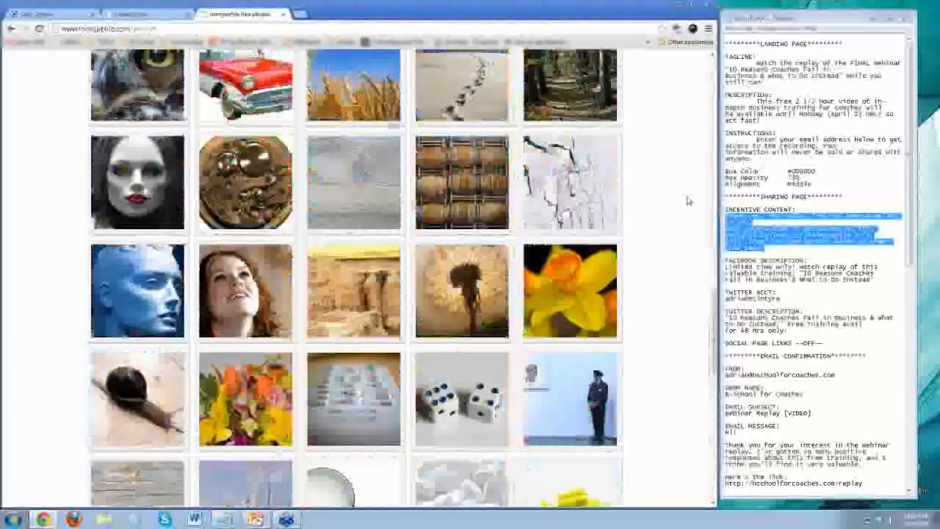
{"action": "scroll", "coordinate": [688, 200], "scroll_direction": "down", "scroll_amount": 13}
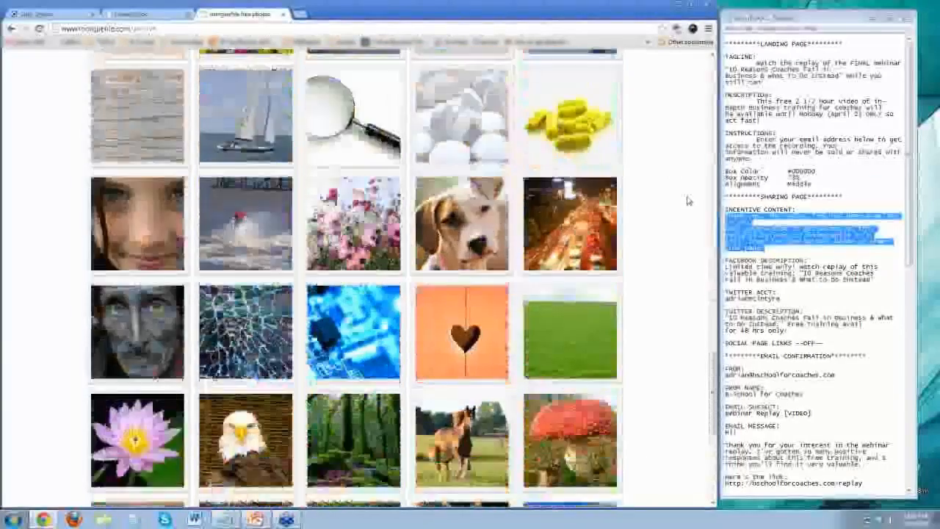
{"action": "scroll", "coordinate": [688, 201], "scroll_direction": "down", "scroll_amount": 15}
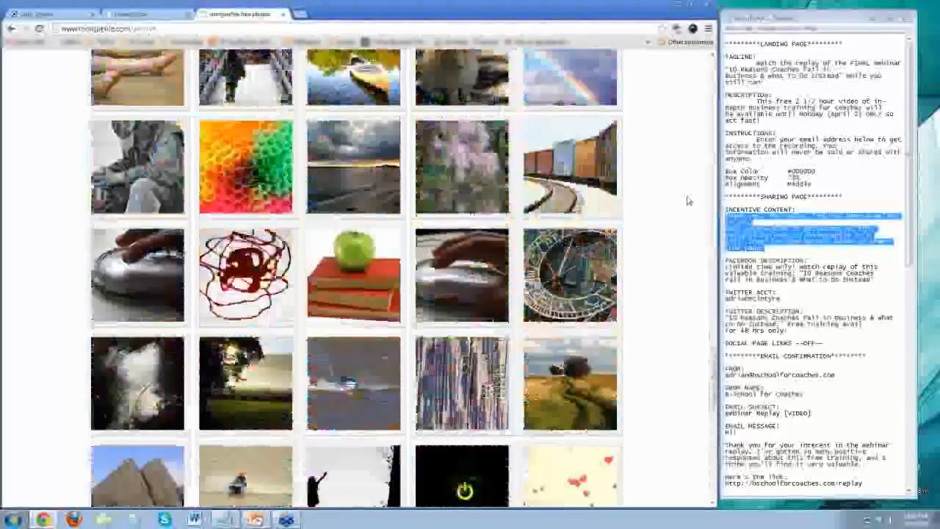
{"action": "scroll", "coordinate": [689, 200], "scroll_direction": "down", "scroll_amount": 16}
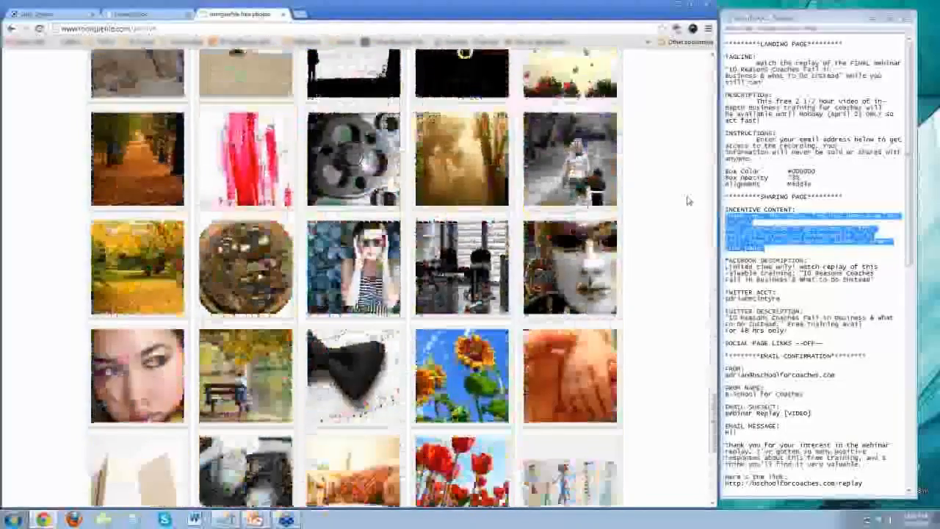
{"action": "scroll", "coordinate": [688, 201], "scroll_direction": "down", "scroll_amount": 3}
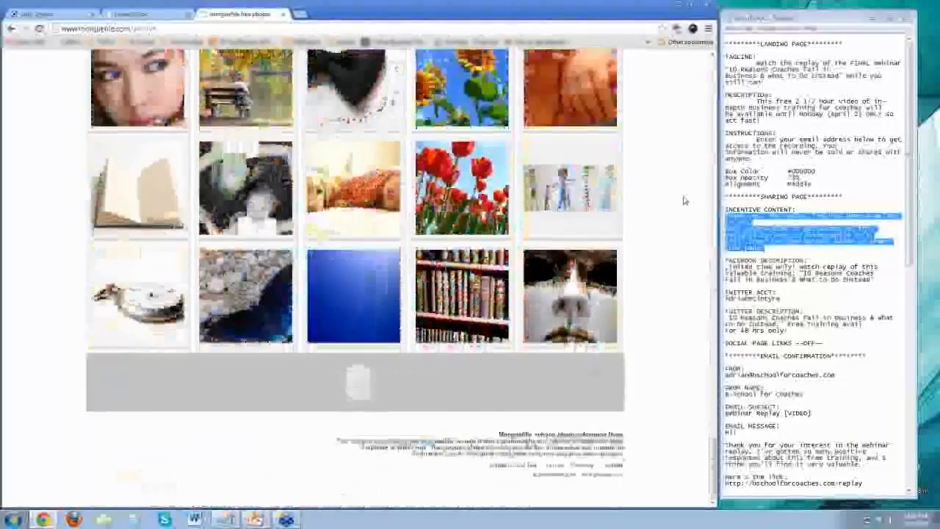
{"action": "scroll", "coordinate": [677, 209], "scroll_direction": "down", "scroll_amount": 3}
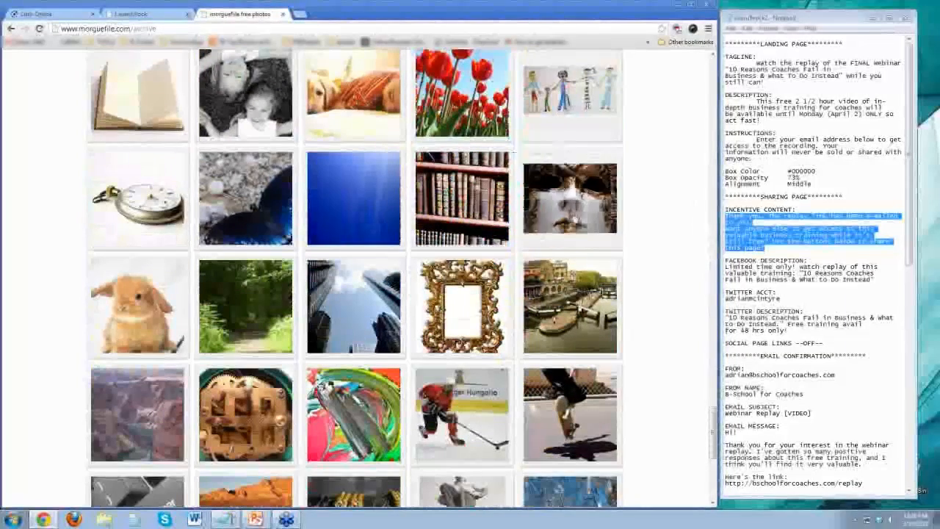
{"action": "left_click", "coordinate": [574, 218]}
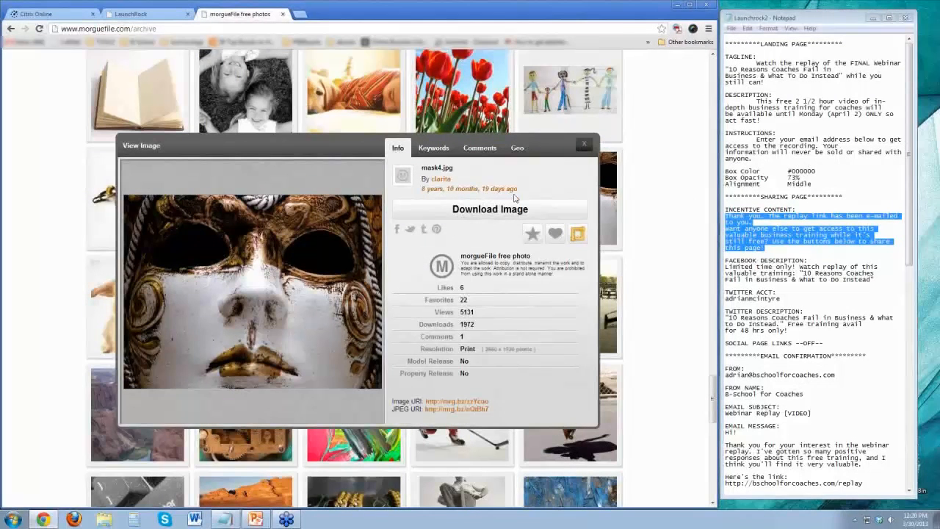
{"action": "left_click", "coordinate": [588, 147]}
{"action": "scroll", "coordinate": [671, 248], "scroll_direction": "down", "scroll_amount": 4}
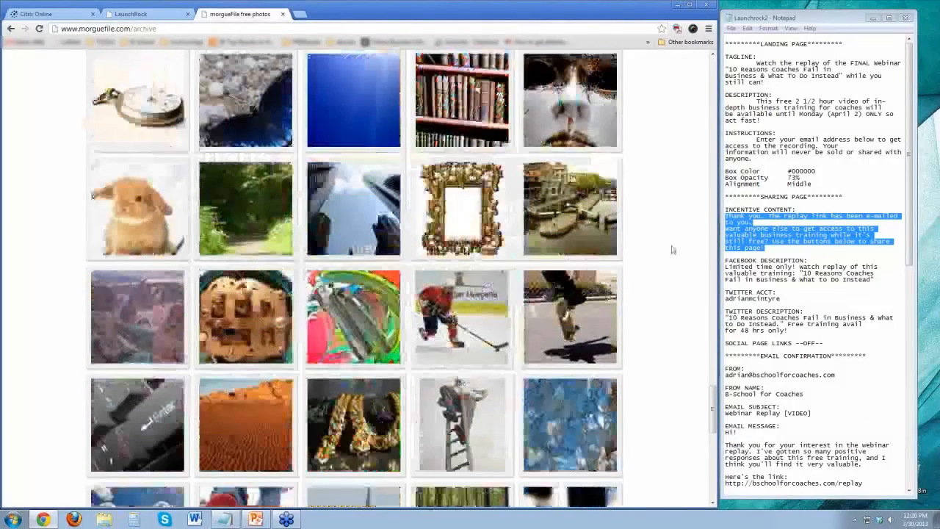
{"action": "scroll", "coordinate": [671, 249], "scroll_direction": "down", "scroll_amount": 3}
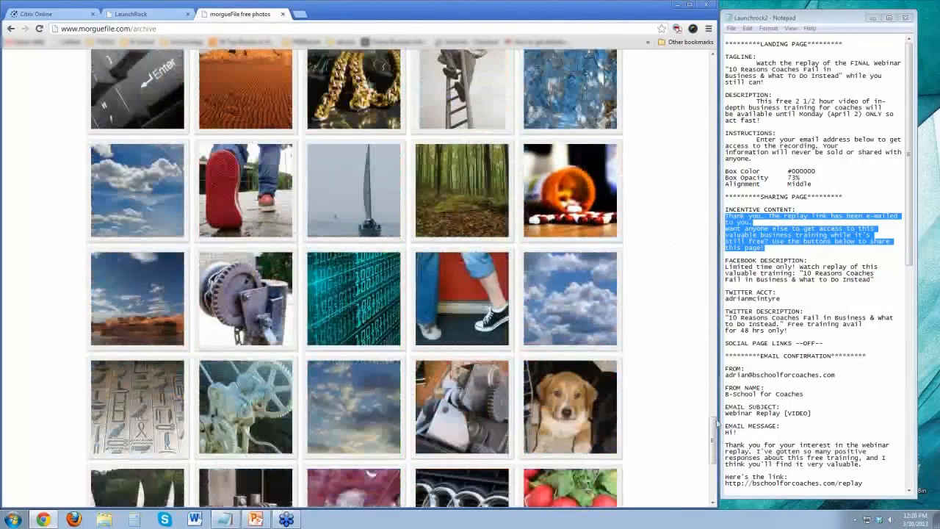
Return to the start of the archive and search the free photos for "beach".
{"action": "left_click_drag", "start_coordinate": [712, 412], "coordinate": [679, 81]}
{"action": "left_click", "coordinate": [425, 95]}
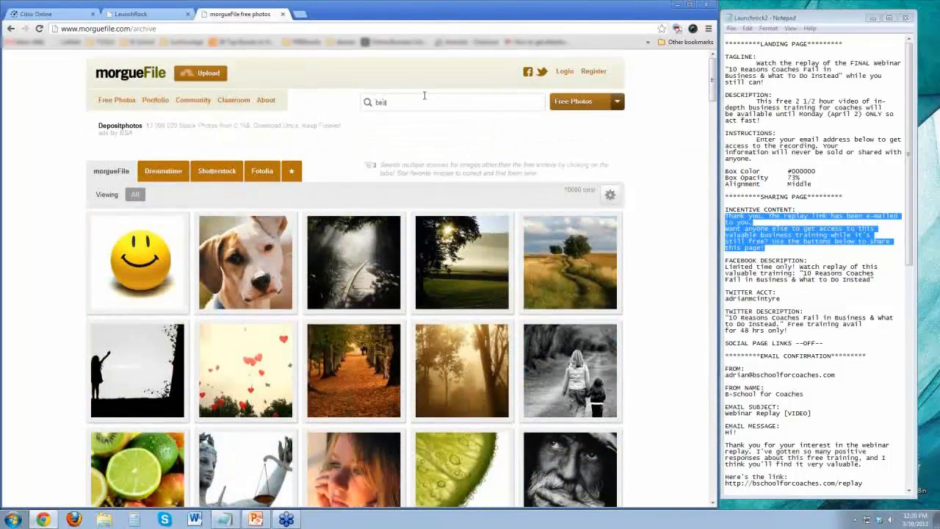
{"action": "type", "text": "beach"}
{"action": "key", "text": "Return"}
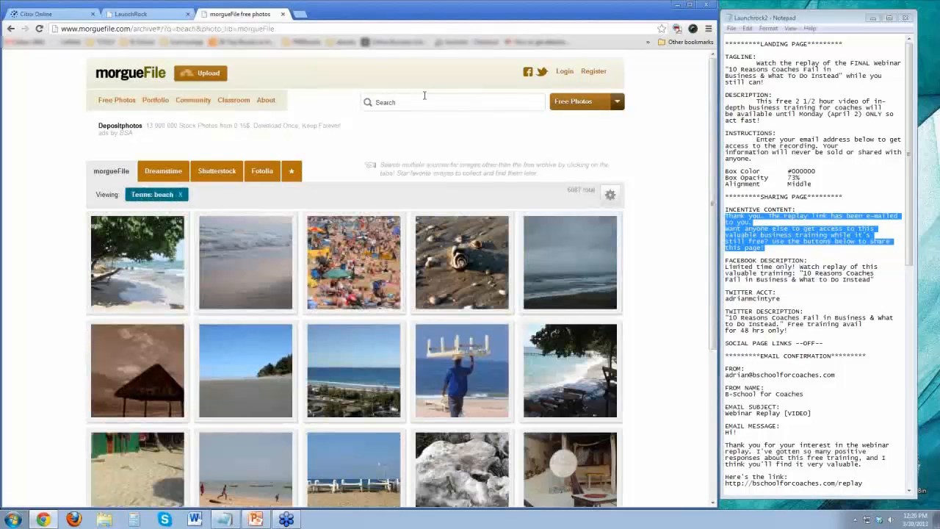
Start a download of the photo with three chairs on a beach by the blue sea, and dismiss the "Spread the love" pop-up.
{"action": "scroll", "coordinate": [380, 308], "scroll_direction": "down", "scroll_amount": 2}
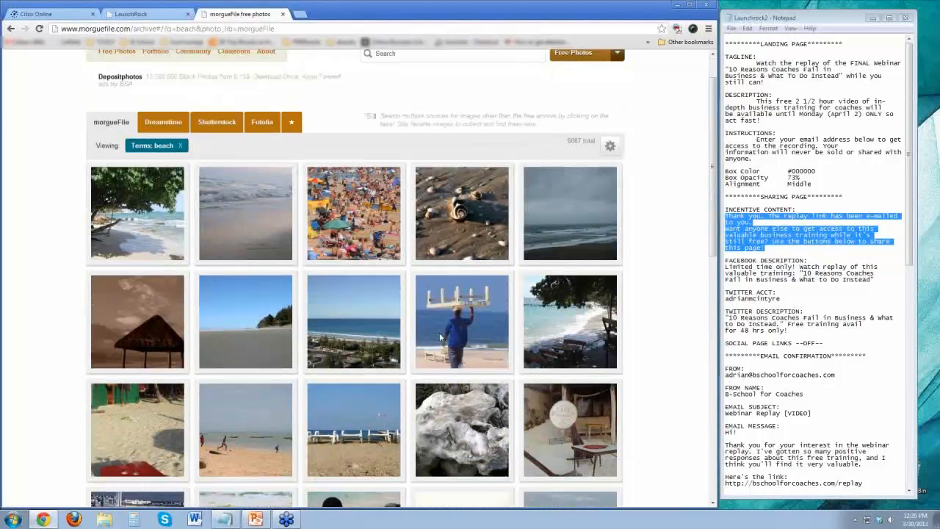
{"action": "mouse_move", "coordinate": [431, 336]}
{"action": "scroll", "coordinate": [431, 336], "scroll_direction": "down", "scroll_amount": 4}
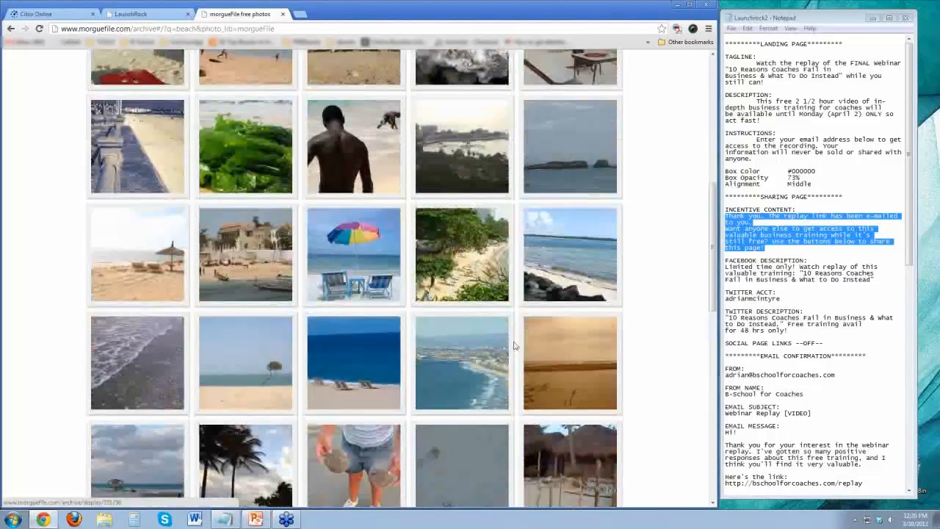
{"action": "scroll", "coordinate": [514, 345], "scroll_direction": "down", "scroll_amount": 1}
{"action": "mouse_move", "coordinate": [356, 311]}
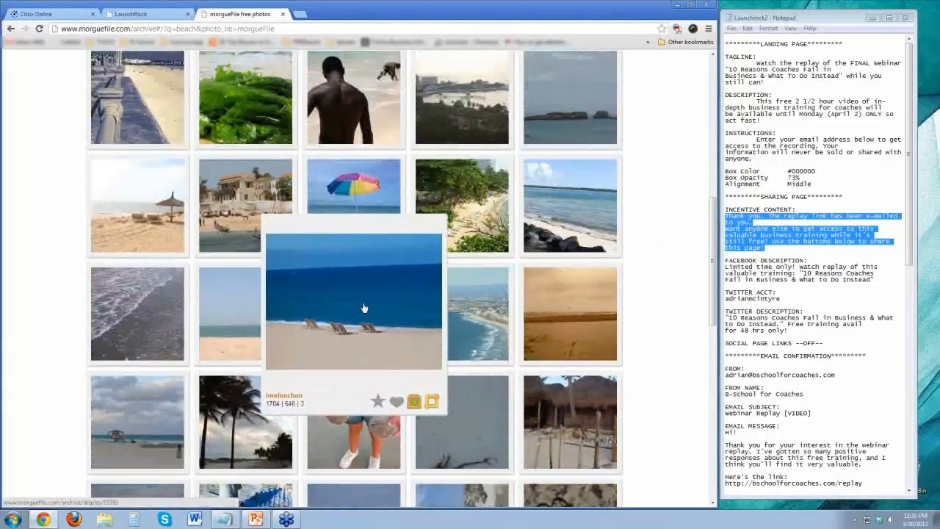
{"action": "left_click", "coordinate": [413, 401]}
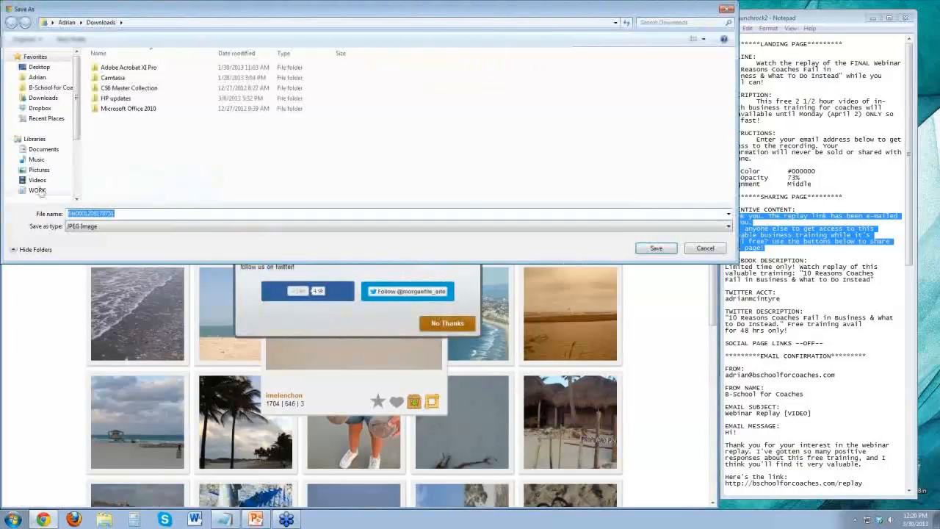
{"action": "left_click", "coordinate": [656, 248]}
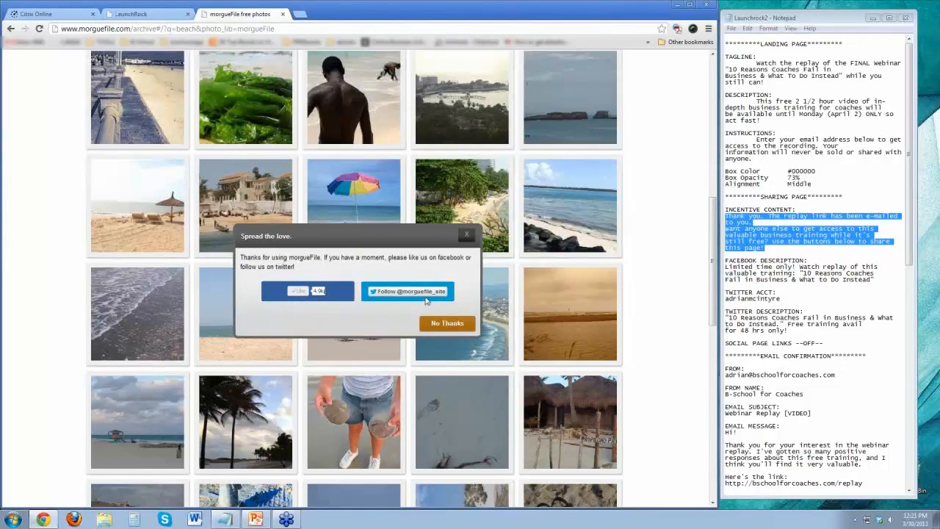
{"action": "left_click", "coordinate": [467, 235]}
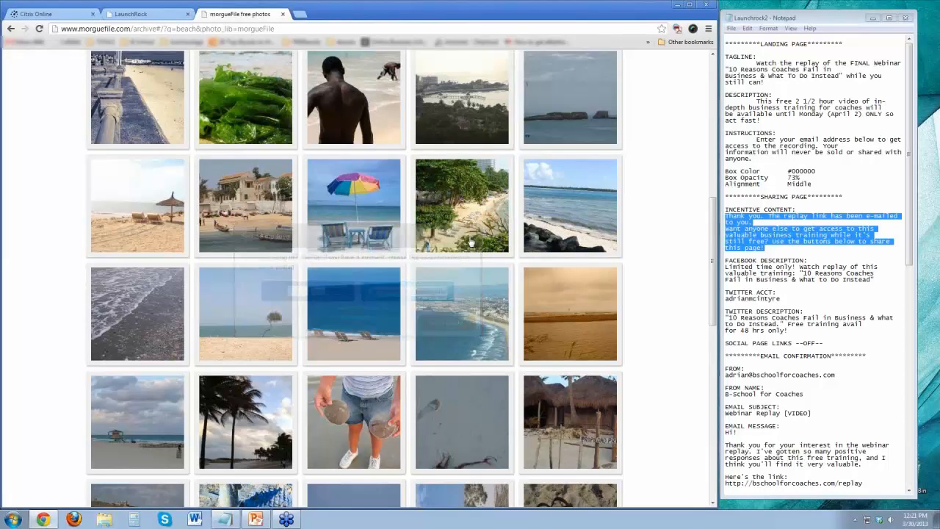
Look further through the beach photo results and preview the photo of the boat on the sand.
{"action": "scroll", "coordinate": [642, 271], "scroll_direction": "down", "scroll_amount": 1}
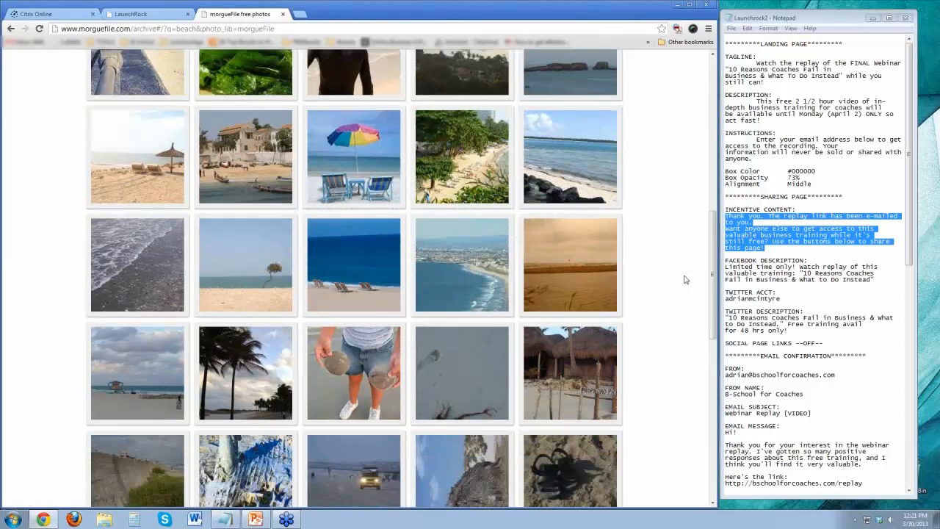
{"action": "left_click_drag", "start_coordinate": [711, 272], "coordinate": [712, 517]}
{"action": "left_click_drag", "start_coordinate": [719, 233], "coordinate": [720, 400]}
{"action": "scroll", "coordinate": [642, 342], "scroll_direction": "down", "scroll_amount": 5}
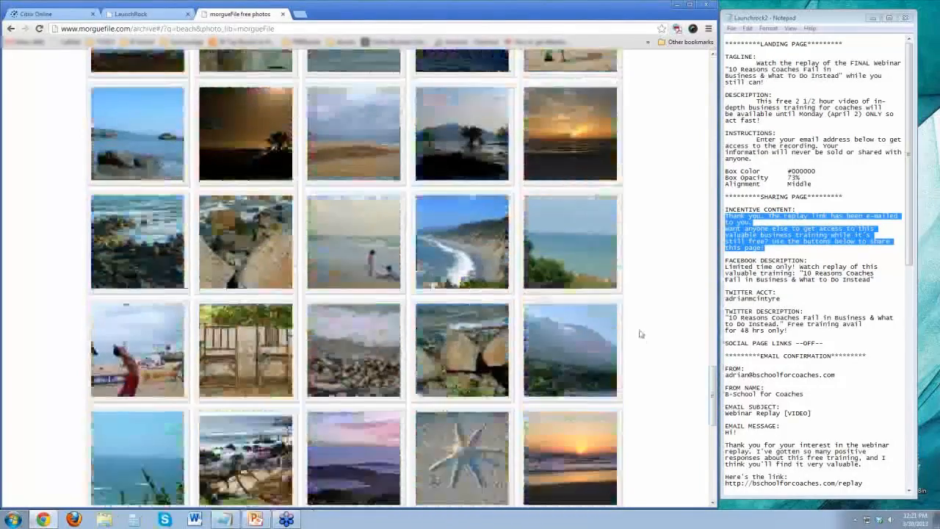
{"action": "scroll", "coordinate": [639, 334], "scroll_direction": "down", "scroll_amount": 1}
{"action": "scroll", "coordinate": [639, 331], "scroll_direction": "down", "scroll_amount": 3}
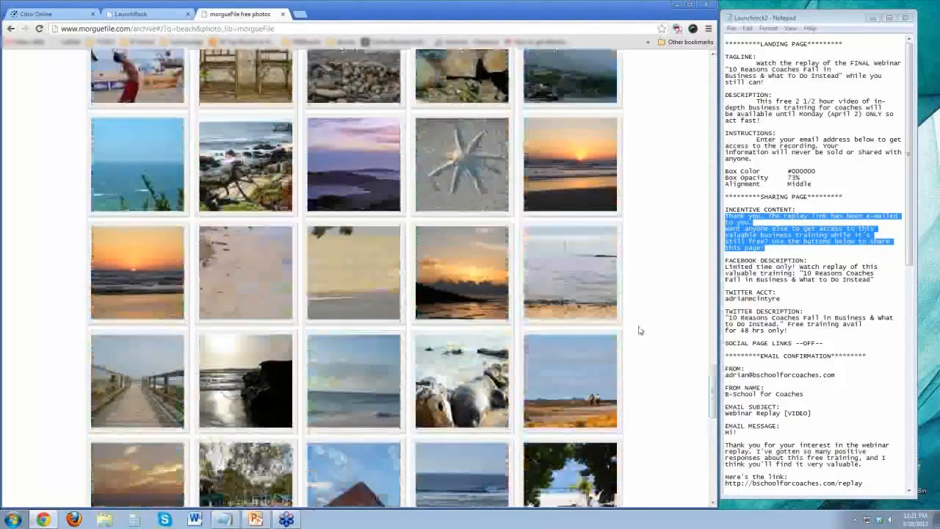
{"action": "scroll", "coordinate": [638, 330], "scroll_direction": "down", "scroll_amount": 1}
{"action": "scroll", "coordinate": [316, 250], "scroll_direction": "down", "scroll_amount": 5}
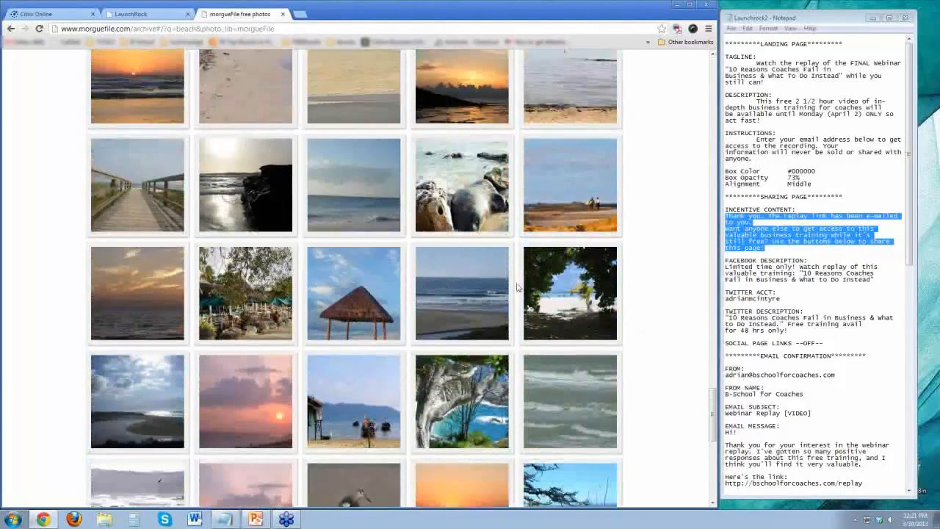
{"action": "scroll", "coordinate": [462, 235], "scroll_direction": "up", "scroll_amount": 1}
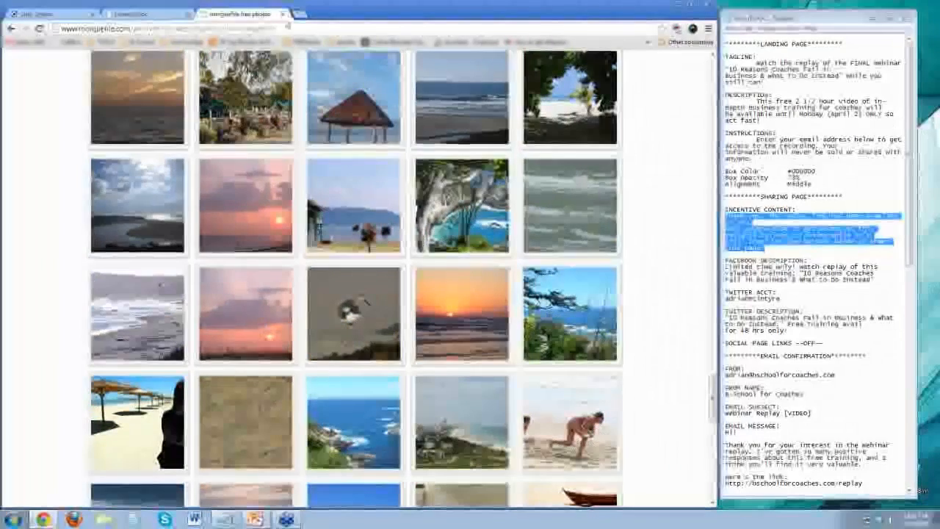
{"action": "scroll", "coordinate": [345, 168], "scroll_direction": "down", "scroll_amount": 3}
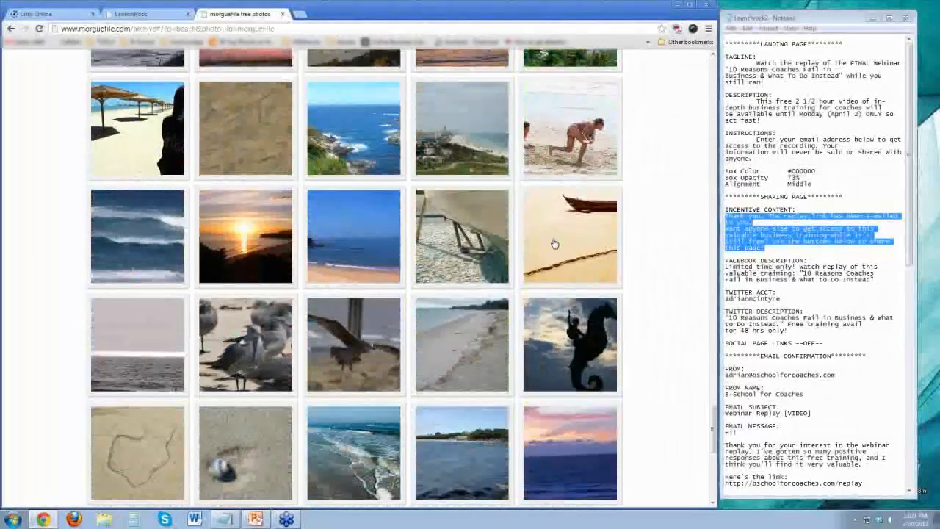
{"action": "mouse_move", "coordinate": [556, 244]}
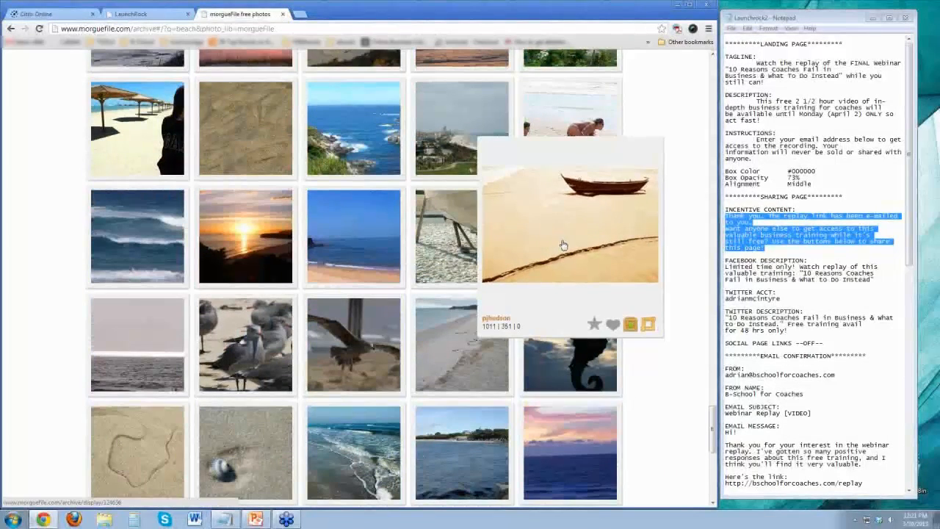
{"action": "scroll", "coordinate": [563, 242], "scroll_direction": "down", "scroll_amount": 1}
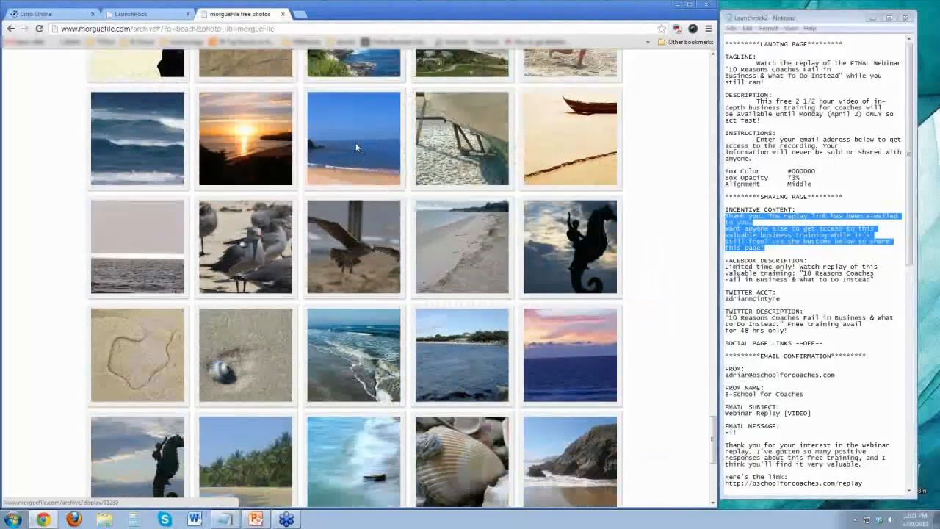
View the details of the blue sea and beach photo, close them, and close the Morguefile page to return to the LaunchRock builder.
{"action": "left_click", "coordinate": [356, 143]}
{"action": "left_click", "coordinate": [585, 145]}
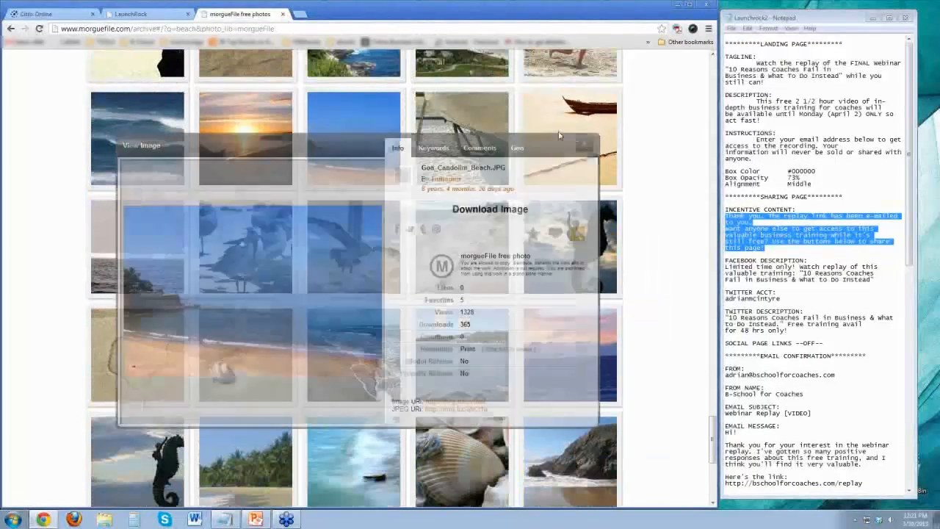
{"action": "left_click", "coordinate": [283, 15]}
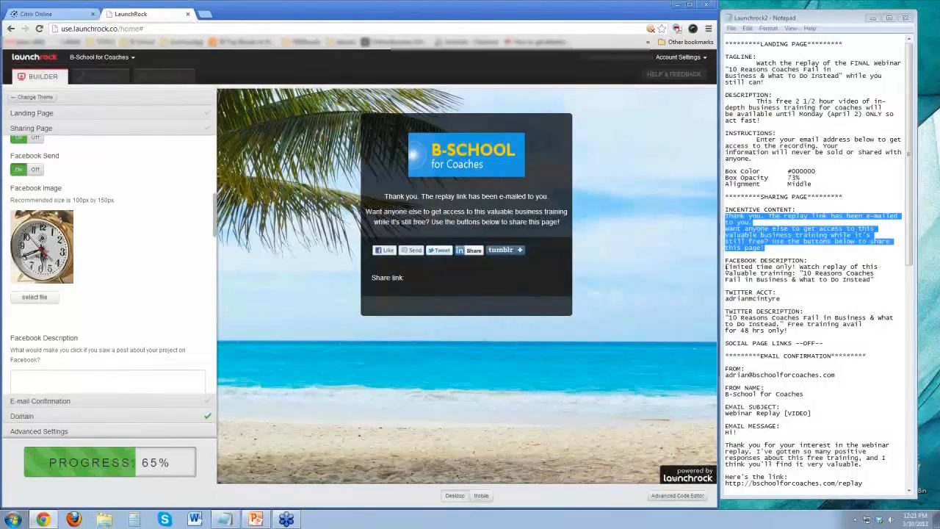
Copy the notes' Facebook description, beginning "Limited time only! Watch replay of this valuable training", into the Facebook Description and remove the stray line break.
{"action": "left_click_drag", "start_coordinate": [726, 267], "coordinate": [802, 284]}
{"action": "key", "text": "ctrl+c"}
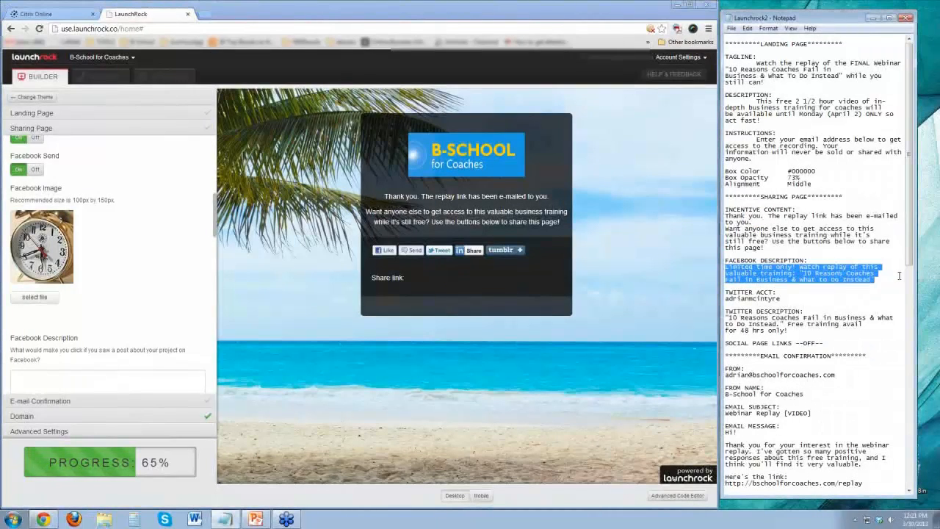
{"action": "left_click", "coordinate": [201, 379]}
{"action": "key", "text": "ctrl+v"}
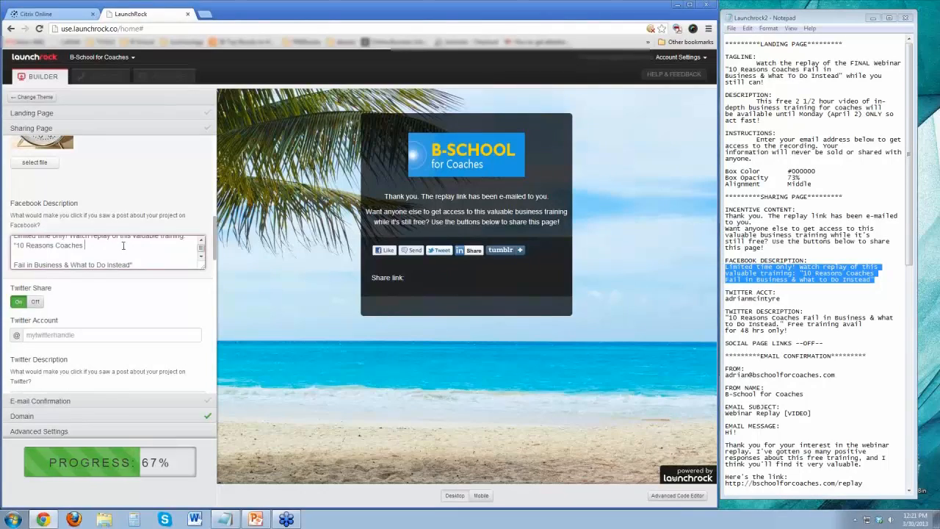
{"action": "key", "text": "Delete"}
{"action": "key", "text": "Delete"}
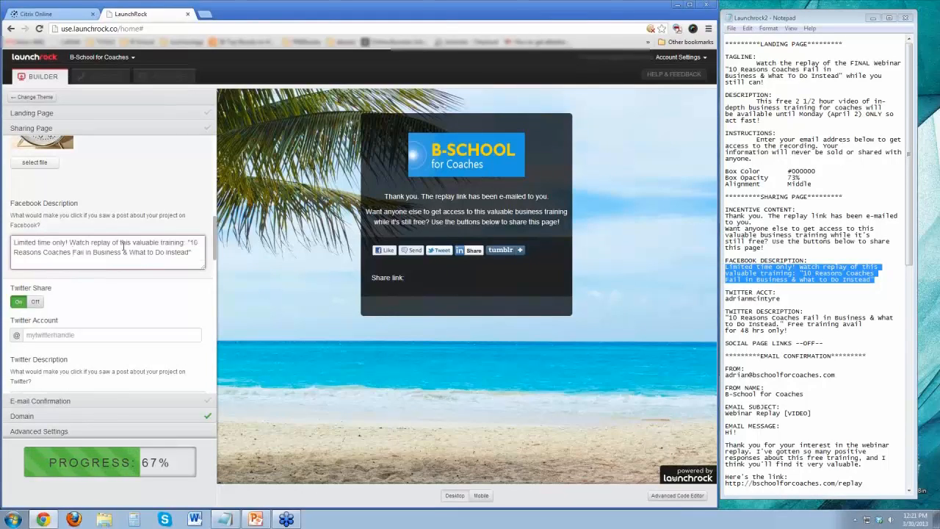
{"action": "scroll", "coordinate": [142, 251], "scroll_direction": "up", "scroll_amount": 2}
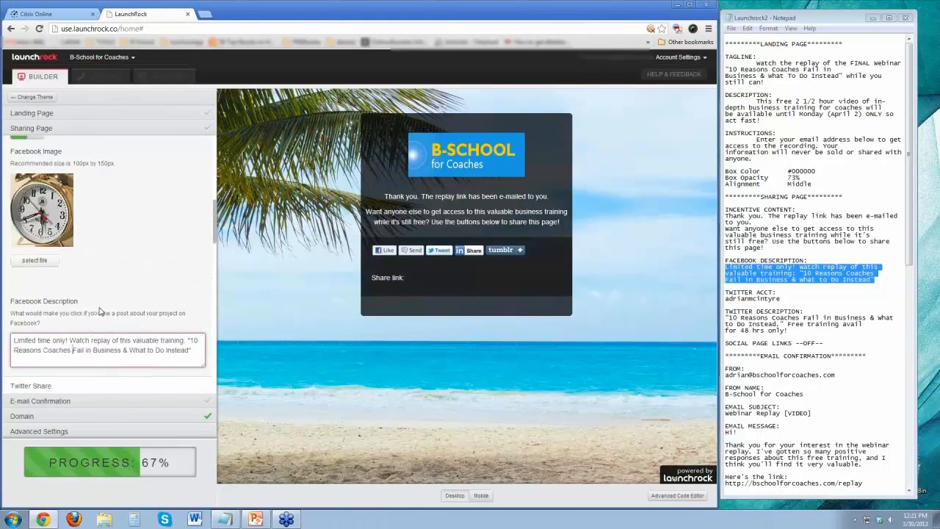
{"action": "left_click", "coordinate": [159, 281]}
Copy the notes' Twitter description, beginning "10 Reasons Coaches Fail in Business", into the Twitter Description and remove the stray line break.
{"action": "left_click_drag", "start_coordinate": [218, 235], "coordinate": [217, 264]}
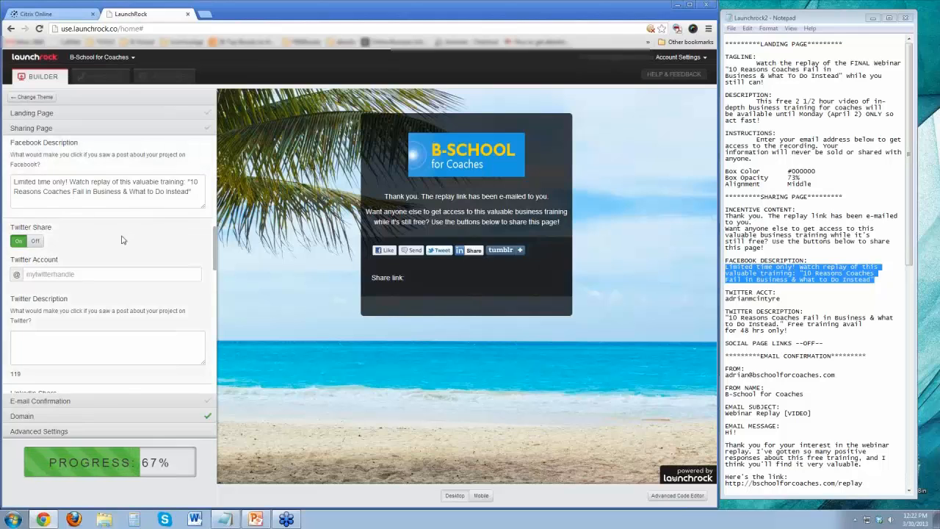
{"action": "mouse_move", "coordinate": [214, 262]}
{"action": "left_mouse_down"}
{"action": "mouse_move", "coordinate": [214, 237]}
{"action": "mouse_move", "coordinate": [219, 257]}
{"action": "left_mouse_up"}
{"action": "scroll", "coordinate": [30, 249], "scroll_direction": "down", "scroll_amount": 2}
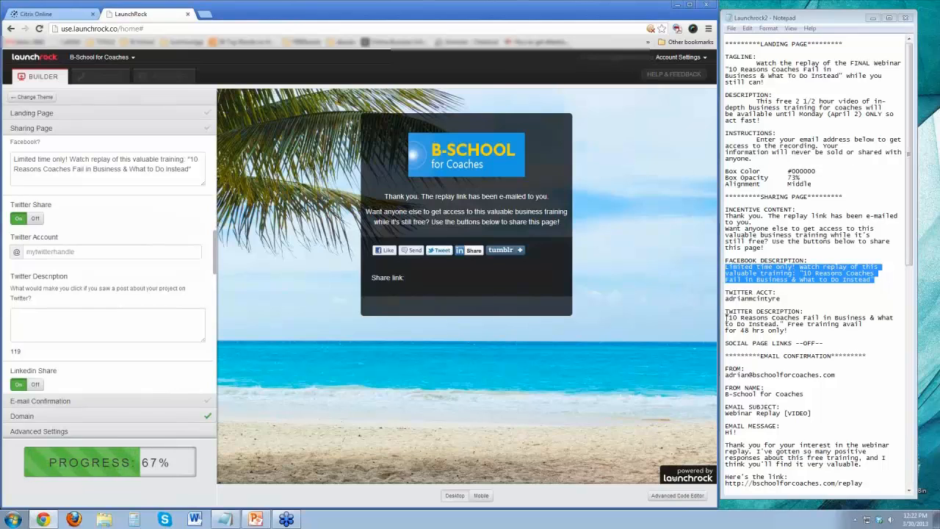
{"action": "left_click_drag", "start_coordinate": [727, 317], "coordinate": [786, 335]}
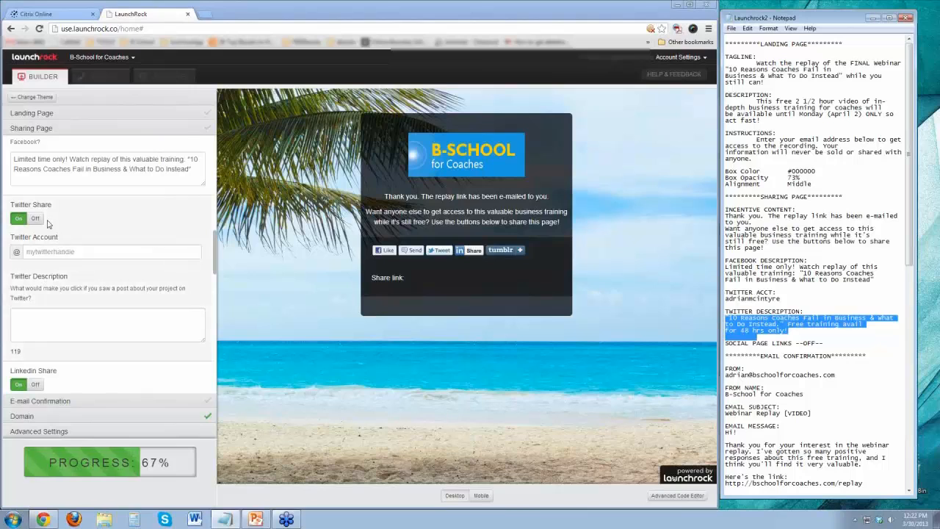
{"action": "left_click", "coordinate": [47, 320]}
{"action": "key", "text": "ctrl+v"}
{"action": "scroll", "coordinate": [112, 316], "scroll_direction": "up", "scroll_amount": 2}
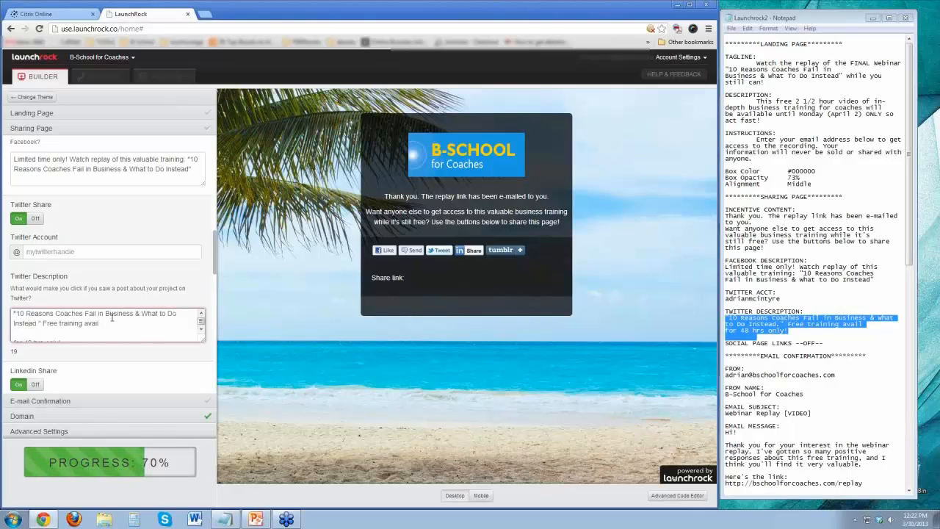
{"action": "key", "text": "Delete"}
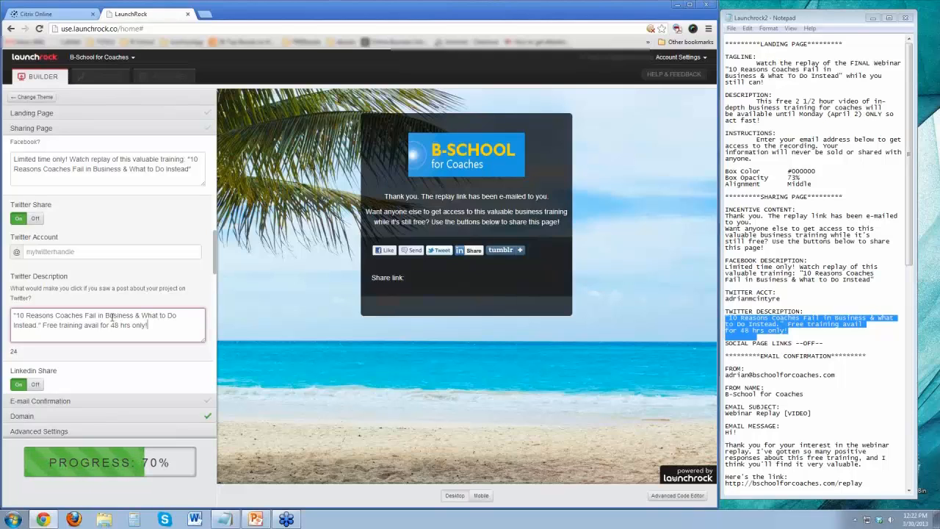
Enter the presenter's Twitter handle from the notes as the Twitter Account and check the Twitter Description text.
{"action": "left_click", "coordinate": [95, 252]}
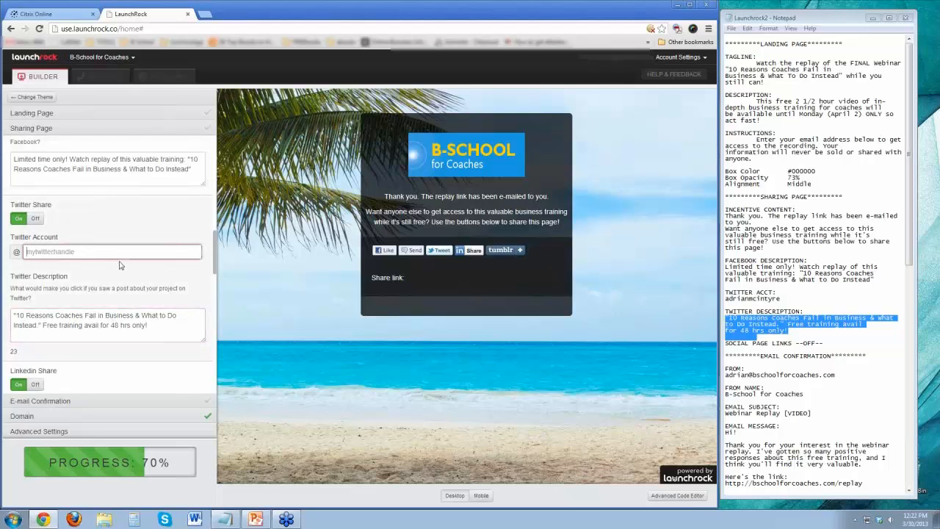
{"action": "type", "text": "adrianmcintyre"}
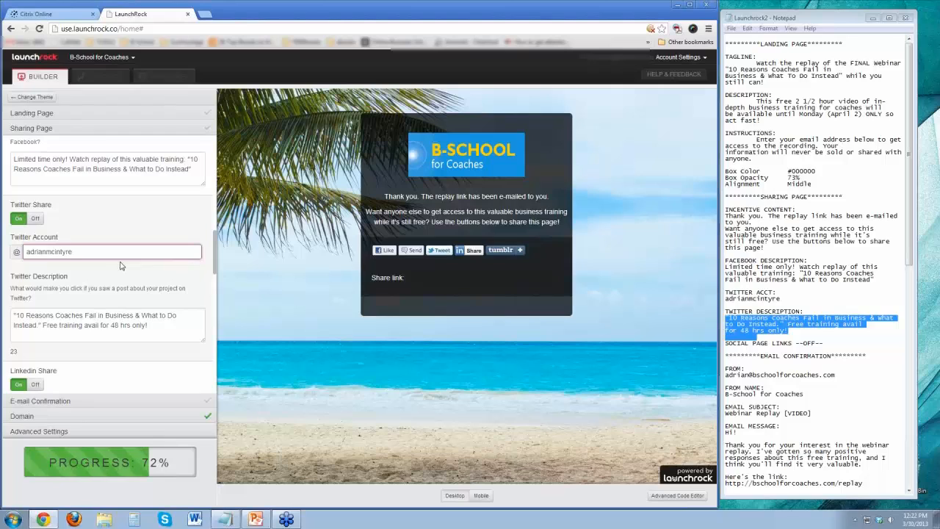
{"action": "left_click", "coordinate": [147, 311]}
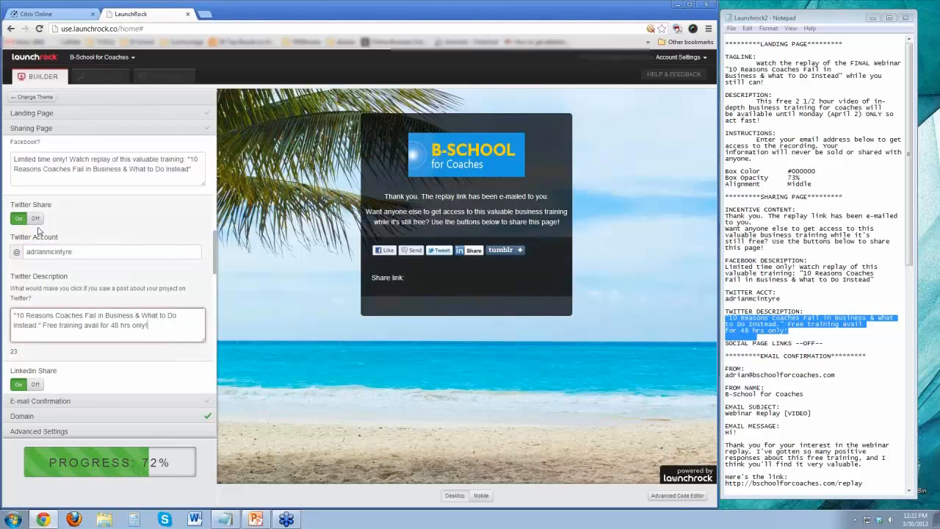
{"action": "left_click_drag", "start_coordinate": [16, 316], "coordinate": [157, 328]}
{"action": "left_click", "coordinate": [157, 328]}
Turn off LinkedIn Share and Tumblr Share in the sharing options, and review the remaining sharing settings.
{"action": "left_click_drag", "start_coordinate": [218, 267], "coordinate": [217, 294]}
{"action": "left_click", "coordinate": [36, 235]}
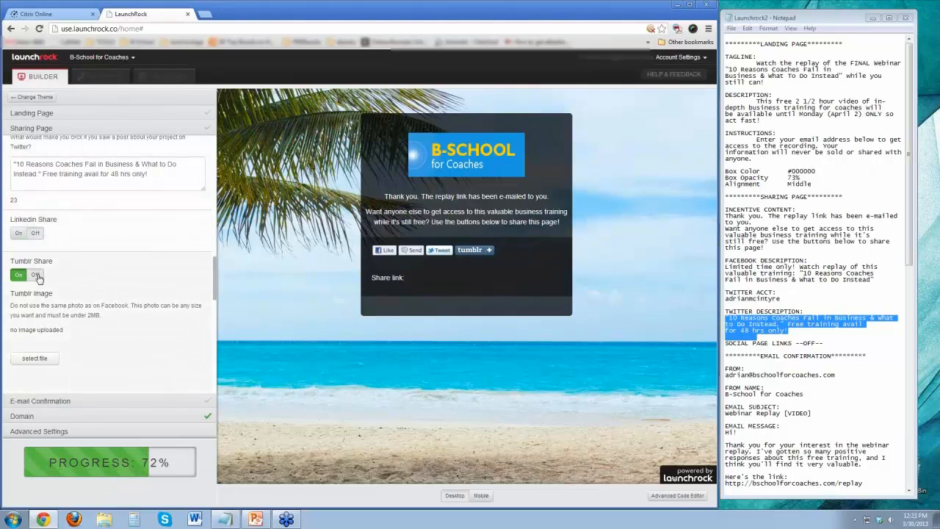
{"action": "left_click", "coordinate": [37, 276]}
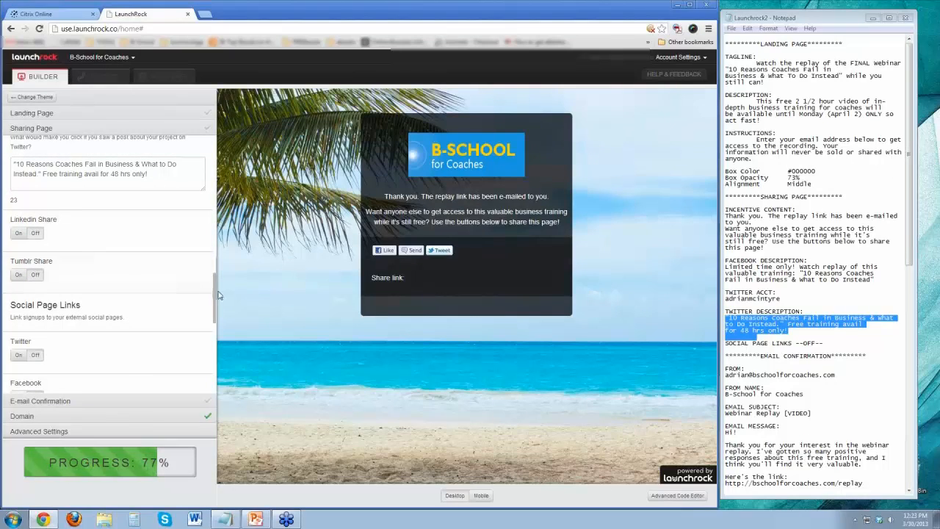
{"action": "mouse_move", "coordinate": [215, 296]}
{"action": "left_mouse_down"}
{"action": "mouse_move", "coordinate": [216, 316]}
{"action": "mouse_move", "coordinate": [218, 280]}
{"action": "left_mouse_up"}
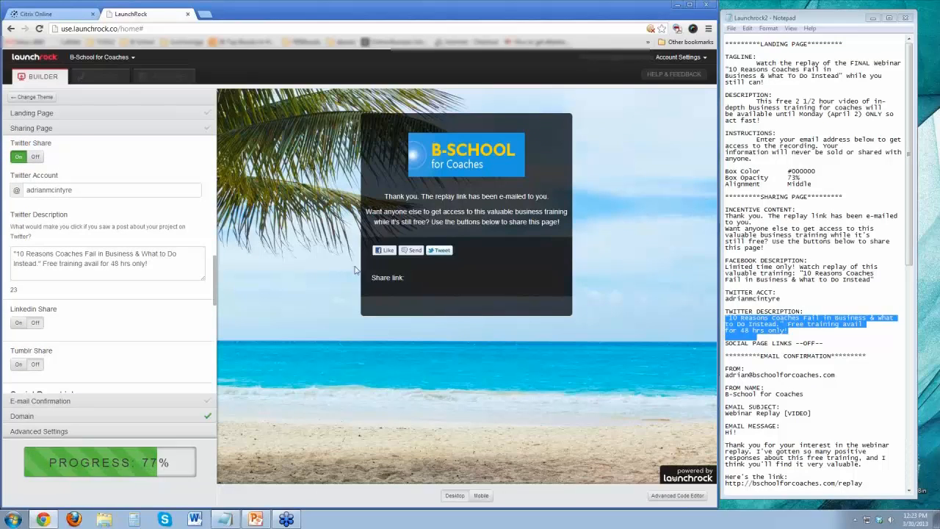
{"action": "left_click_drag", "start_coordinate": [216, 283], "coordinate": [215, 176]}
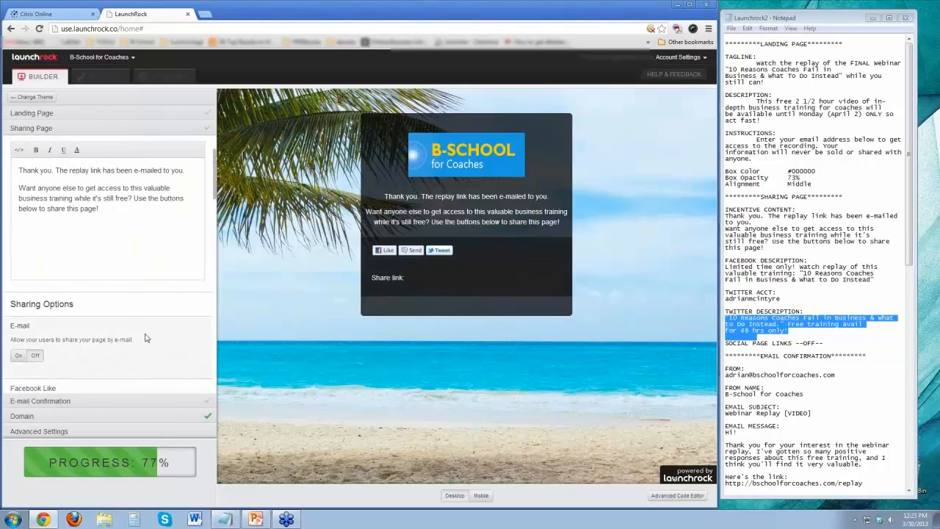
{"action": "left_click_drag", "start_coordinate": [217, 202], "coordinate": [218, 264]}
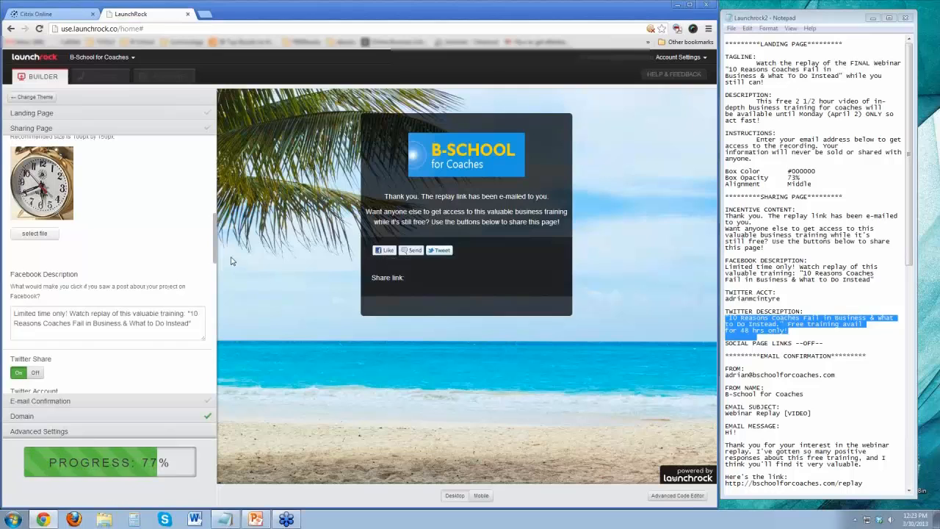
Turn on the Twitter and Facebook links under Social Page Links and enter the presenter's Twitter profile URL.
{"action": "left_click_drag", "start_coordinate": [216, 250], "coordinate": [217, 306]}
{"action": "scroll", "coordinate": [217, 308], "scroll_direction": "down", "scroll_amount": 4}
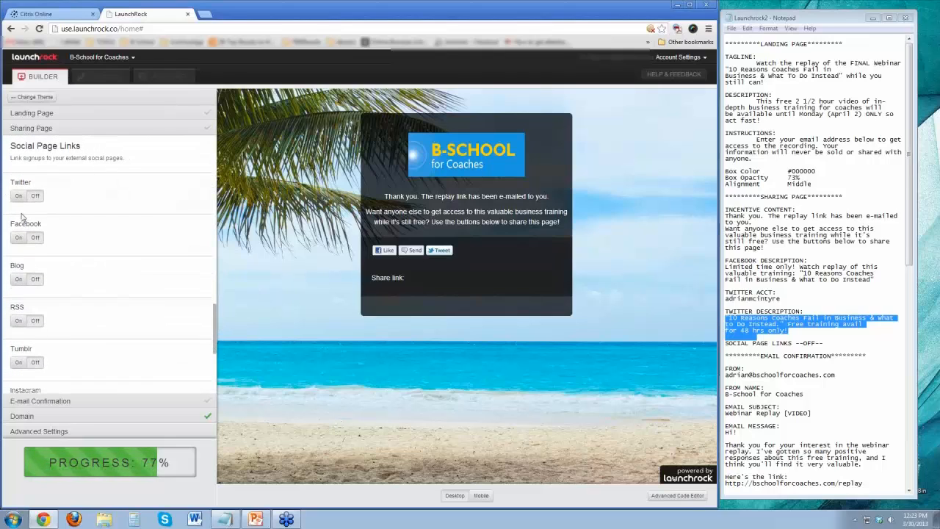
{"action": "left_click", "coordinate": [19, 195]}
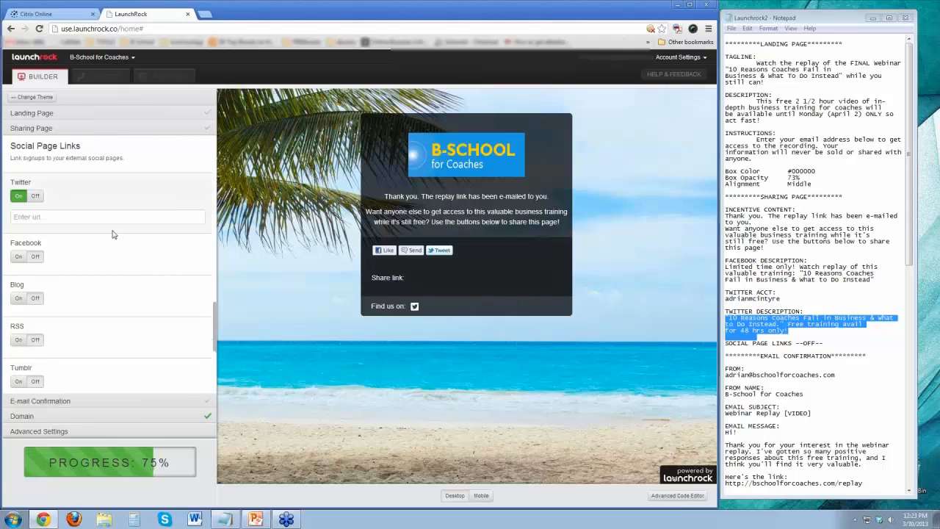
{"action": "left_click", "coordinate": [51, 217]}
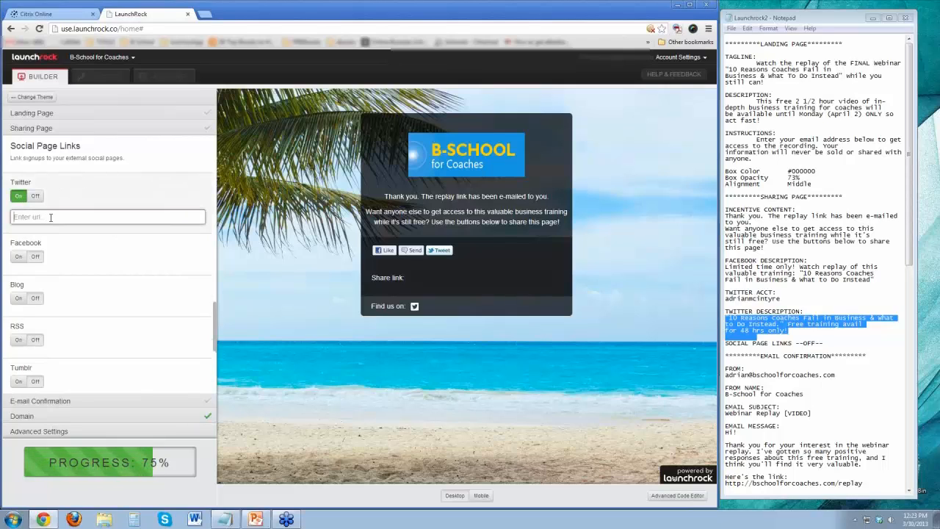
{"action": "type", "text": "h"}
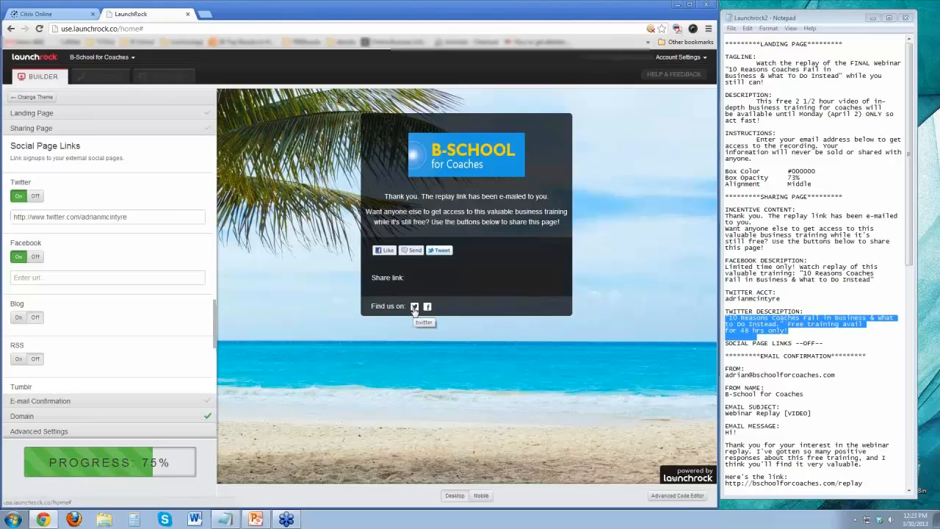
Test the preview's Twitter icon by opening its link in a separate page, and close that page.
{"action": "right_click", "coordinate": [414, 308]}
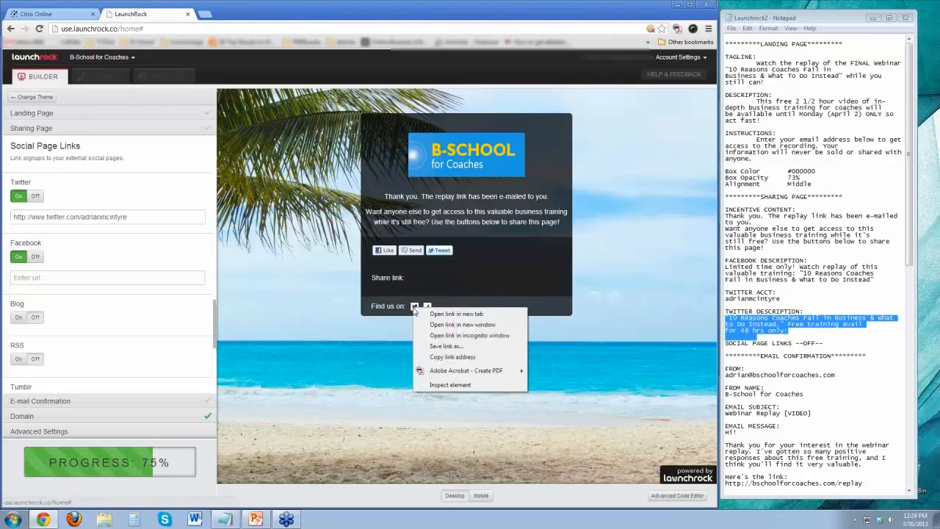
{"action": "left_click", "coordinate": [437, 315]}
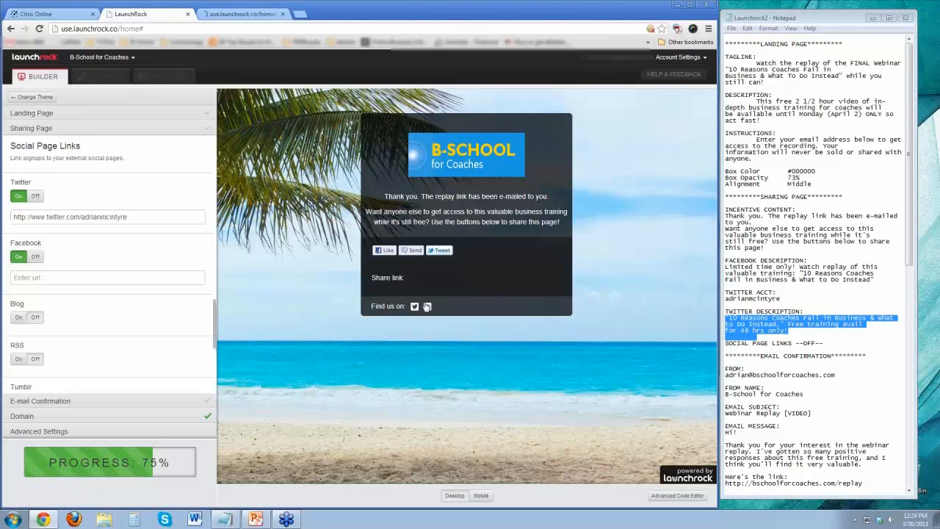
{"action": "left_click", "coordinate": [282, 14]}
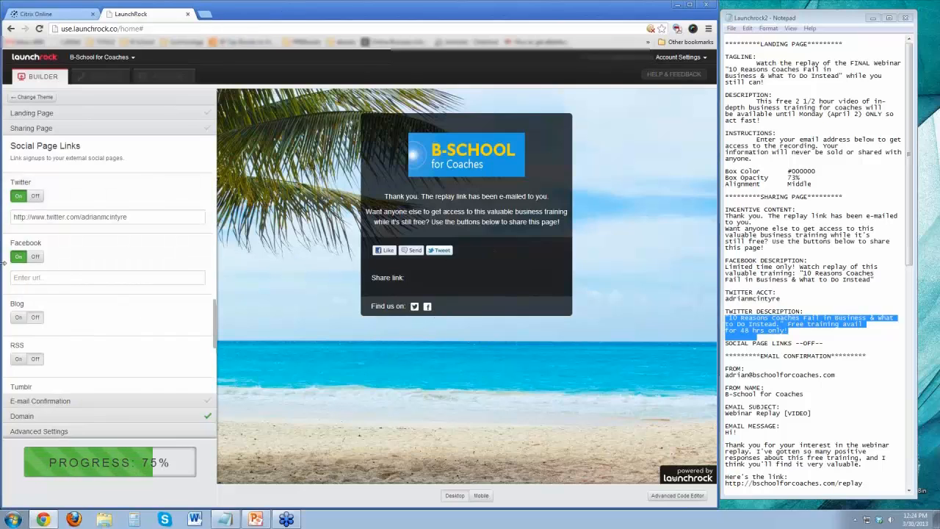
Enter the presenter's Facebook profile URL for the Facebook page link.
{"action": "left_click", "coordinate": [69, 279]}
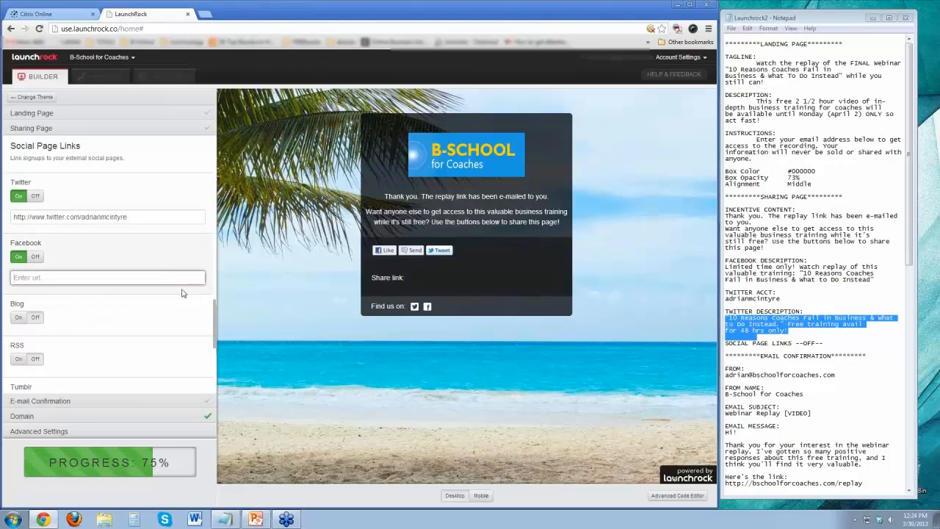
{"action": "type", "text": "h"}
{"action": "type", "text": "ttp:/"}
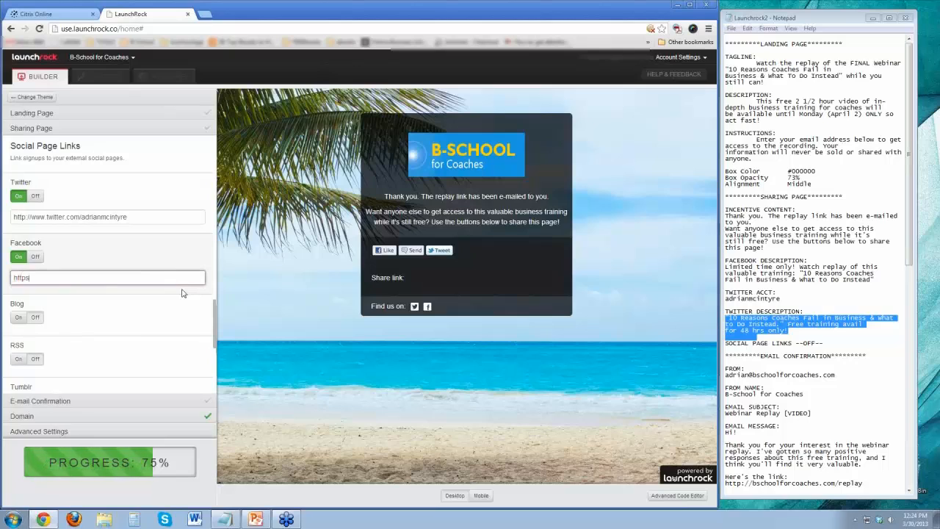
{"action": "type", "text": "://www.facebook.com/dradrianmcintyre"}
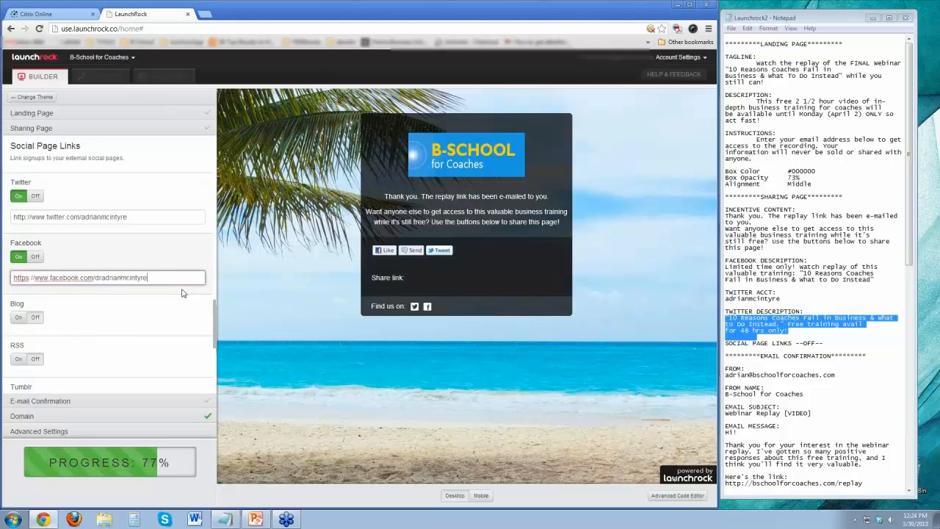
{"action": "left_click", "coordinate": [119, 328]}
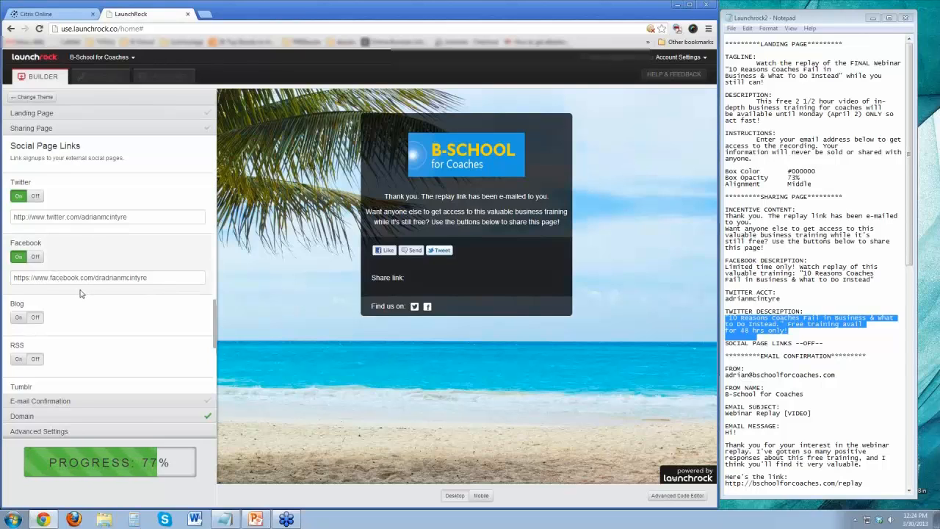
Turn off the Facebook and Twitter links under Social Page Links.
{"action": "left_click", "coordinate": [35, 257]}
{"action": "left_click", "coordinate": [35, 195]}
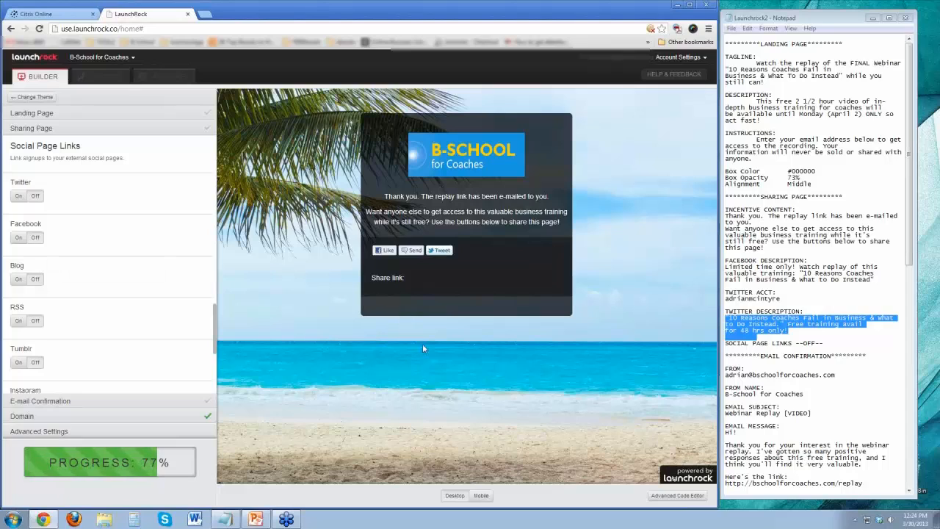
{"action": "scroll", "coordinate": [218, 326], "scroll_direction": "down", "scroll_amount": 1}
{"action": "scroll", "coordinate": [218, 326], "scroll_direction": "down", "scroll_amount": 3}
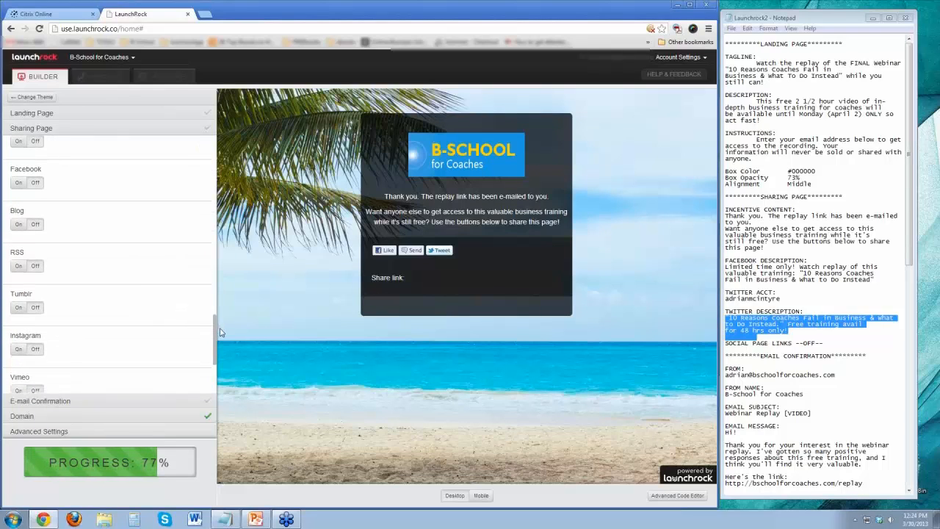
View the Landing Page's Extra Fields and the steps left to complete, and return to the Sharing Page settings.
{"action": "left_click", "coordinate": [81, 116]}
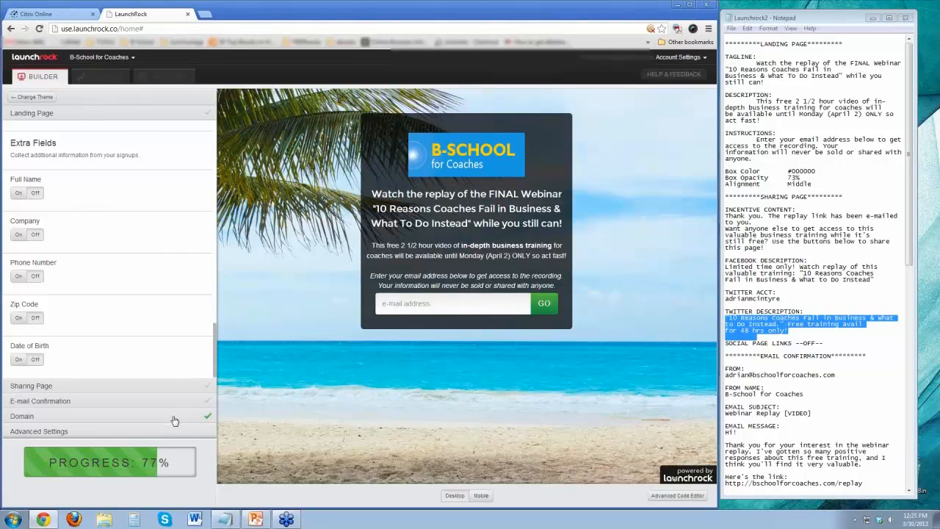
{"action": "mouse_move", "coordinate": [197, 459]}
{"action": "left_click", "coordinate": [114, 392]}
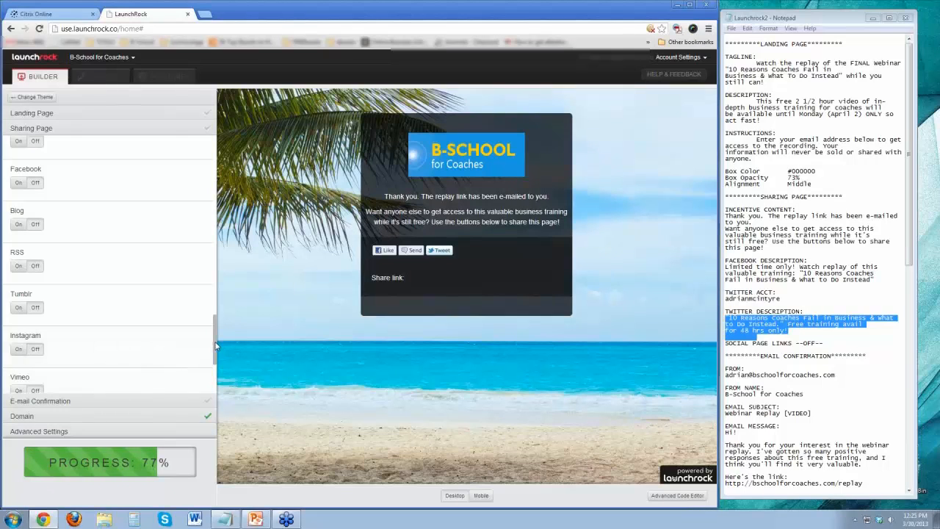
Turn on the Youtube, Vimeo, Instagram and Tumblr social page links to show their icons in the preview.
{"action": "left_click_drag", "start_coordinate": [215, 345], "coordinate": [216, 362]}
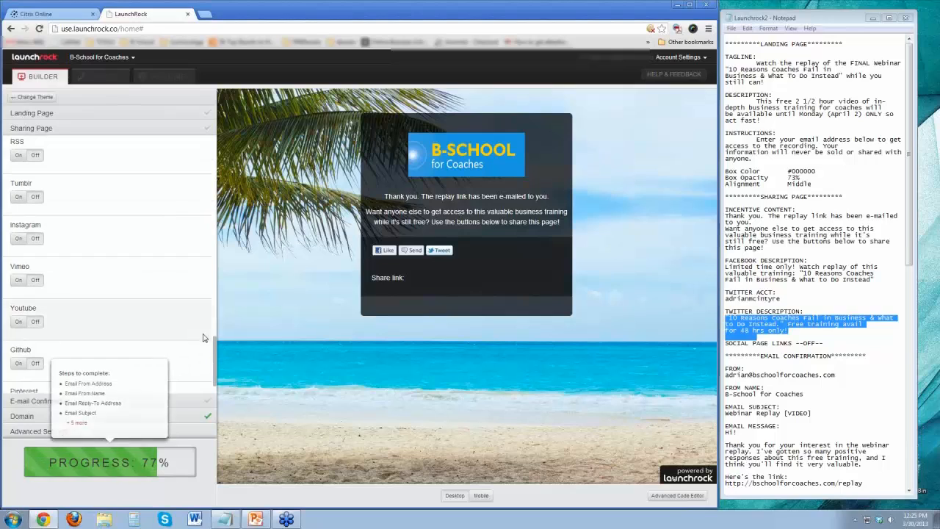
{"action": "left_click", "coordinate": [18, 321]}
{"action": "left_click", "coordinate": [17, 281]}
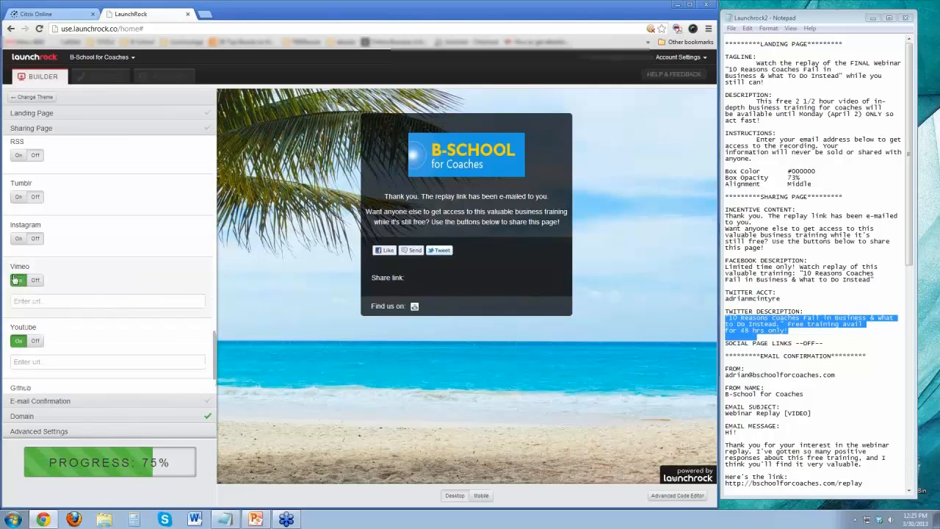
{"action": "left_click", "coordinate": [18, 238]}
{"action": "left_click", "coordinate": [18, 197]}
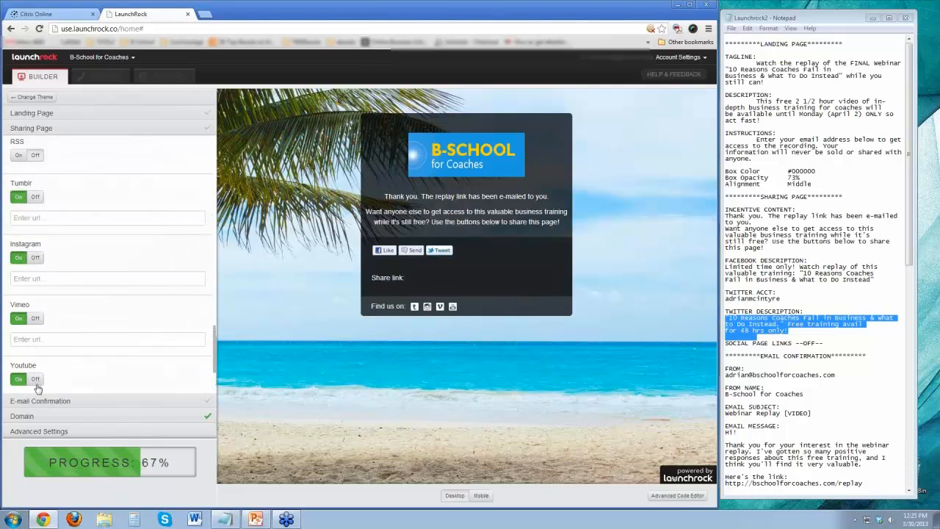
{"action": "scroll", "coordinate": [103, 363], "scroll_direction": "down", "scroll_amount": 3}
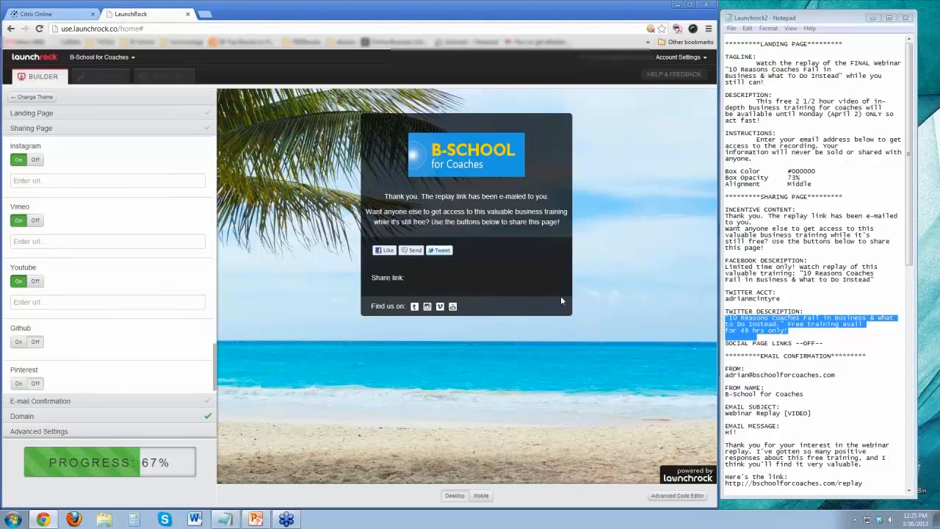
Turn the Youtube, Vimeo, Instagram and Tumblr social page links off again.
{"action": "left_click", "coordinate": [35, 280]}
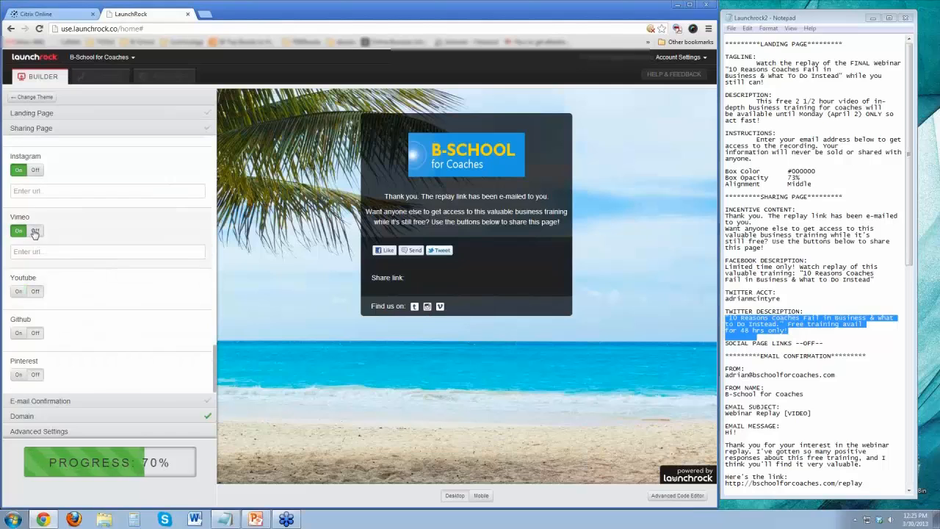
{"action": "left_click", "coordinate": [34, 232]}
{"action": "left_click", "coordinate": [35, 192]}
{"action": "scroll", "coordinate": [110, 287], "scroll_direction": "up", "scroll_amount": 3}
{"action": "left_click", "coordinate": [32, 246]}
{"action": "scroll", "coordinate": [158, 357], "scroll_direction": "down", "scroll_amount": 2}
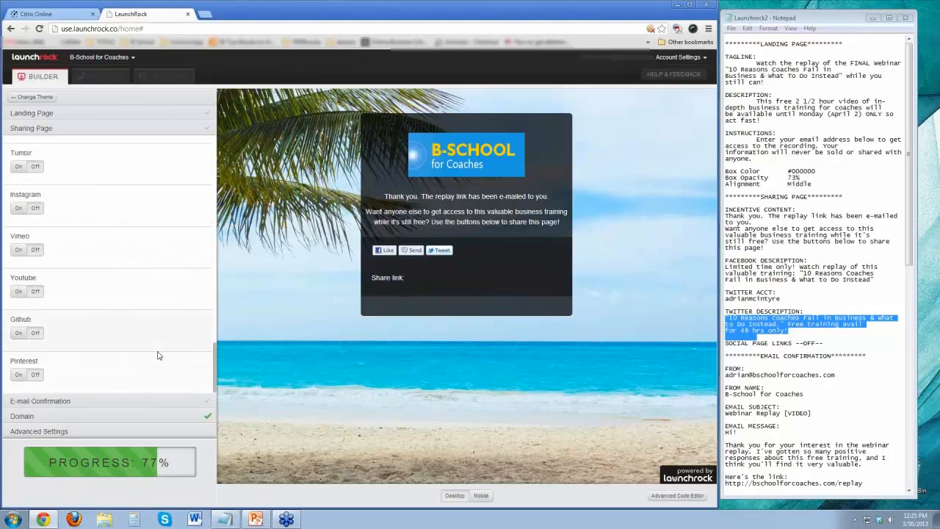
In the E-mail Confirmation settings, fill in the From e-mail address from the notes and set the From Name to B-School for Coaches.
{"action": "left_click", "coordinate": [77, 403]}
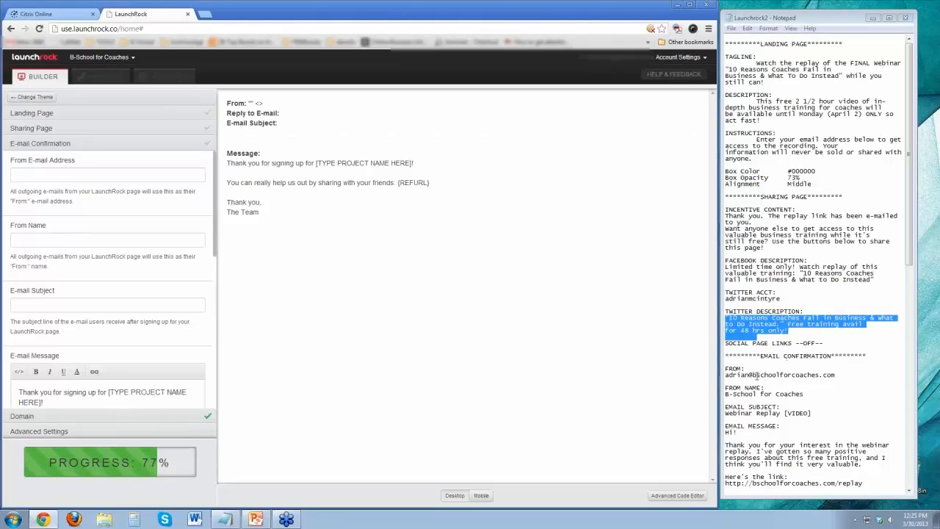
{"action": "left_click_drag", "start_coordinate": [732, 375], "coordinate": [838, 374]}
{"action": "key", "text": "ctrl+c"}
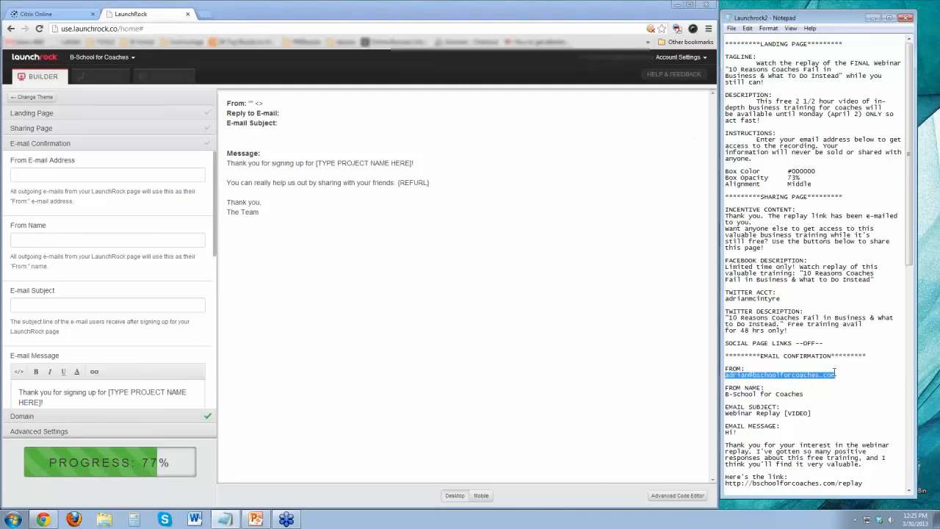
{"action": "left_click", "coordinate": [106, 177]}
{"action": "key", "text": "ctrl+v"}
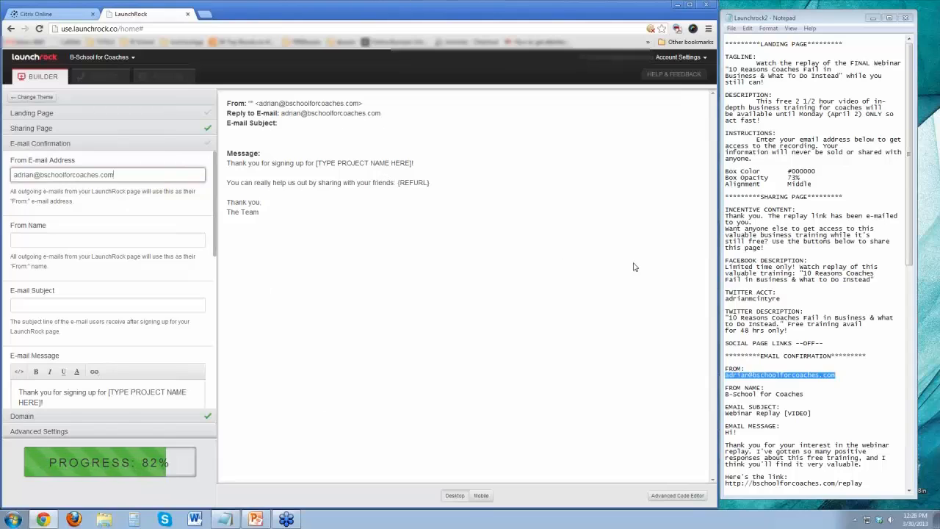
{"action": "left_click_drag", "start_coordinate": [726, 394], "coordinate": [794, 397]}
{"action": "key", "text": "ctrl+c"}
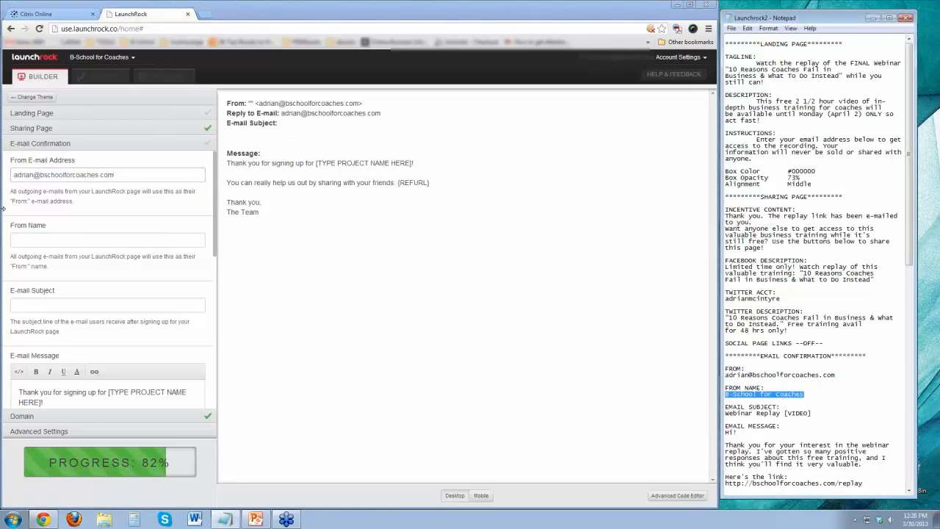
{"action": "left_click", "coordinate": [41, 240]}
{"action": "key", "text": "ctrl+v"}
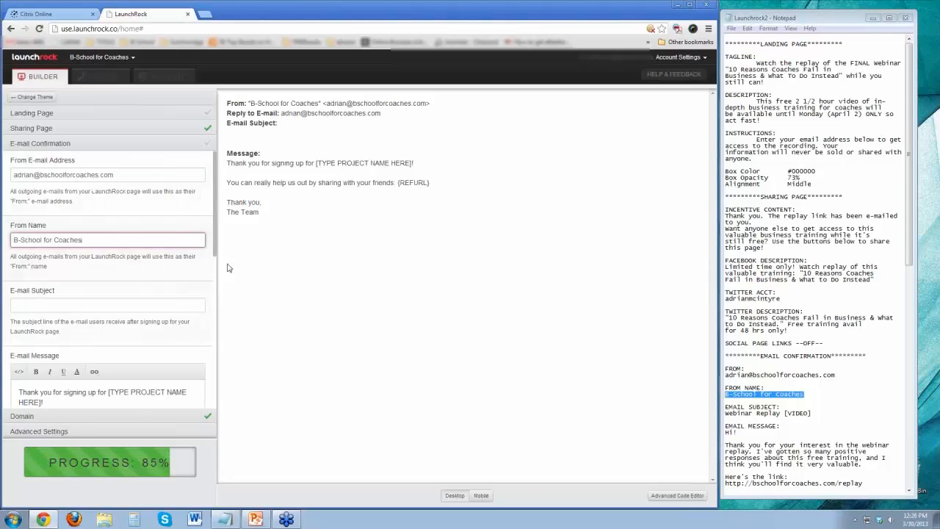
Set the confirmation's E-mail Subject to "Webinar Replay [VIDEO]" from the notes.
{"action": "left_click", "coordinate": [725, 415]}
{"action": "left_click_drag", "start_coordinate": [813, 413], "coordinate": [721, 416]}
{"action": "key", "text": "ctrl+c"}
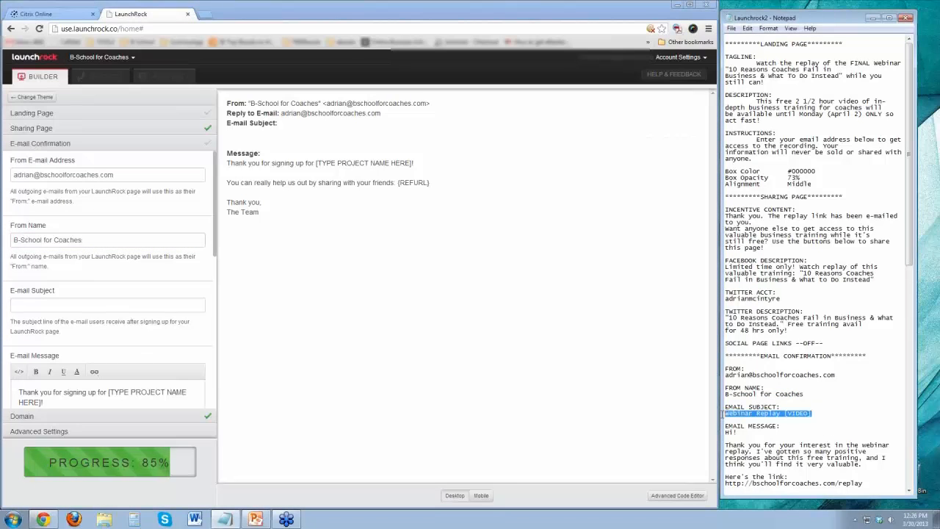
{"action": "left_click", "coordinate": [63, 305]}
{"action": "key", "text": "ctrl+v"}
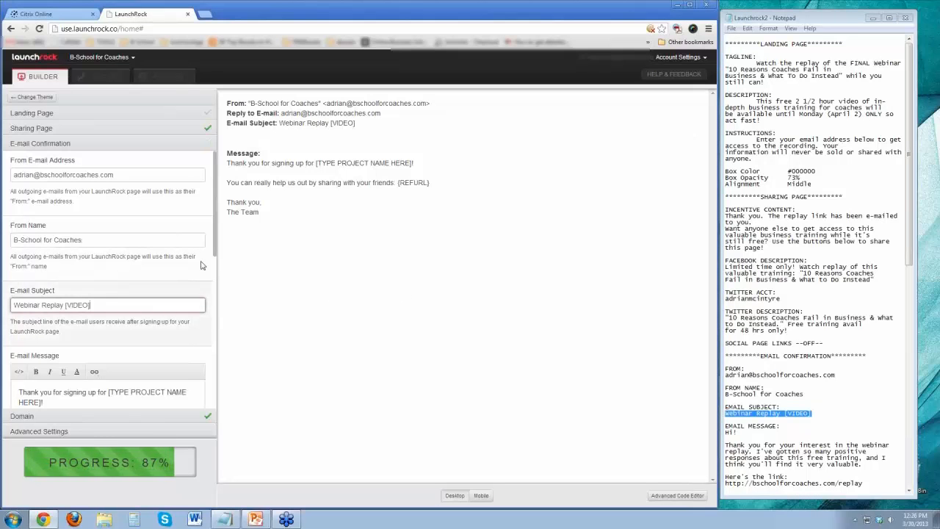
Replace the default E-mail Message with the prepared webinar replay message and signature from the notes.
{"action": "left_click_drag", "start_coordinate": [215, 249], "coordinate": [213, 330]}
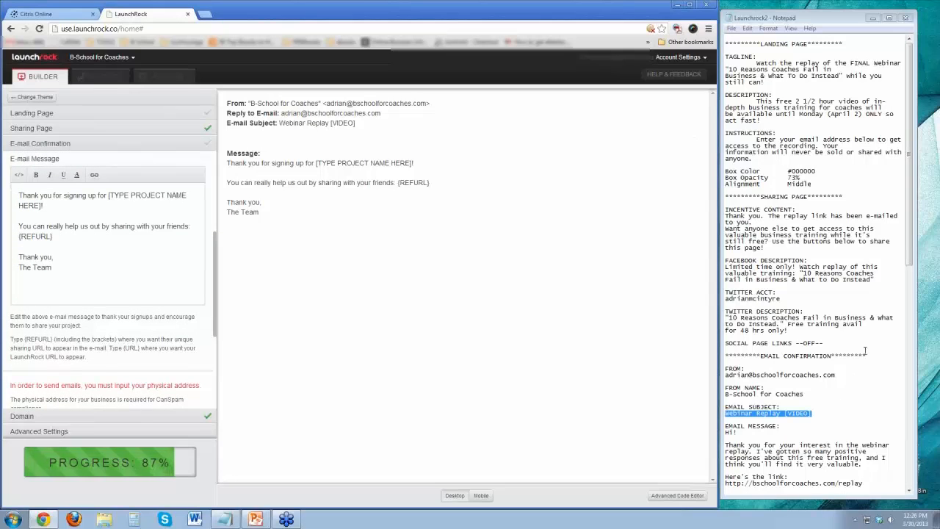
{"action": "scroll", "coordinate": [854, 367], "scroll_direction": "down", "scroll_amount": 9}
{"action": "left_click", "coordinate": [733, 260]}
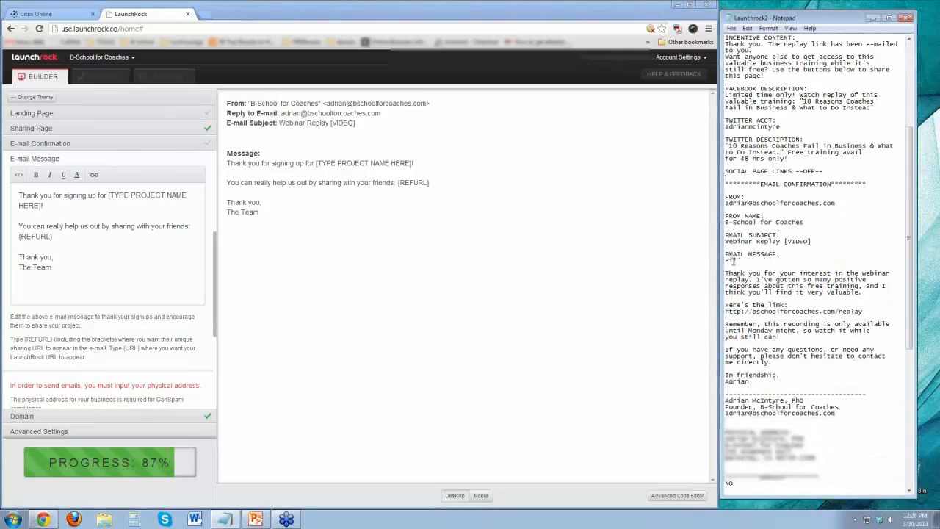
{"action": "mouse_move", "coordinate": [726, 260]}
{"action": "left_mouse_down"}
{"action": "mouse_move", "coordinate": [863, 312]}
{"action": "mouse_move", "coordinate": [834, 415]}
{"action": "mouse_move", "coordinate": [803, 427]}
{"action": "left_mouse_up"}
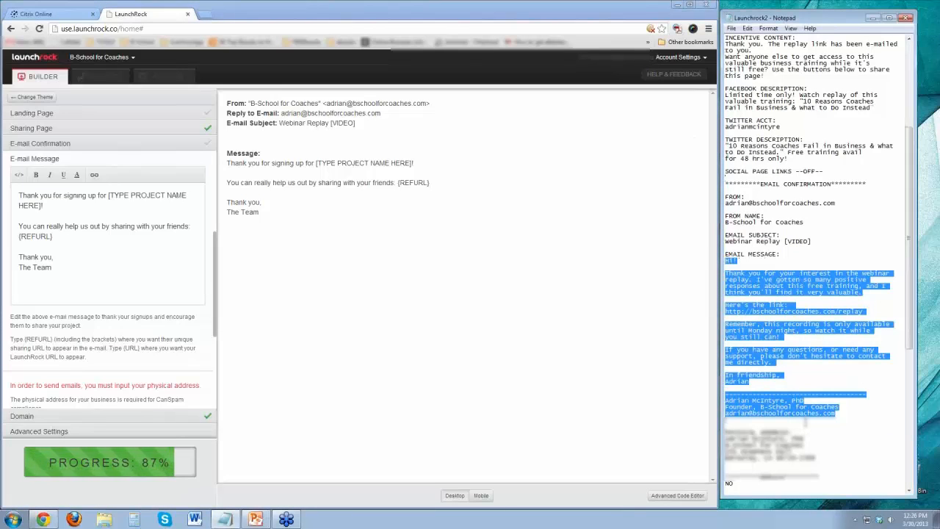
{"action": "left_click_drag", "start_coordinate": [115, 296], "coordinate": [15, 156]}
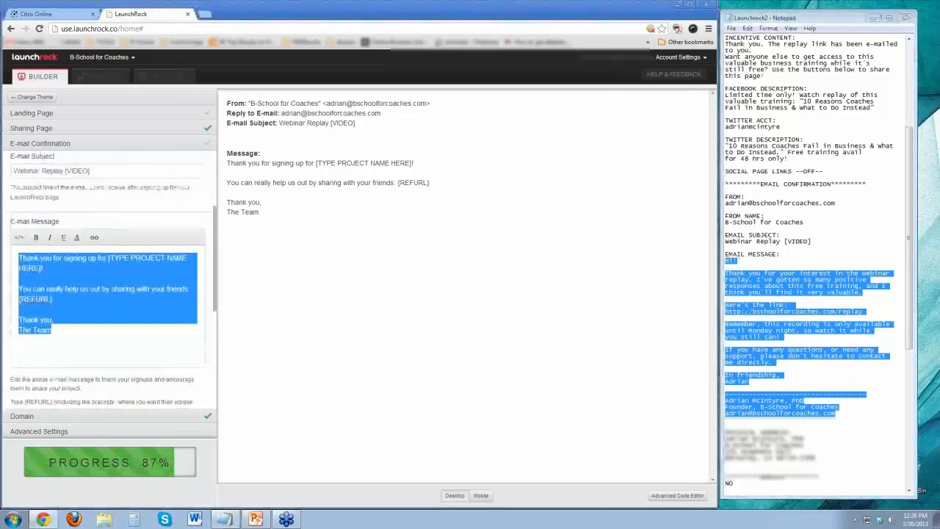
{"action": "key", "text": "ctrl+v"}
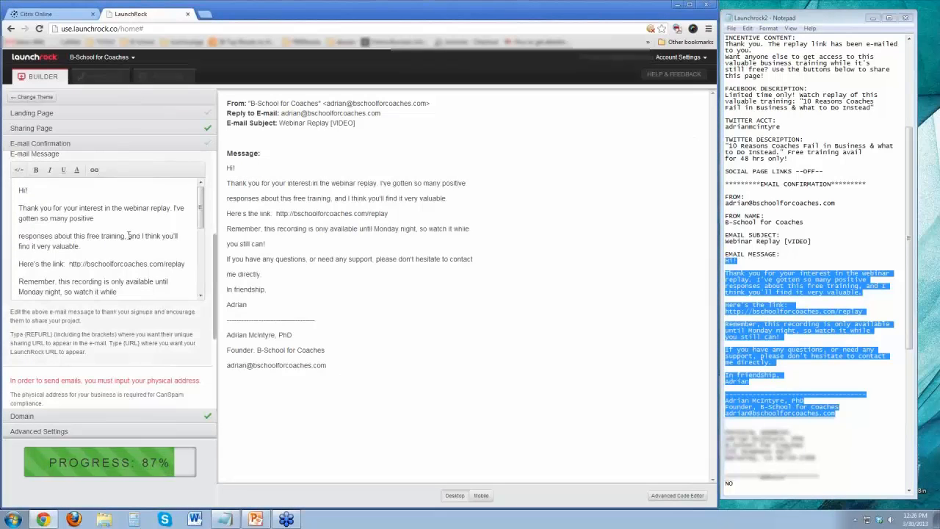
Remove the stray line breaks splitting the thank-you, reminder and support sentences of the e-mail message.
{"action": "left_click", "coordinate": [129, 218]}
{"action": "key", "text": "Delete"}
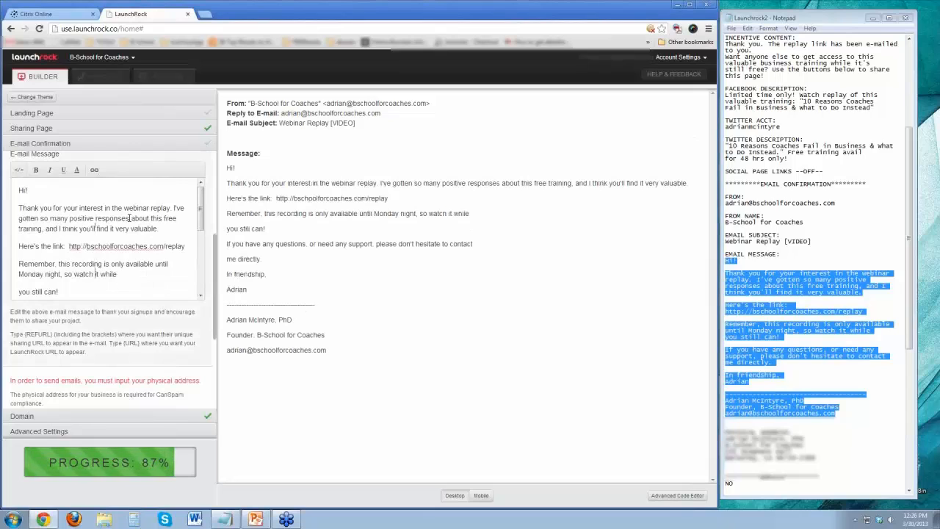
{"action": "key", "text": "Down"}
{"action": "key", "text": "Down"}
{"action": "key", "text": "Down"}
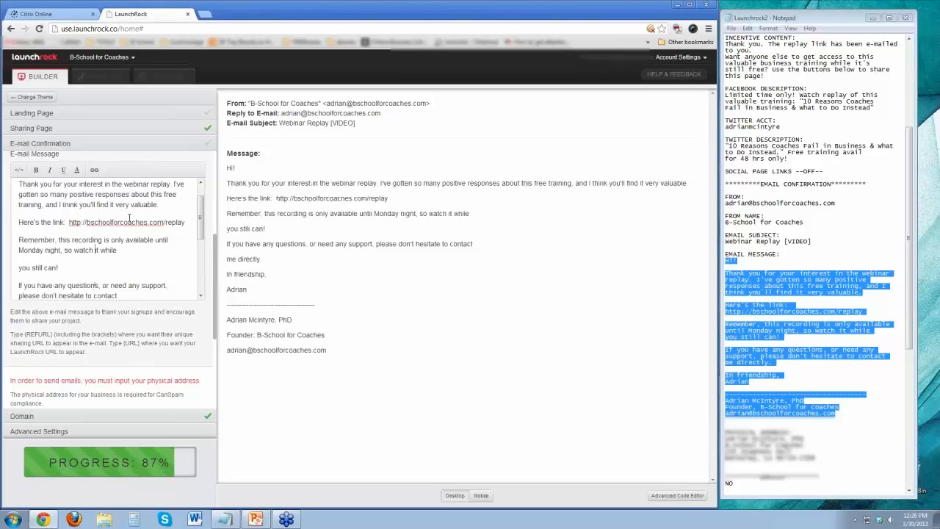
{"action": "key", "text": "Delete"}
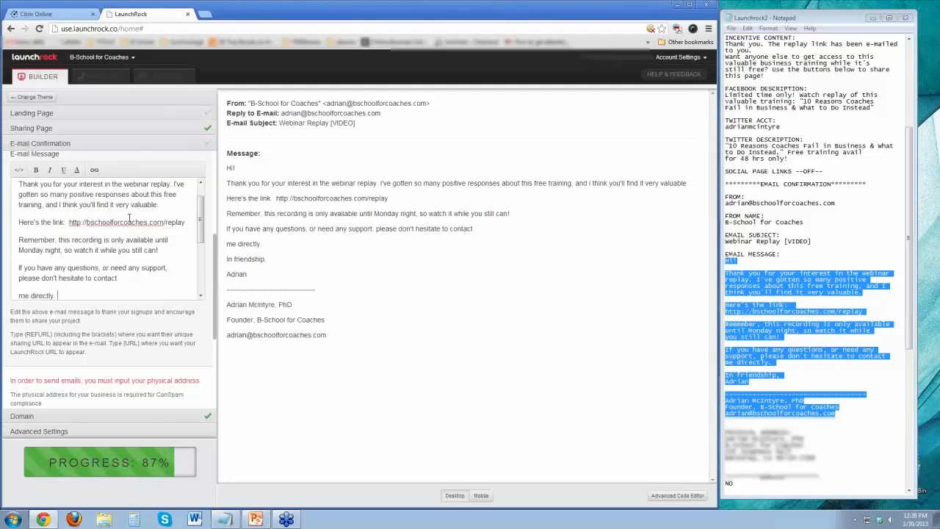
{"action": "key", "text": "Down"}
{"action": "key", "text": "Down"}
{"action": "key", "text": "Down"}
{"action": "key", "text": "Down"}
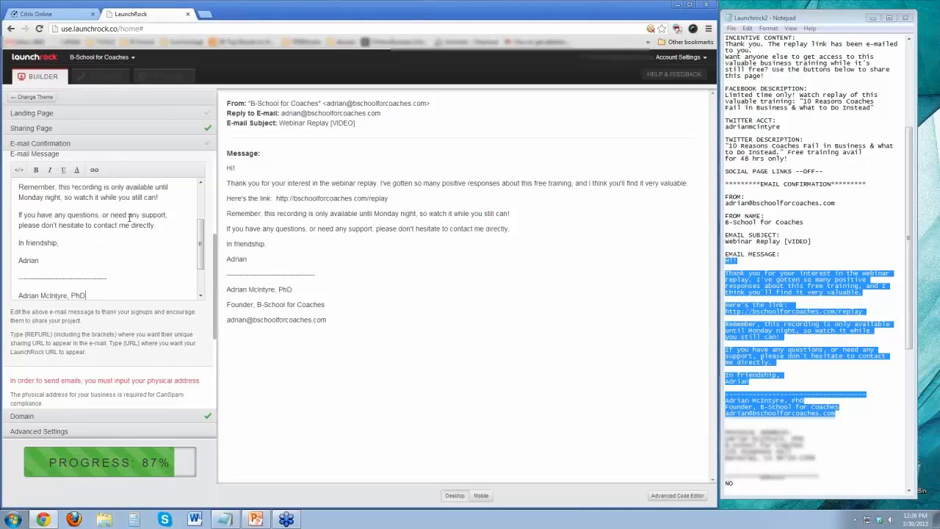
{"action": "key", "text": "Down"}
{"action": "key", "text": "Down"}
{"action": "key", "text": "Down"}
{"action": "key", "text": "Down"}
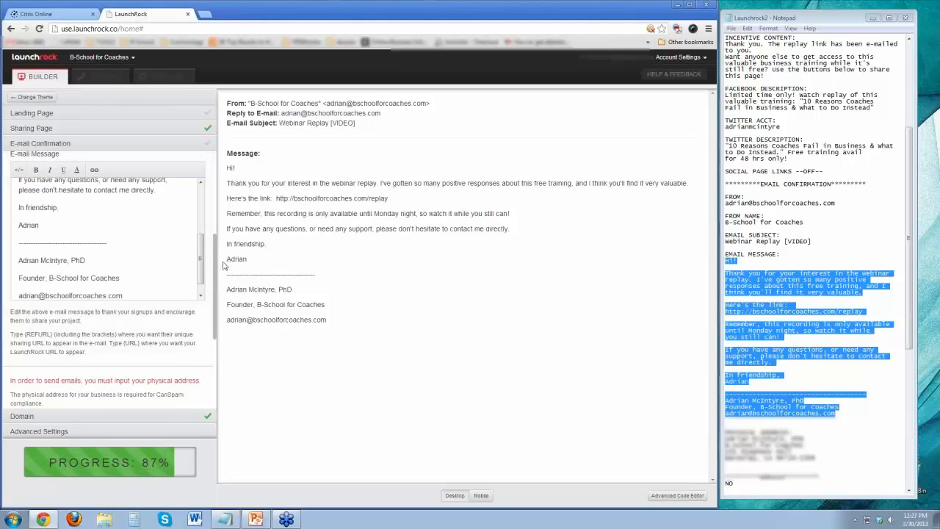
Review the start of the e-mail message and highlight the replay link address in the preview.
{"action": "scroll", "coordinate": [190, 232], "scroll_direction": "up", "scroll_amount": 3}
{"action": "scroll", "coordinate": [190, 232], "scroll_direction": "up", "scroll_amount": 1}
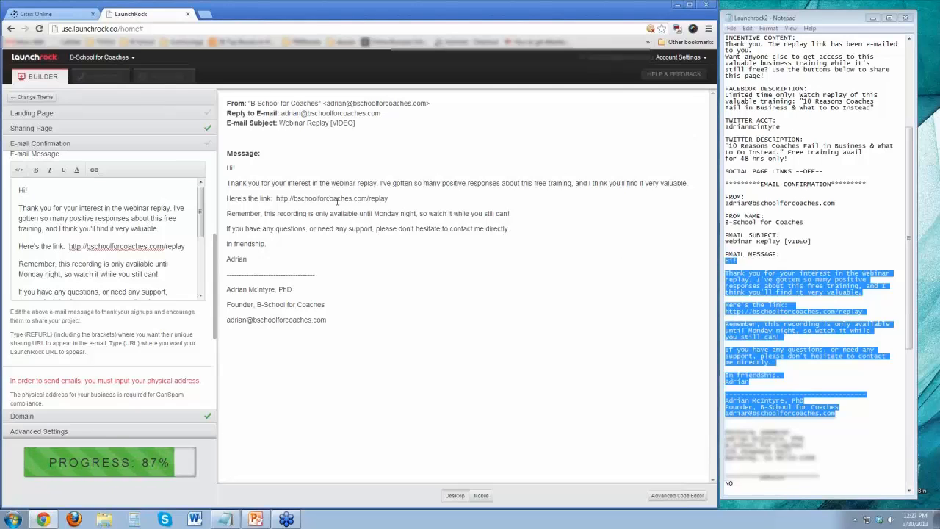
{"action": "left_click_drag", "start_coordinate": [294, 198], "coordinate": [489, 208]}
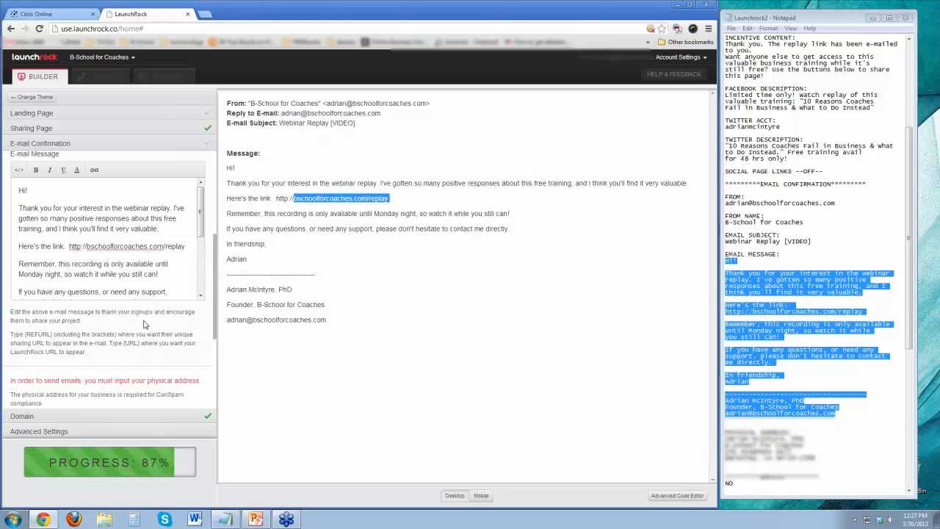
Delete the business's physical address lines above the Domain section of the notes and show the confirmation's address fields.
{"action": "mouse_move", "coordinate": [201, 216]}
{"action": "left_mouse_down"}
{"action": "mouse_move", "coordinate": [222, 335]}
{"action": "mouse_move", "coordinate": [221, 319]}
{"action": "mouse_move", "coordinate": [215, 371]}
{"action": "left_mouse_up"}
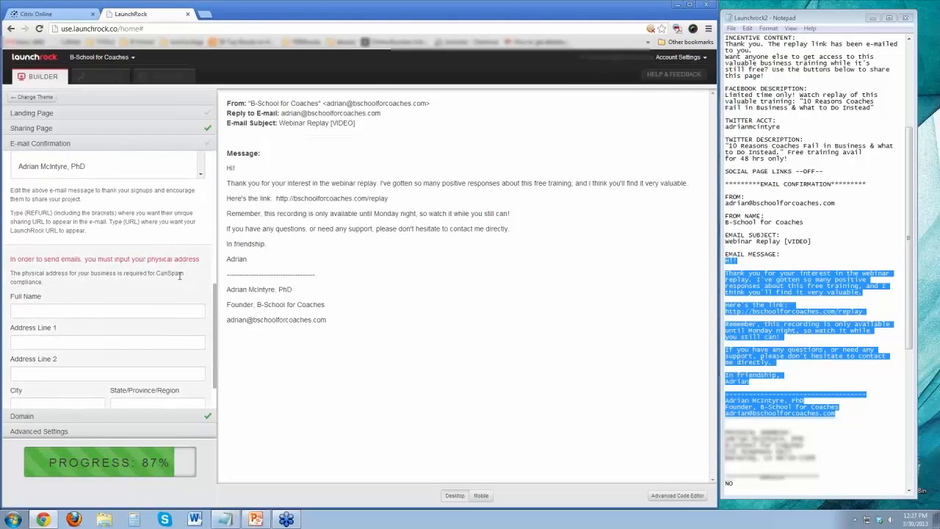
{"action": "left_click_drag", "start_coordinate": [911, 267], "coordinate": [915, 340]}
{"action": "left_click_drag", "start_coordinate": [824, 294], "coordinate": [724, 293]}
{"action": "left_click", "coordinate": [792, 286]}
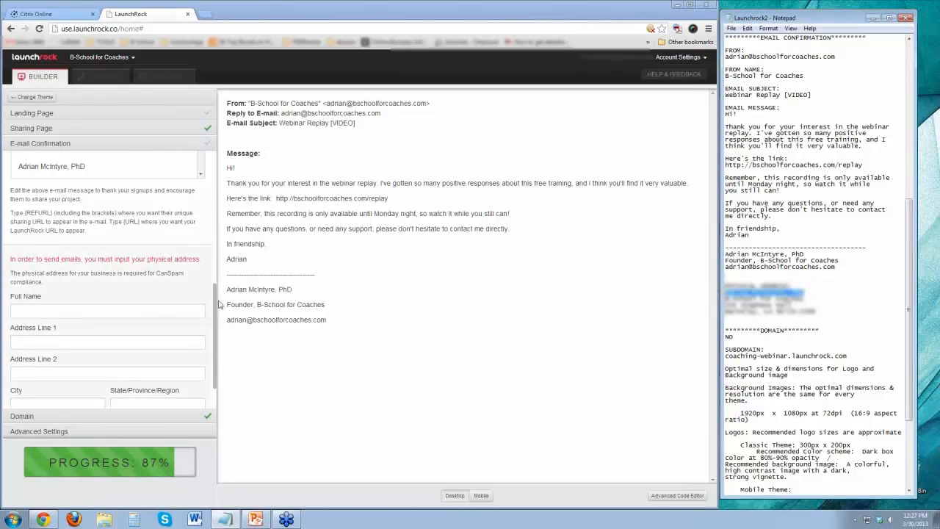
{"action": "left_click_drag", "start_coordinate": [838, 314], "coordinate": [725, 287]}
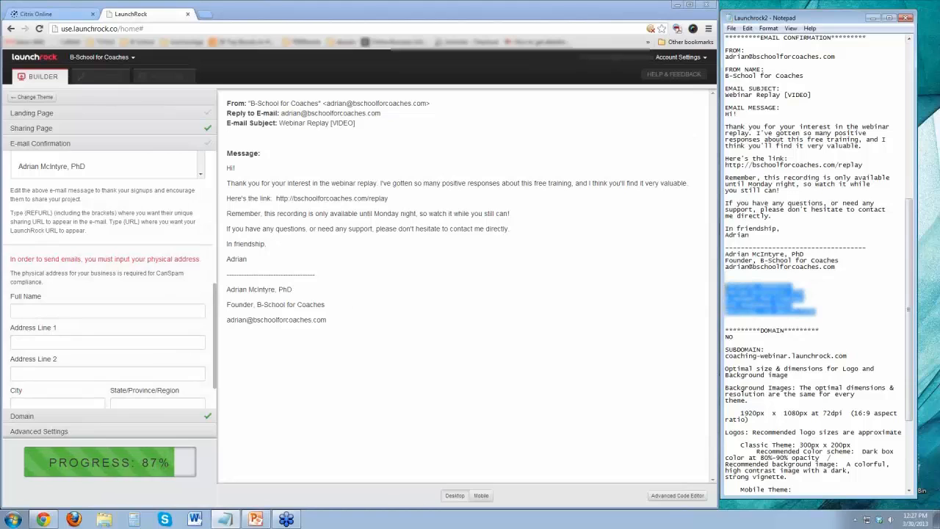
{"action": "key", "text": "Delete"}
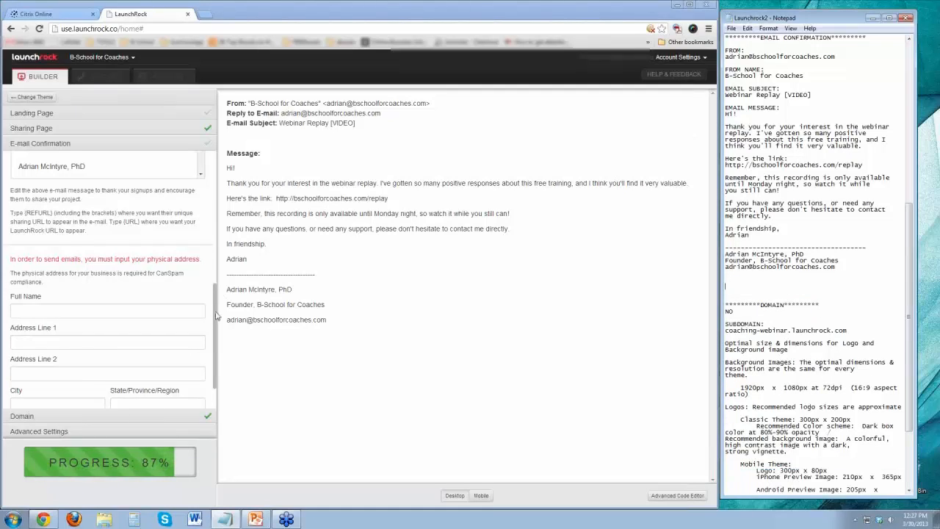
{"action": "scroll", "coordinate": [176, 286], "scroll_direction": "down", "scroll_amount": 1}
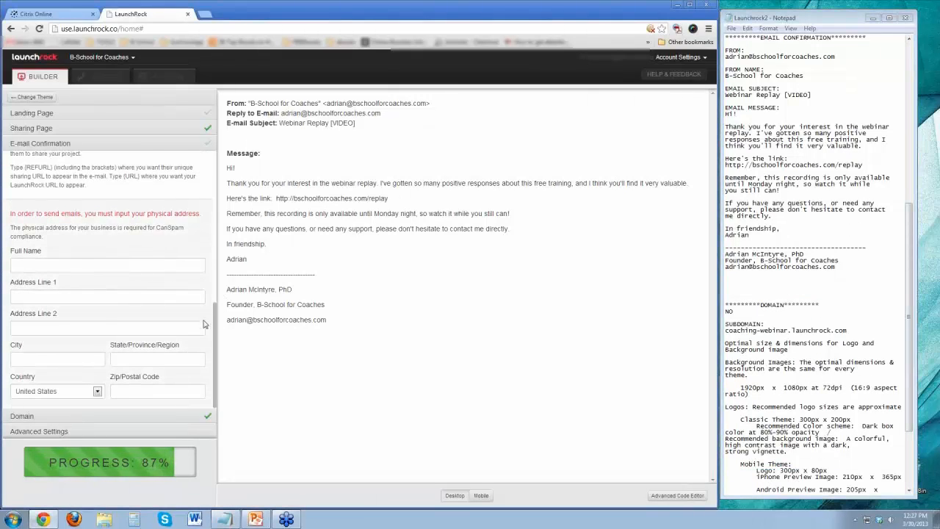
Try replay.bschoolforcoaches.com as an owned domain in the Domain settings, and switch I Own a Domain back to No.
{"action": "left_click", "coordinate": [110, 416]}
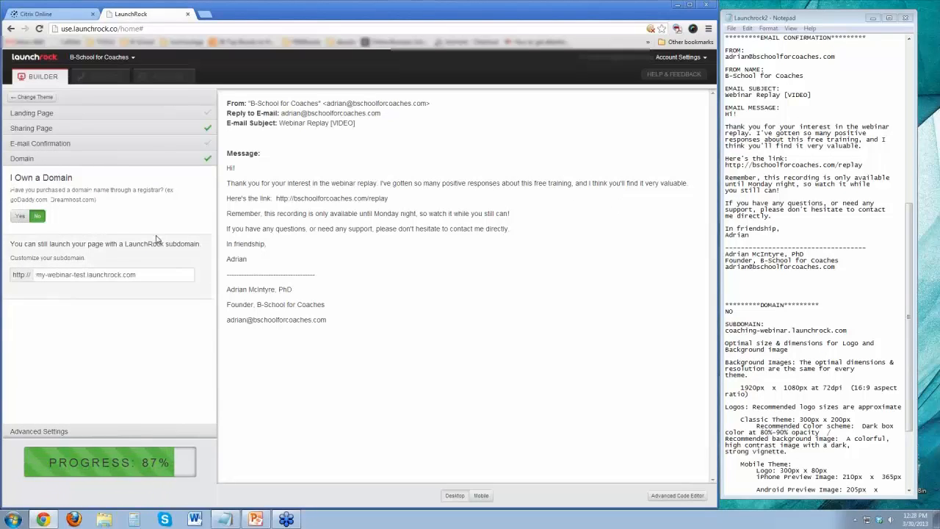
{"action": "left_click", "coordinate": [20, 217]}
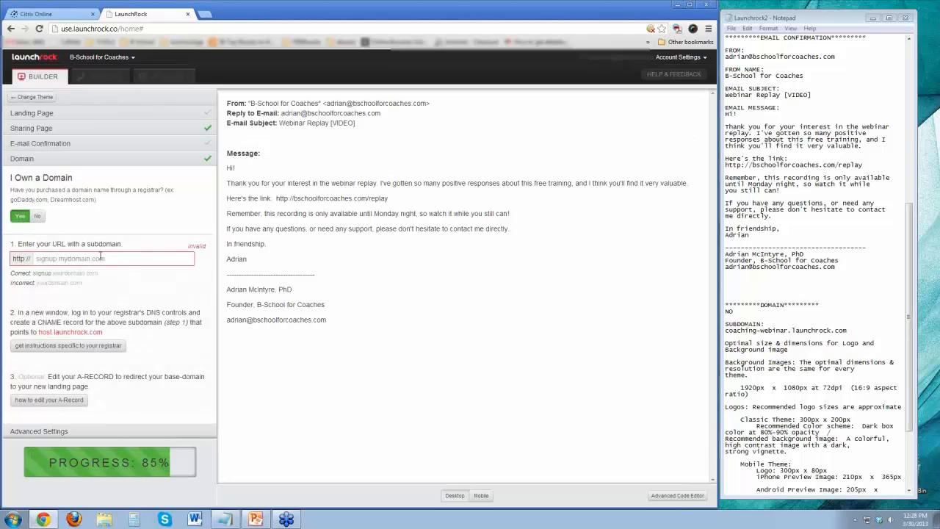
{"action": "left_click", "coordinate": [144, 258]}
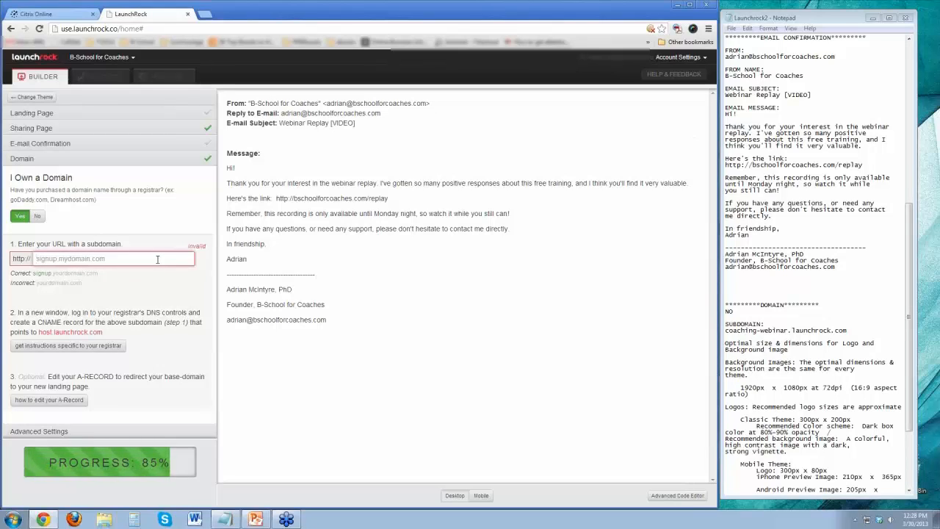
{"action": "type", "text": "rep"}
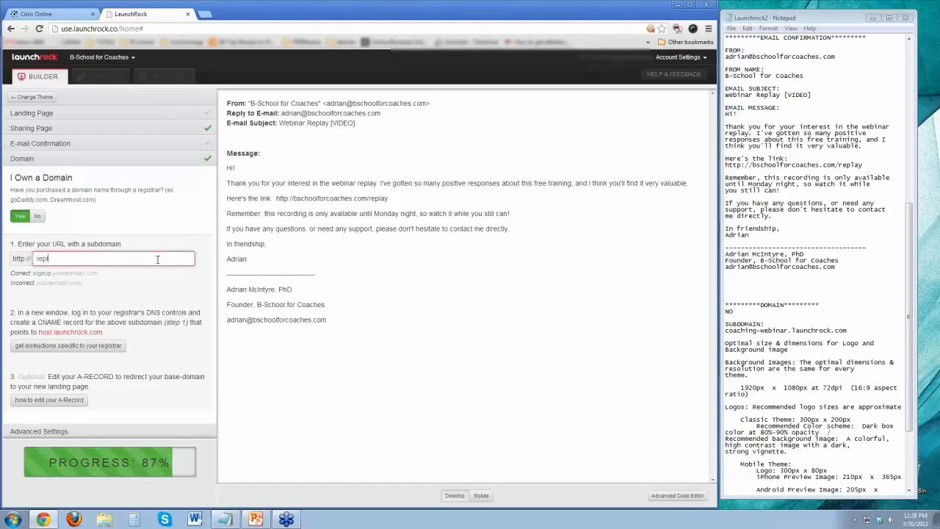
{"action": "type", "text": "lay.bschoolforcoaches.com"}
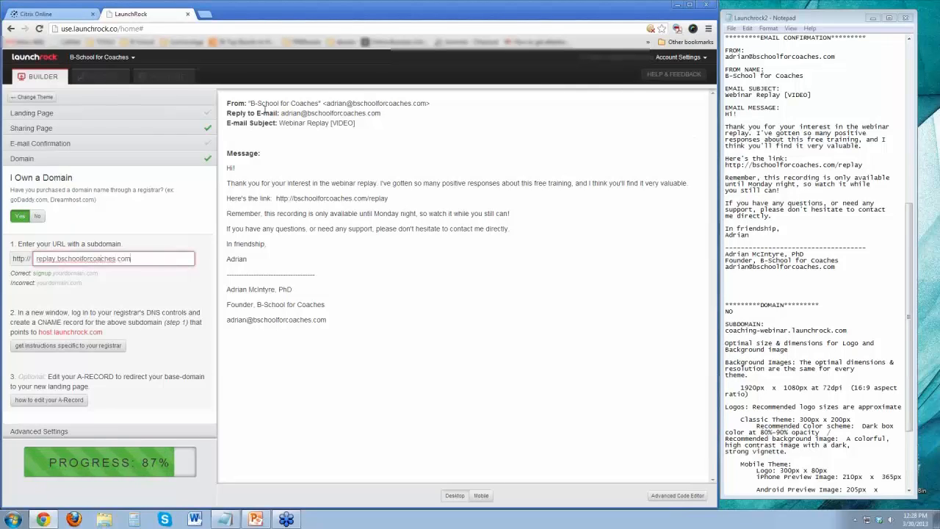
{"action": "left_click", "coordinate": [144, 286]}
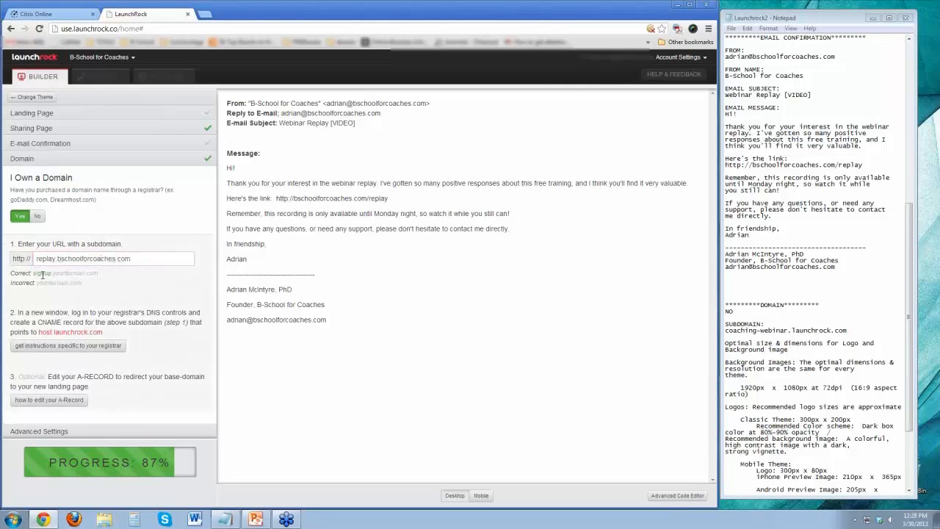
{"action": "left_click_drag", "start_coordinate": [56, 258], "coordinate": [28, 260]}
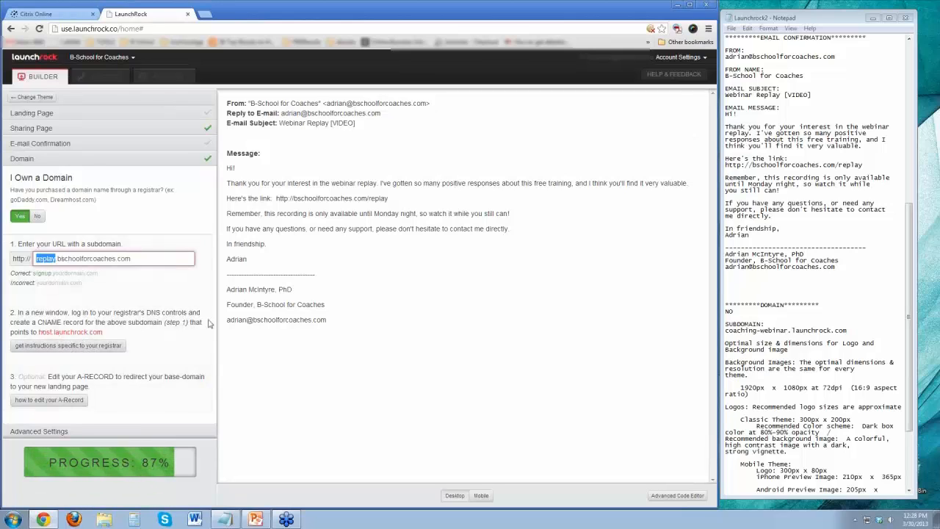
{"action": "left_click", "coordinate": [37, 216]}
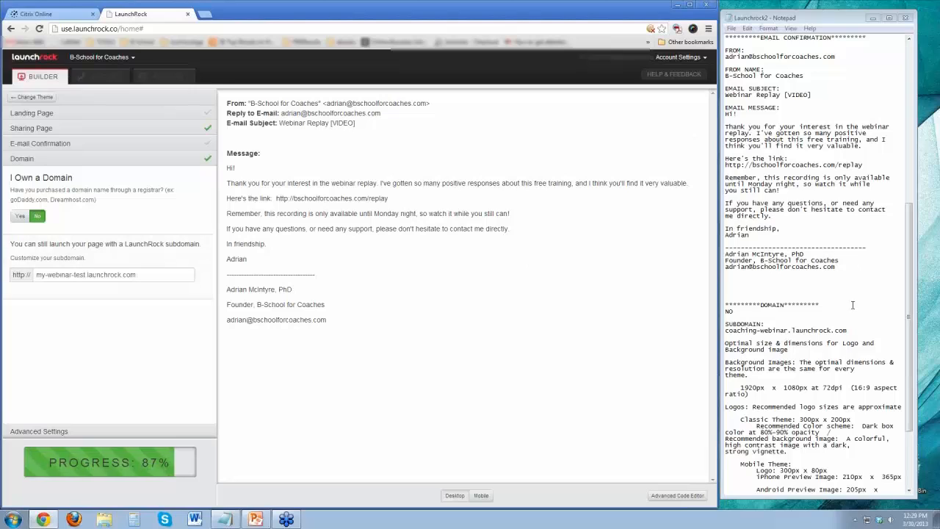
Check the remaining notes and view the Discover Exchange, Project Tags and Google Analytics ID options in Advanced Settings.
{"action": "scroll", "coordinate": [811, 331], "scroll_direction": "down", "scroll_amount": 6}
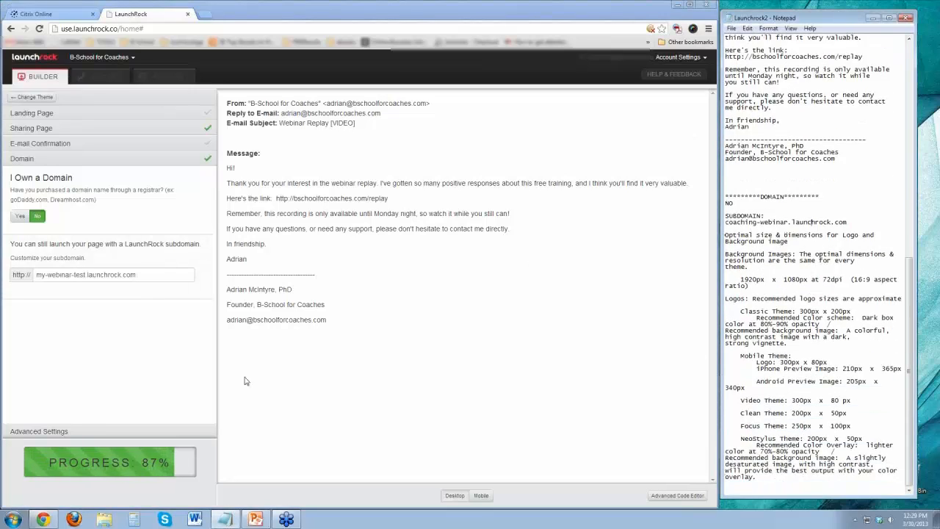
{"action": "left_click", "coordinate": [40, 432]}
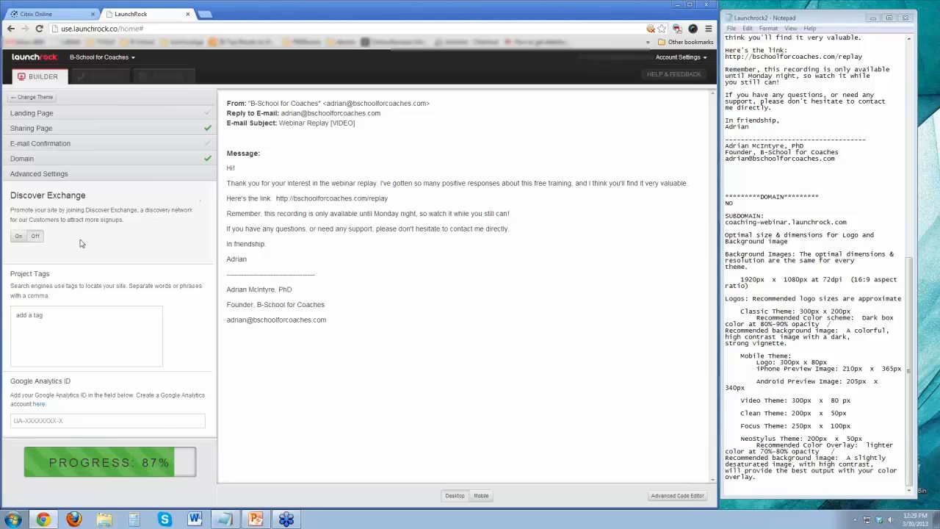
{"action": "left_click", "coordinate": [142, 330]}
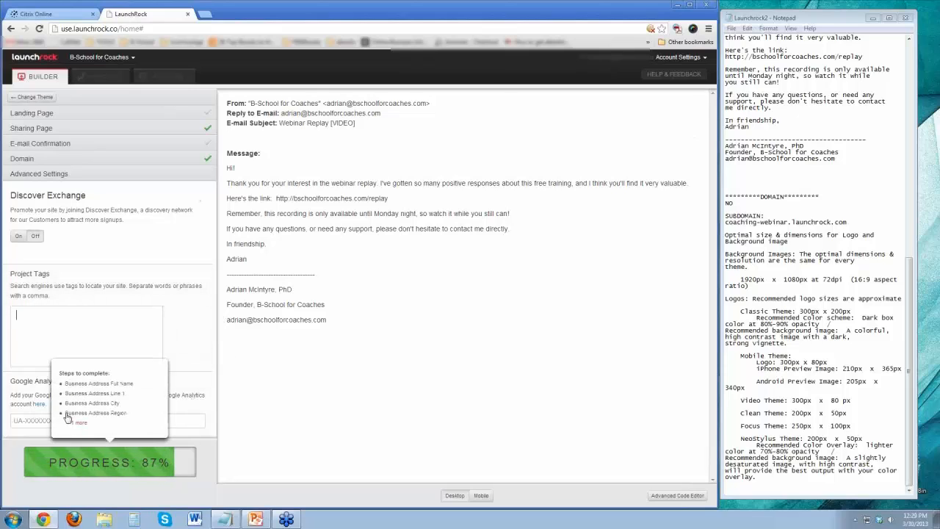
Fill in the full name and first address line of the business's physical address in the E-mail Confirmation settings.
{"action": "left_click", "coordinate": [80, 420]}
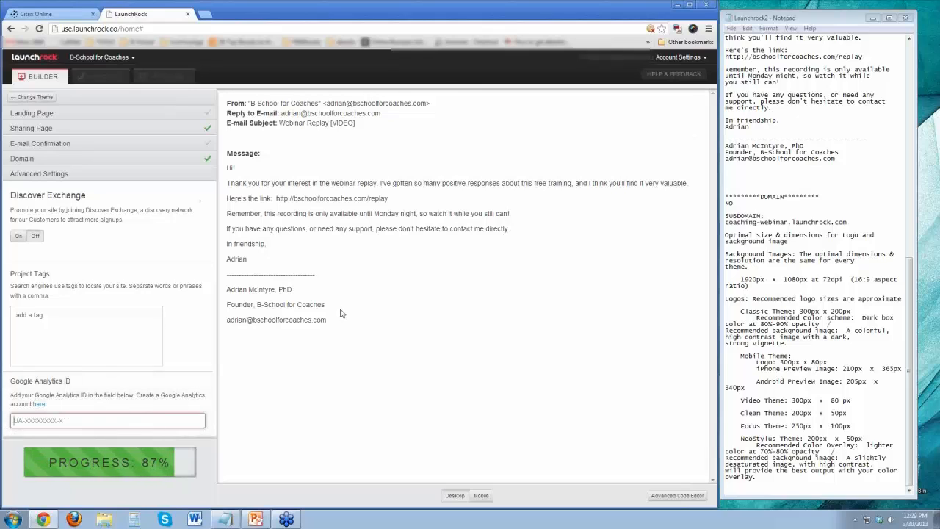
{"action": "left_click", "coordinate": [95, 464]}
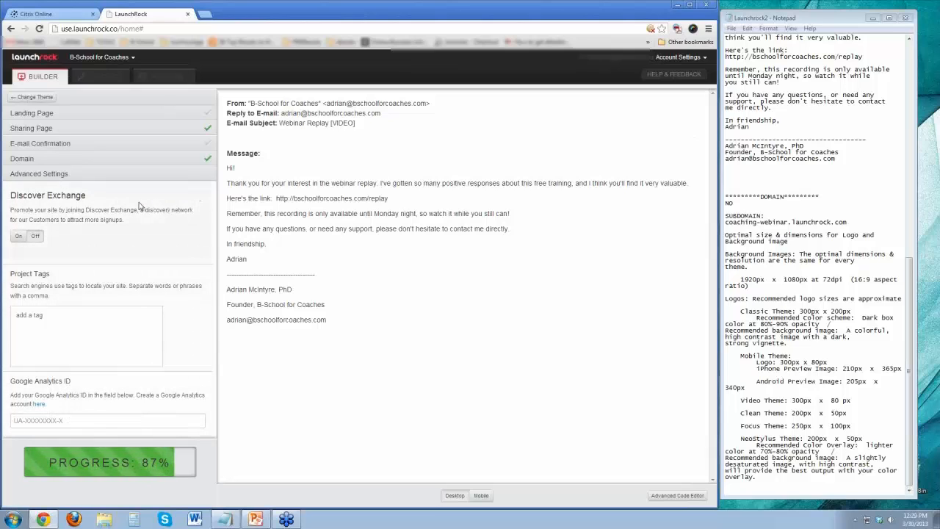
{"action": "left_click", "coordinate": [124, 145]}
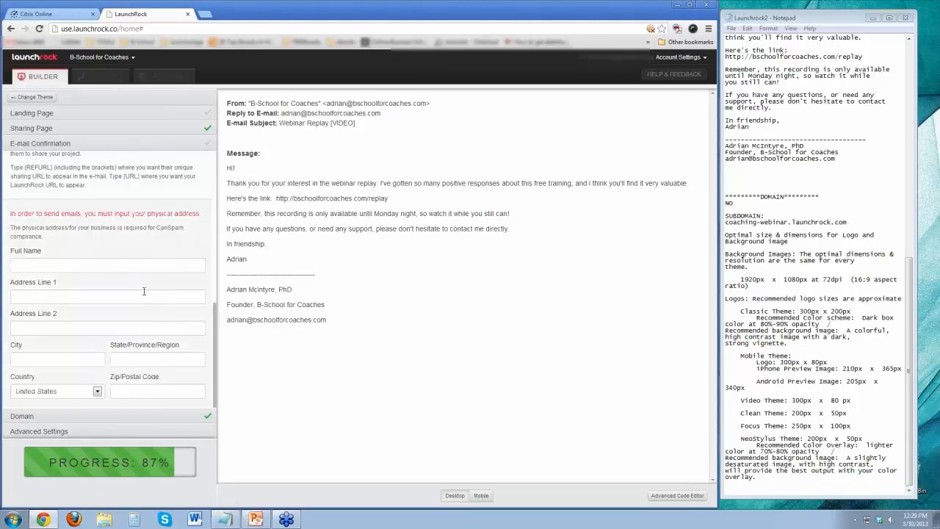
{"action": "left_click", "coordinate": [57, 266]}
{"action": "type", "text": "Adrian"}
{"action": "key", "text": "Tab"}
{"action": "type", "text": "123 Main St"}
{"action": "key", "text": "Tab"}
{"action": "key", "text": "Tab"}
Complete the business's physical address with the city, state and zip code, leaving the second address line empty.
{"action": "type", "text": "A"}
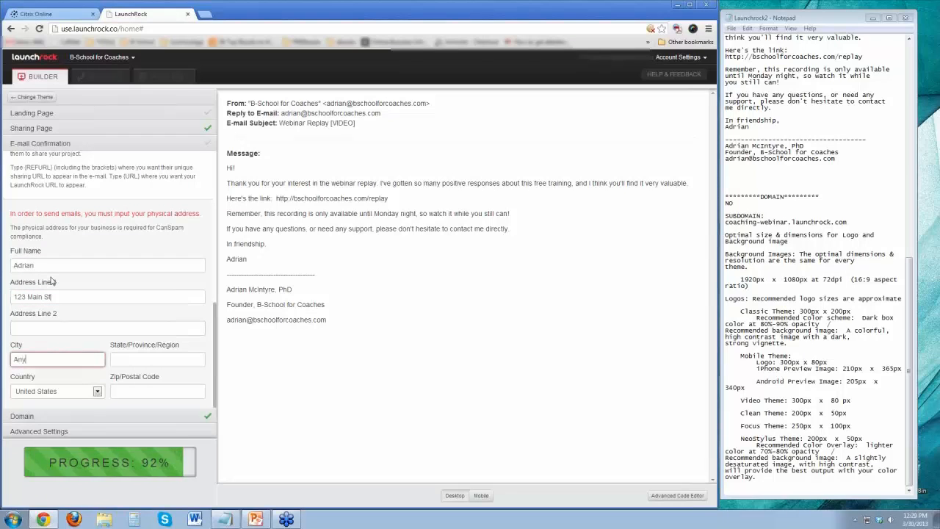
{"action": "key", "text": "Tab"}
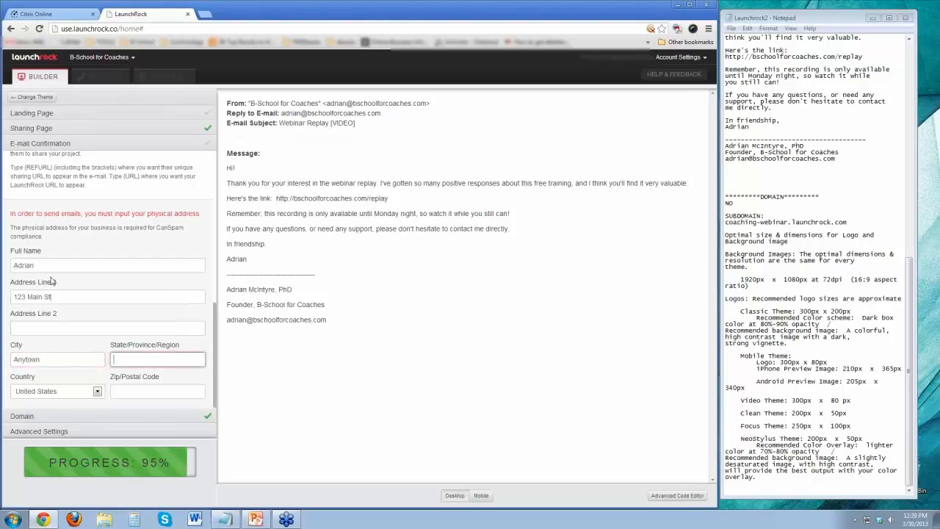
{"action": "type", "text": "CA"}
{"action": "key", "text": "Tab"}
{"action": "key", "text": "Tab"}
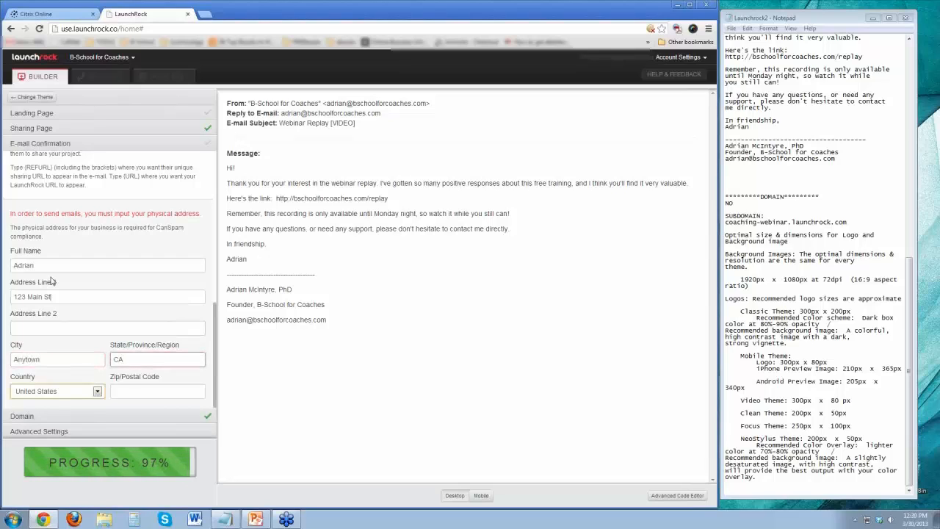
{"action": "type", "text": "90210"}
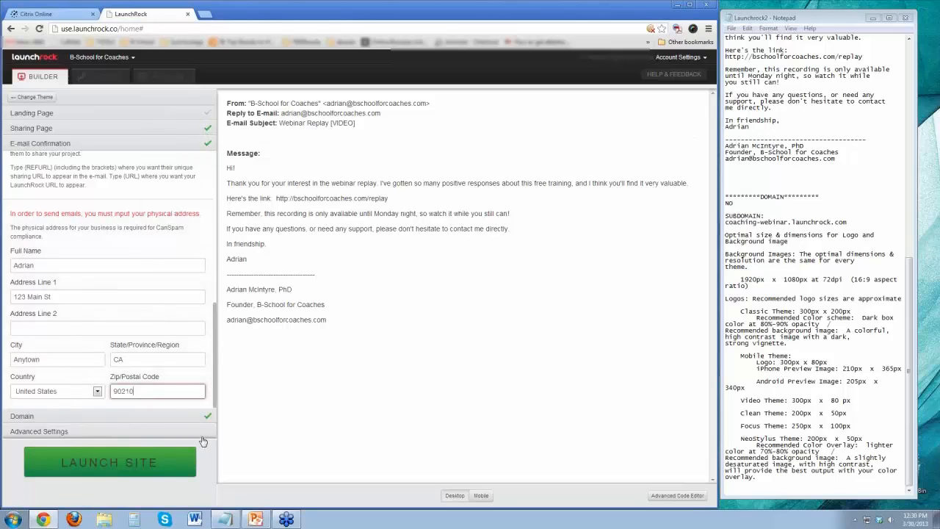
Launch the site and finish the launch dialog without sharing it on Facebook or Twitter.
{"action": "left_click", "coordinate": [144, 474]}
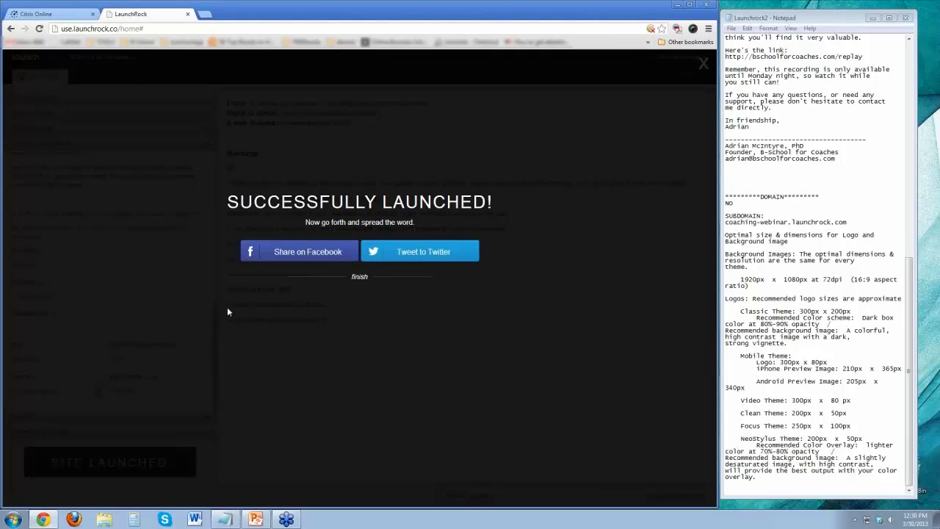
{"action": "left_click", "coordinate": [359, 278]}
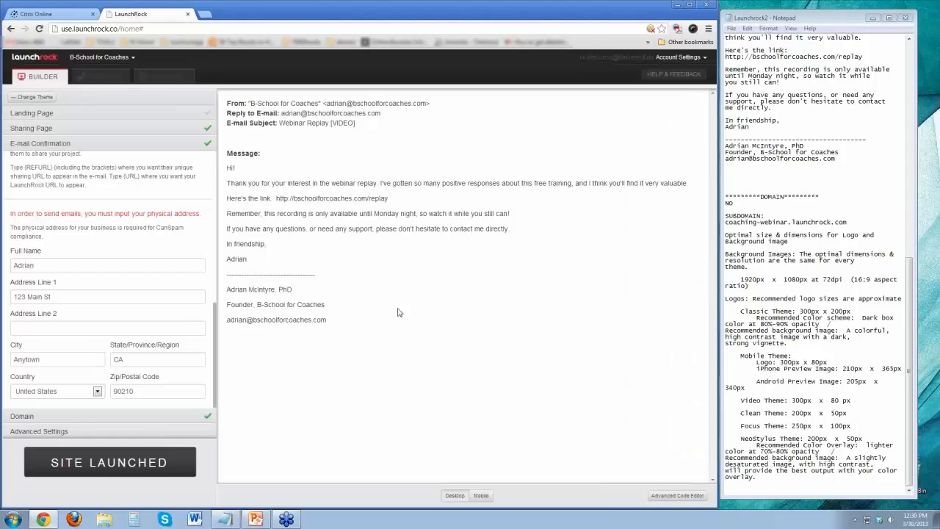
{"action": "scroll", "coordinate": [189, 291], "scroll_direction": "up", "scroll_amount": 3}
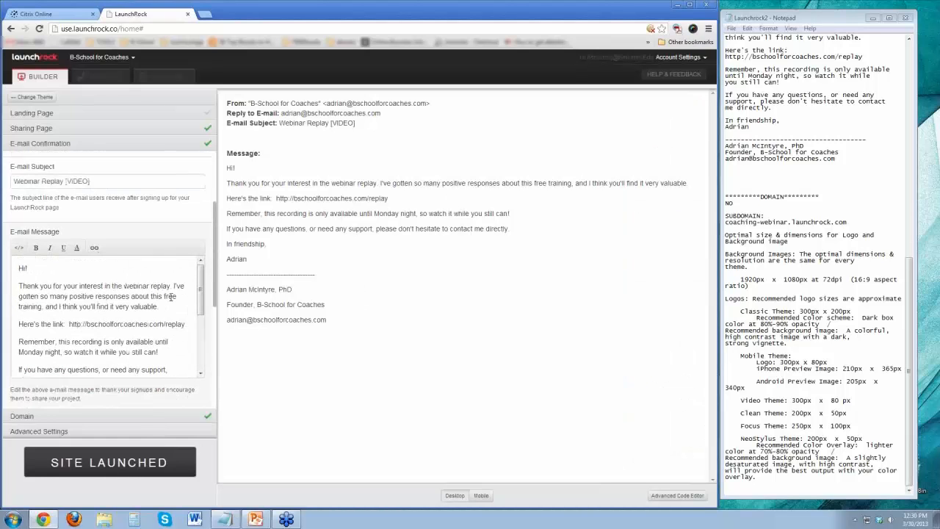
Copy the subdomain from the Domain settings, open my-webinar-test.launchrock.com in a new browser tab and maximize the window.
{"action": "left_click", "coordinate": [79, 417]}
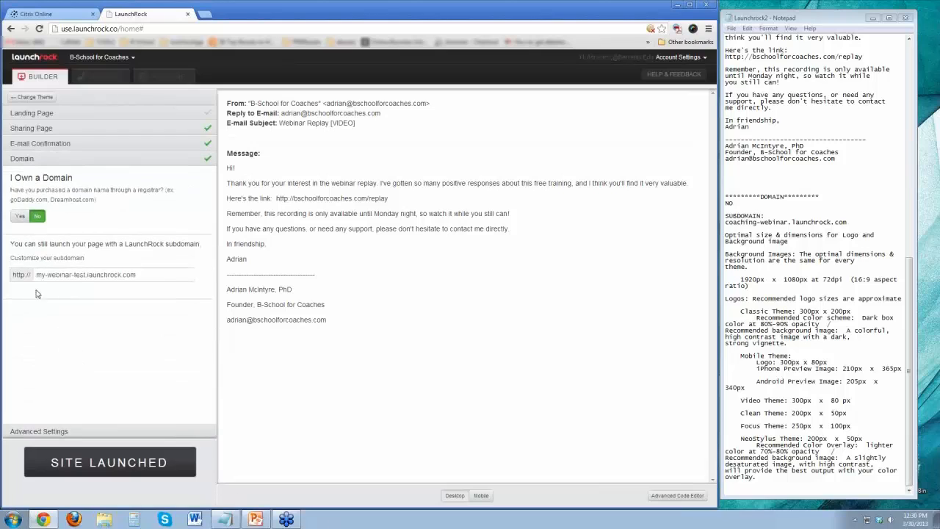
{"action": "left_click_drag", "start_coordinate": [142, 275], "coordinate": [7, 283]}
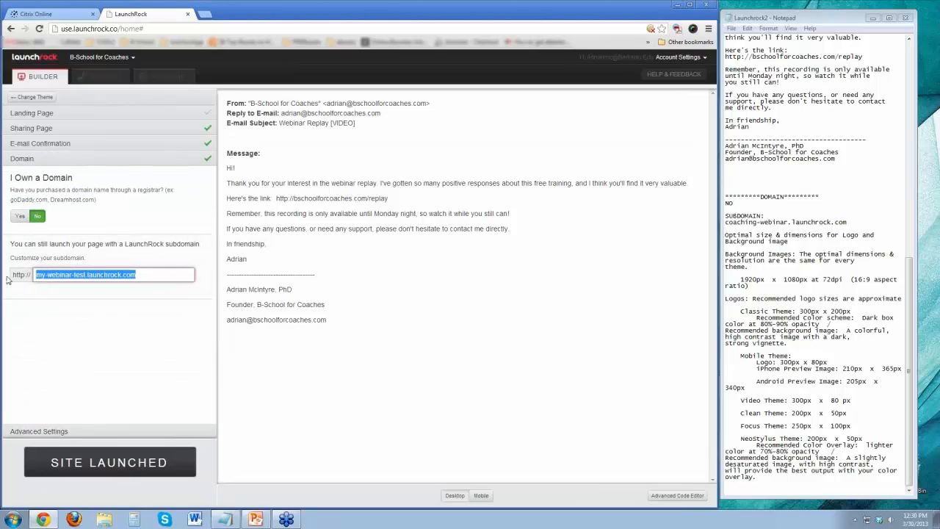
{"action": "key", "text": "ctrl+c"}
{"action": "left_click", "coordinate": [205, 14]}
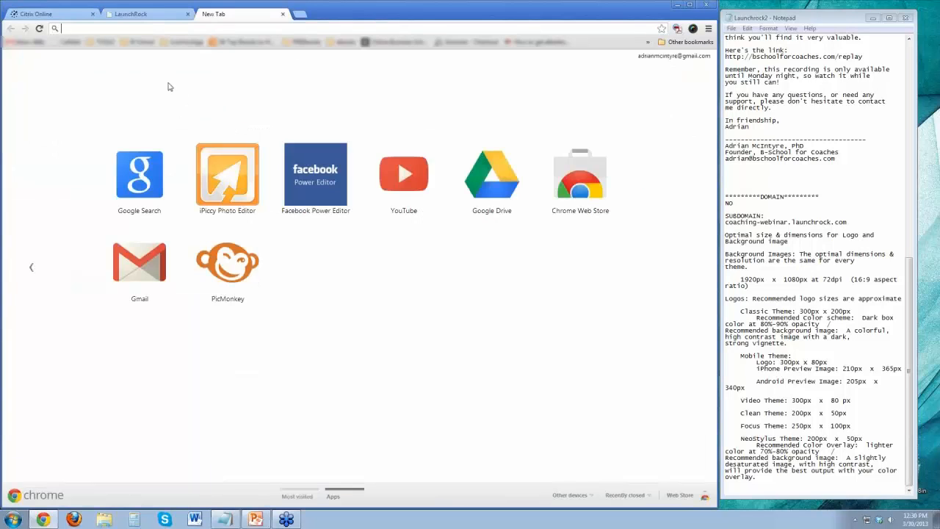
{"action": "key", "text": "ctrl+v"}
{"action": "type", "text": ".launchrock.com"}
{"action": "key", "text": "Return"}
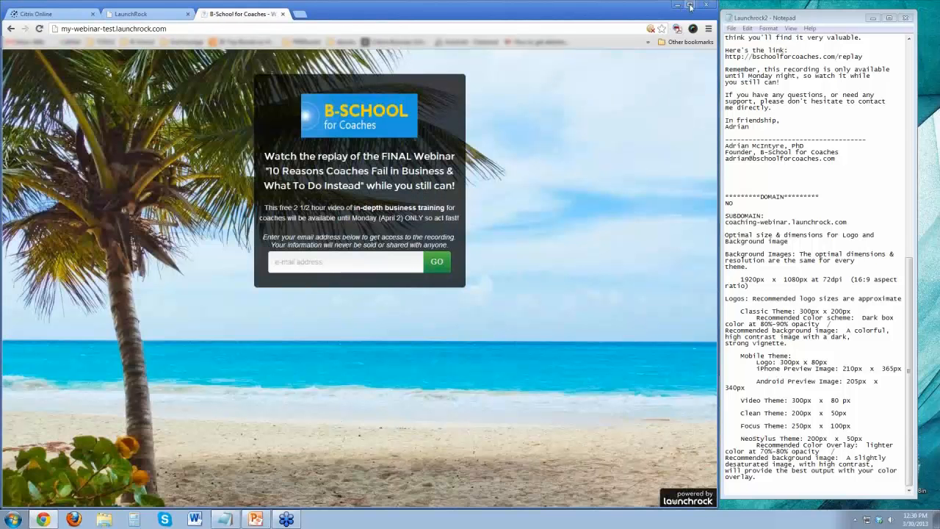
{"action": "left_click", "coordinate": [689, 5]}
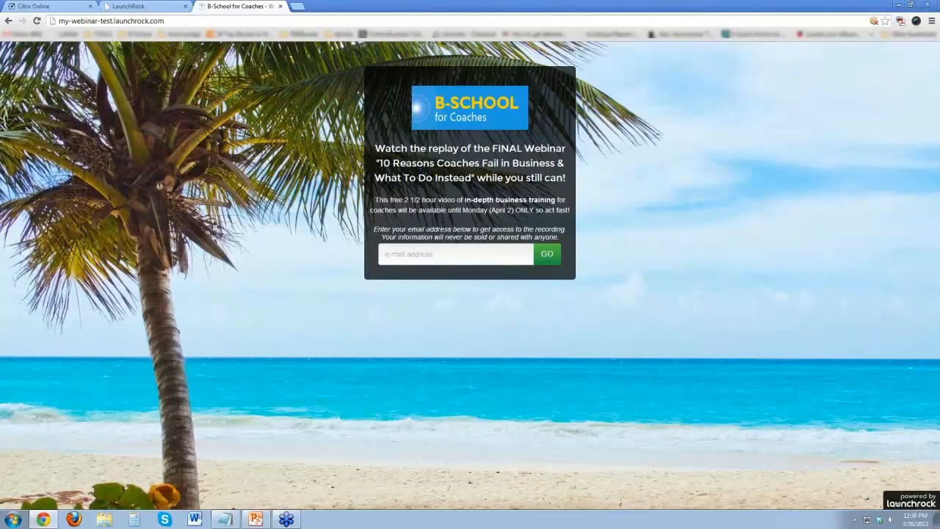
Sign up on the live landing page with a test e-mail address.
{"action": "left_click", "coordinate": [437, 257]}
{"action": "type", "text": "12"}
{"action": "type", "text": "345@bschoolforcoaches"}
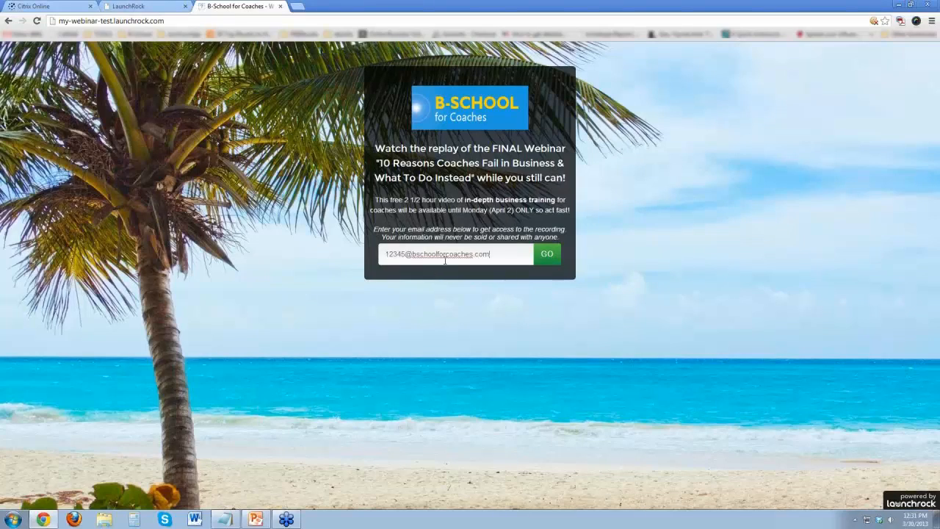
{"action": "left_click", "coordinate": [548, 254]}
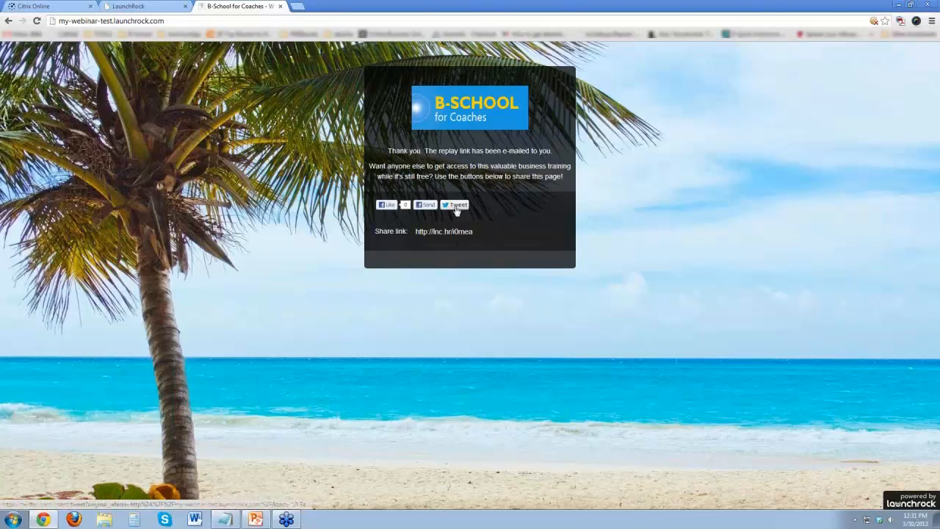
Preview the Tweet and Facebook Send dialogs on the sharing page, closing both without sharing anything.
{"action": "left_click", "coordinate": [456, 206]}
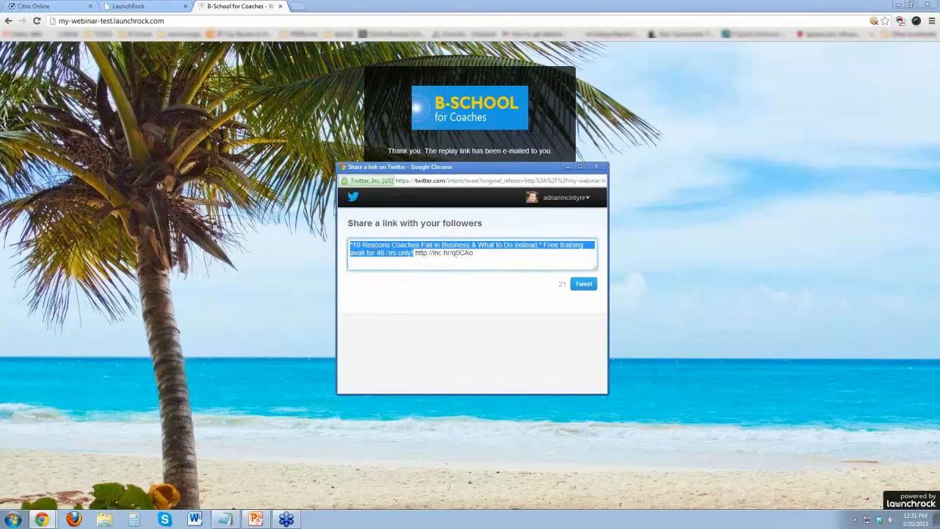
{"action": "left_click", "coordinate": [596, 166]}
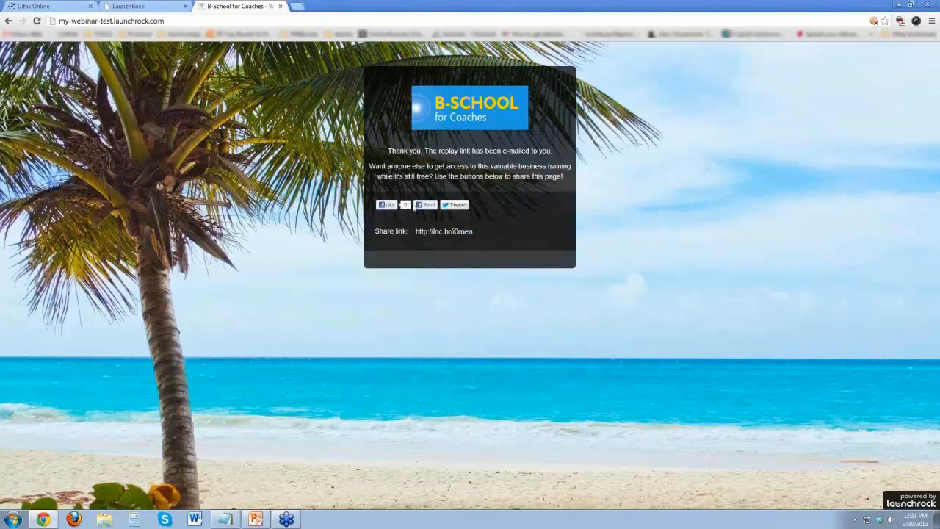
{"action": "left_click", "coordinate": [430, 206]}
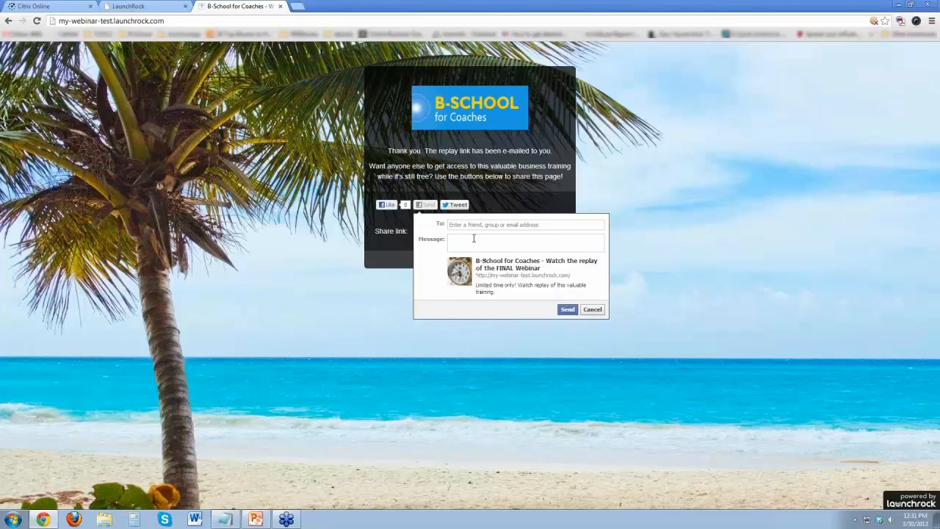
{"action": "left_click", "coordinate": [530, 224]}
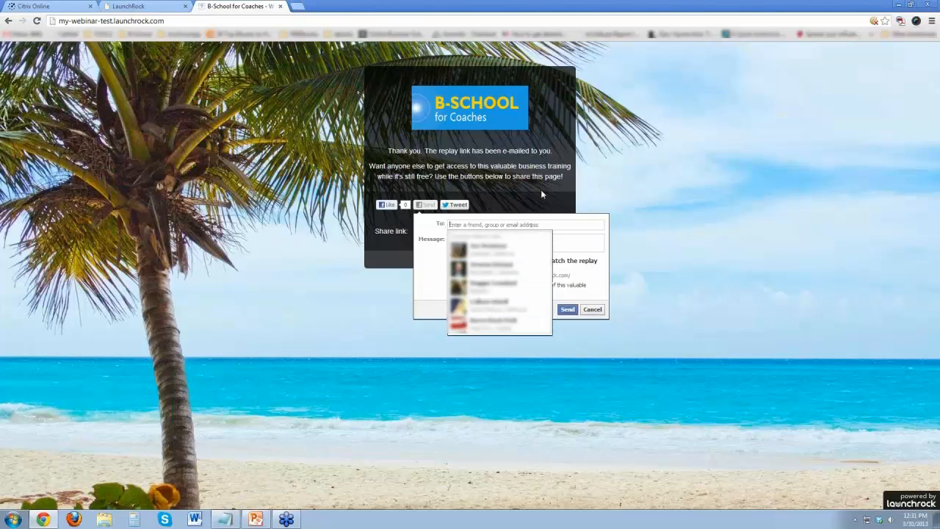
{"action": "left_click", "coordinate": [541, 193]}
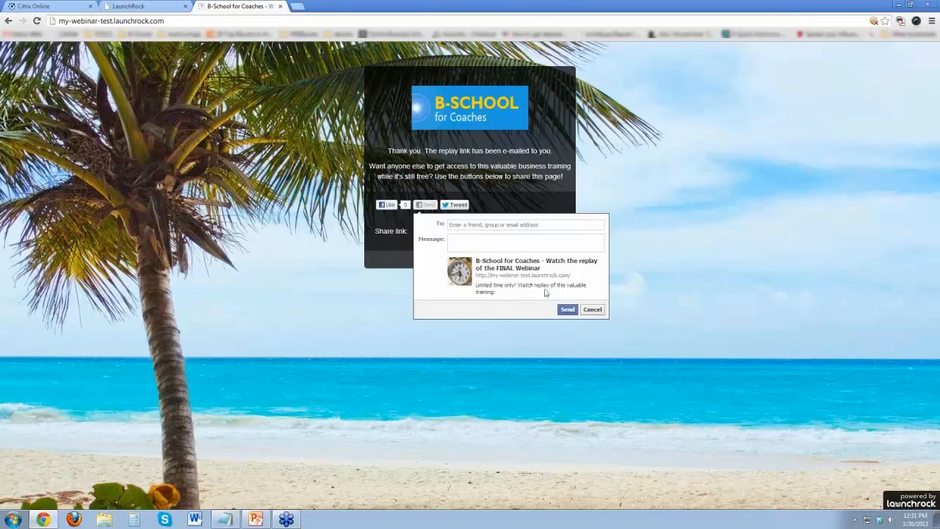
{"action": "left_click", "coordinate": [591, 309]}
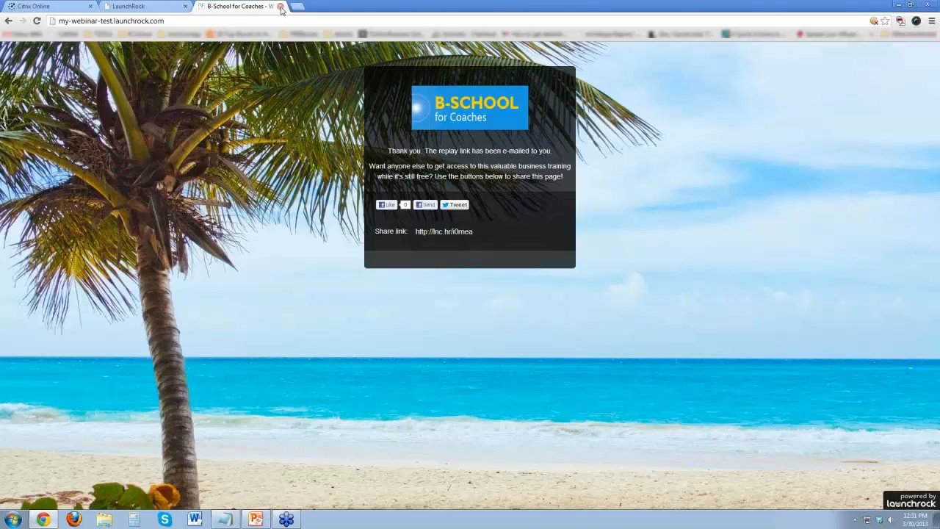
Return to the LaunchRock project and view the Site Stats and User Management pages in Insights.
{"action": "left_click", "coordinate": [158, 6]}
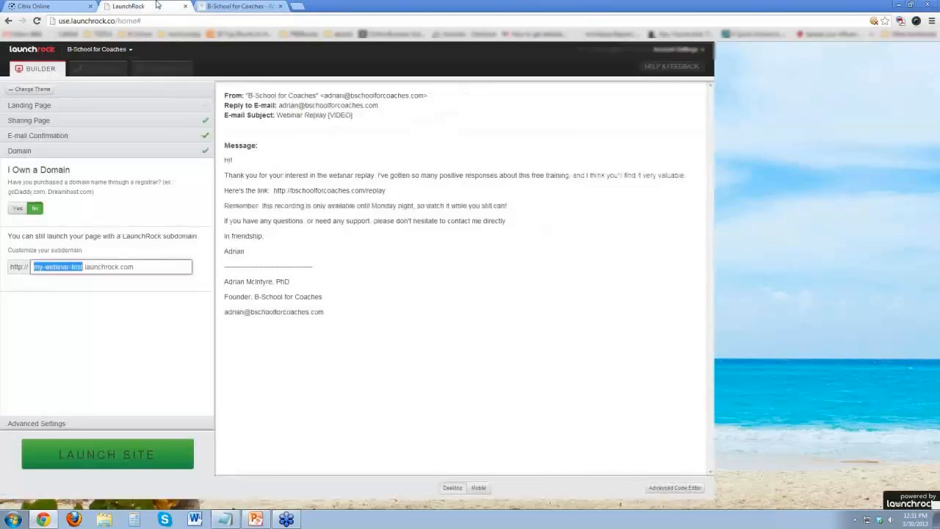
{"action": "left_click", "coordinate": [206, 335]}
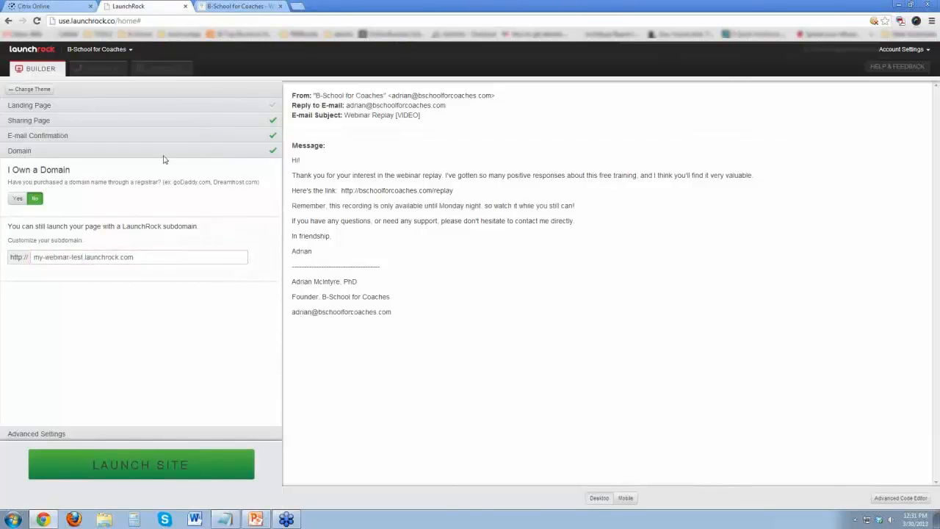
{"action": "left_click", "coordinate": [101, 69]}
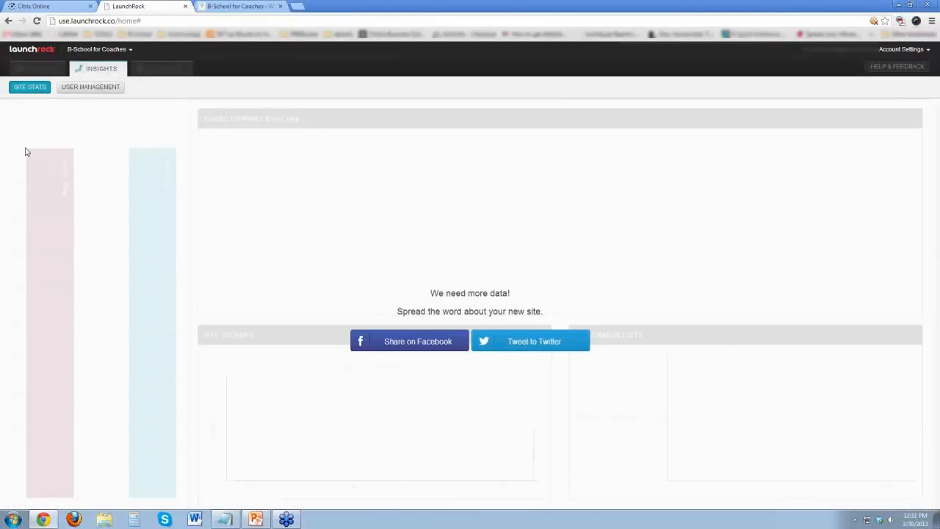
{"action": "left_click", "coordinate": [86, 89]}
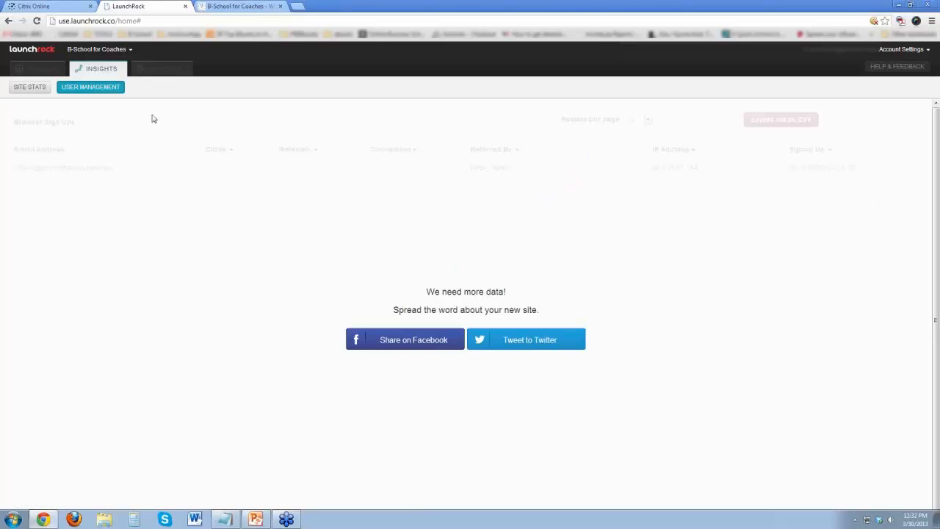
{"action": "left_click", "coordinate": [29, 87]}
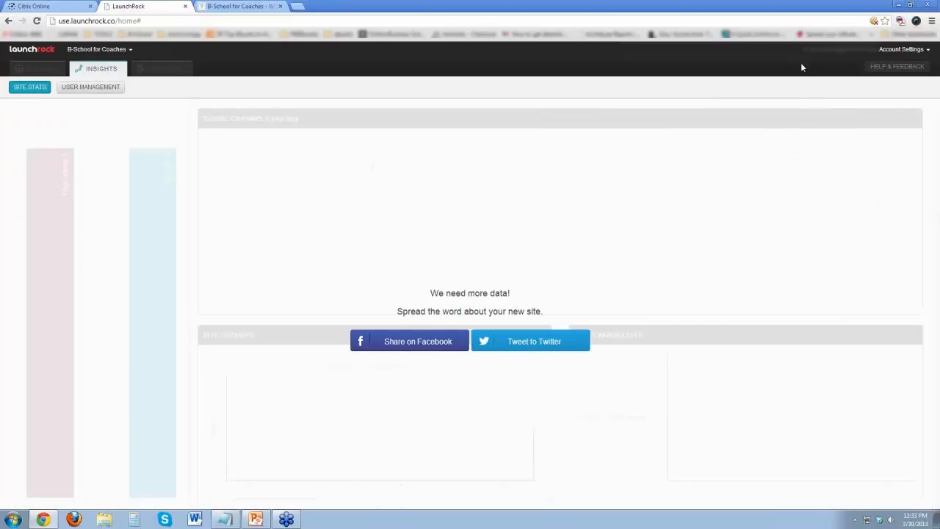
View the Help & Feedback support form, close it and look at User Management again.
{"action": "left_click", "coordinate": [886, 68]}
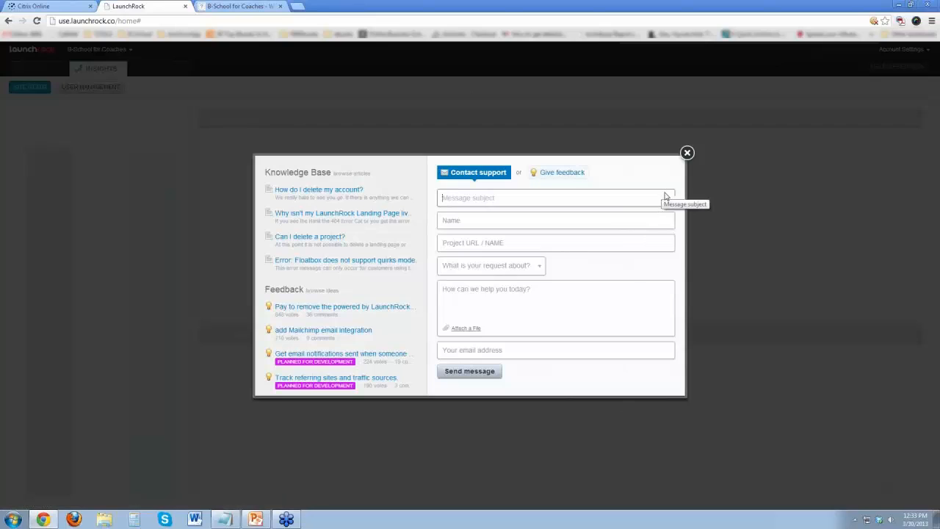
{"action": "left_click", "coordinate": [687, 153]}
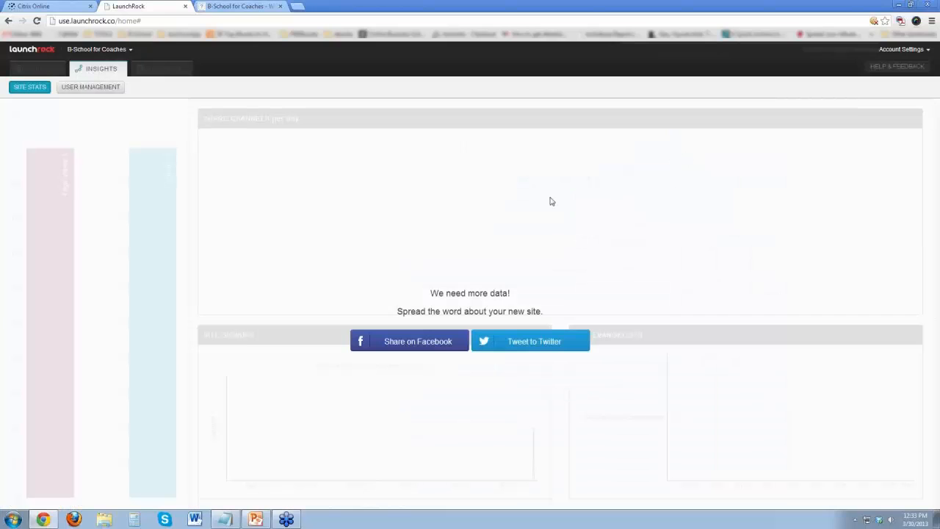
{"action": "left_click", "coordinate": [84, 87]}
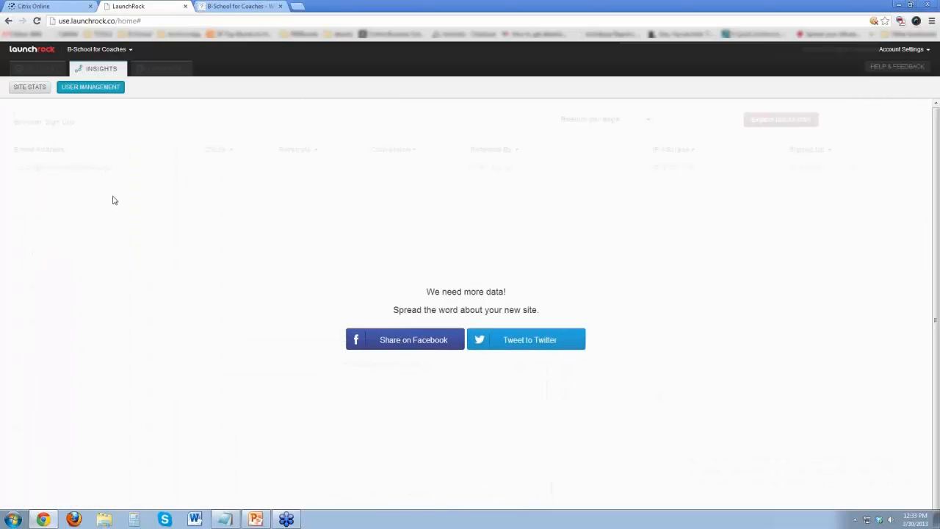
{"action": "left_click_drag", "start_coordinate": [368, 260], "coordinate": [353, 316]}
Check the landing page in the builder, reload the live page in its own tab and highlight its web address.
{"action": "left_click", "coordinate": [46, 68]}
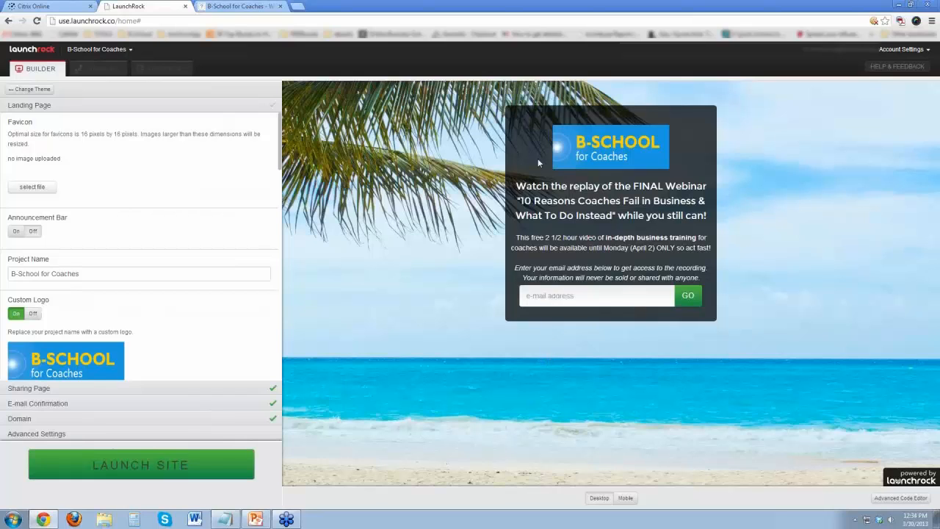
{"action": "left_click", "coordinate": [226, 6]}
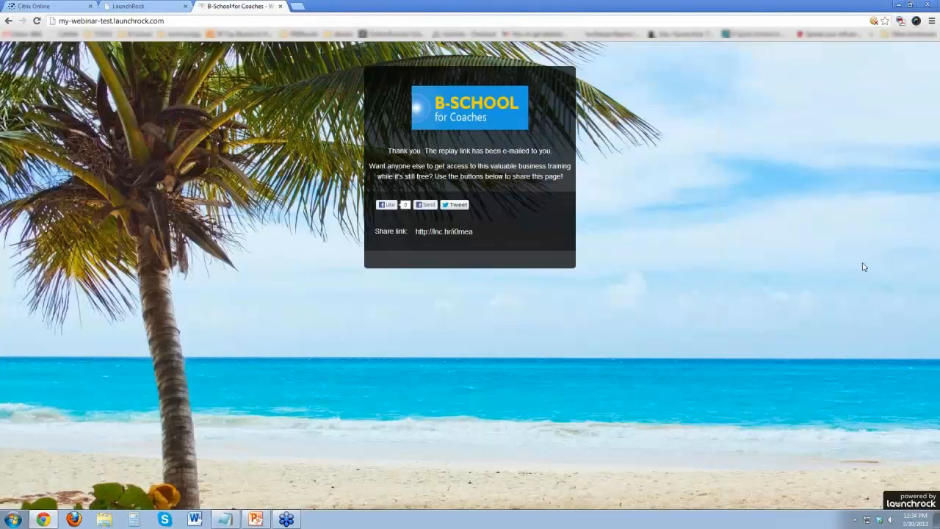
{"action": "left_click", "coordinate": [37, 20]}
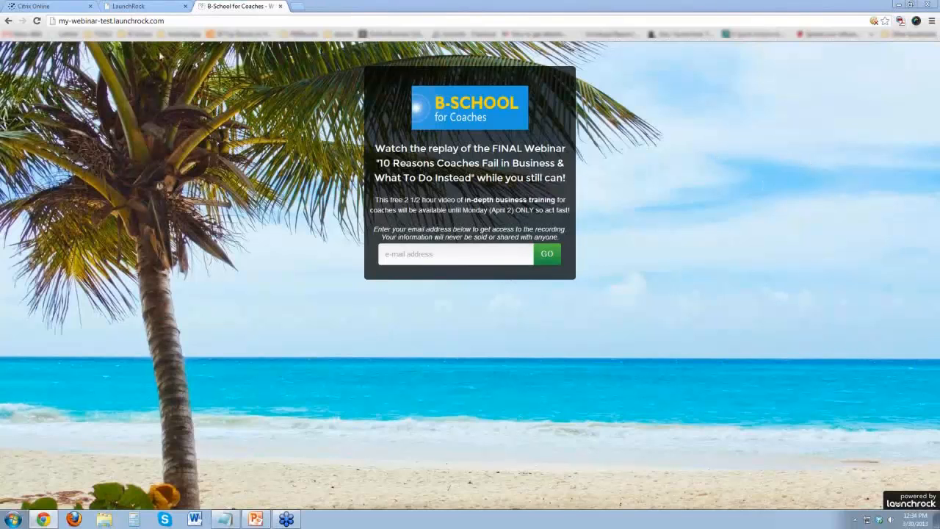
{"action": "left_click_drag", "start_coordinate": [174, 21], "coordinate": [56, 20]}
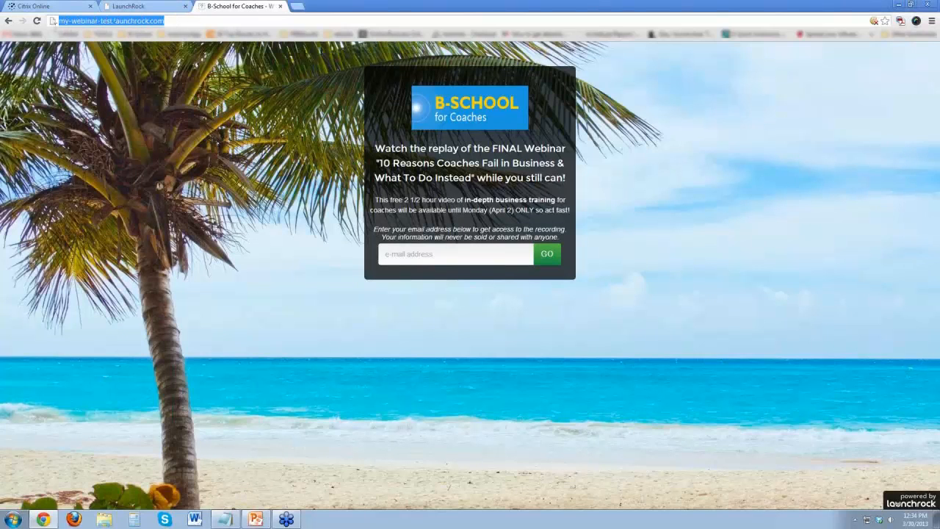